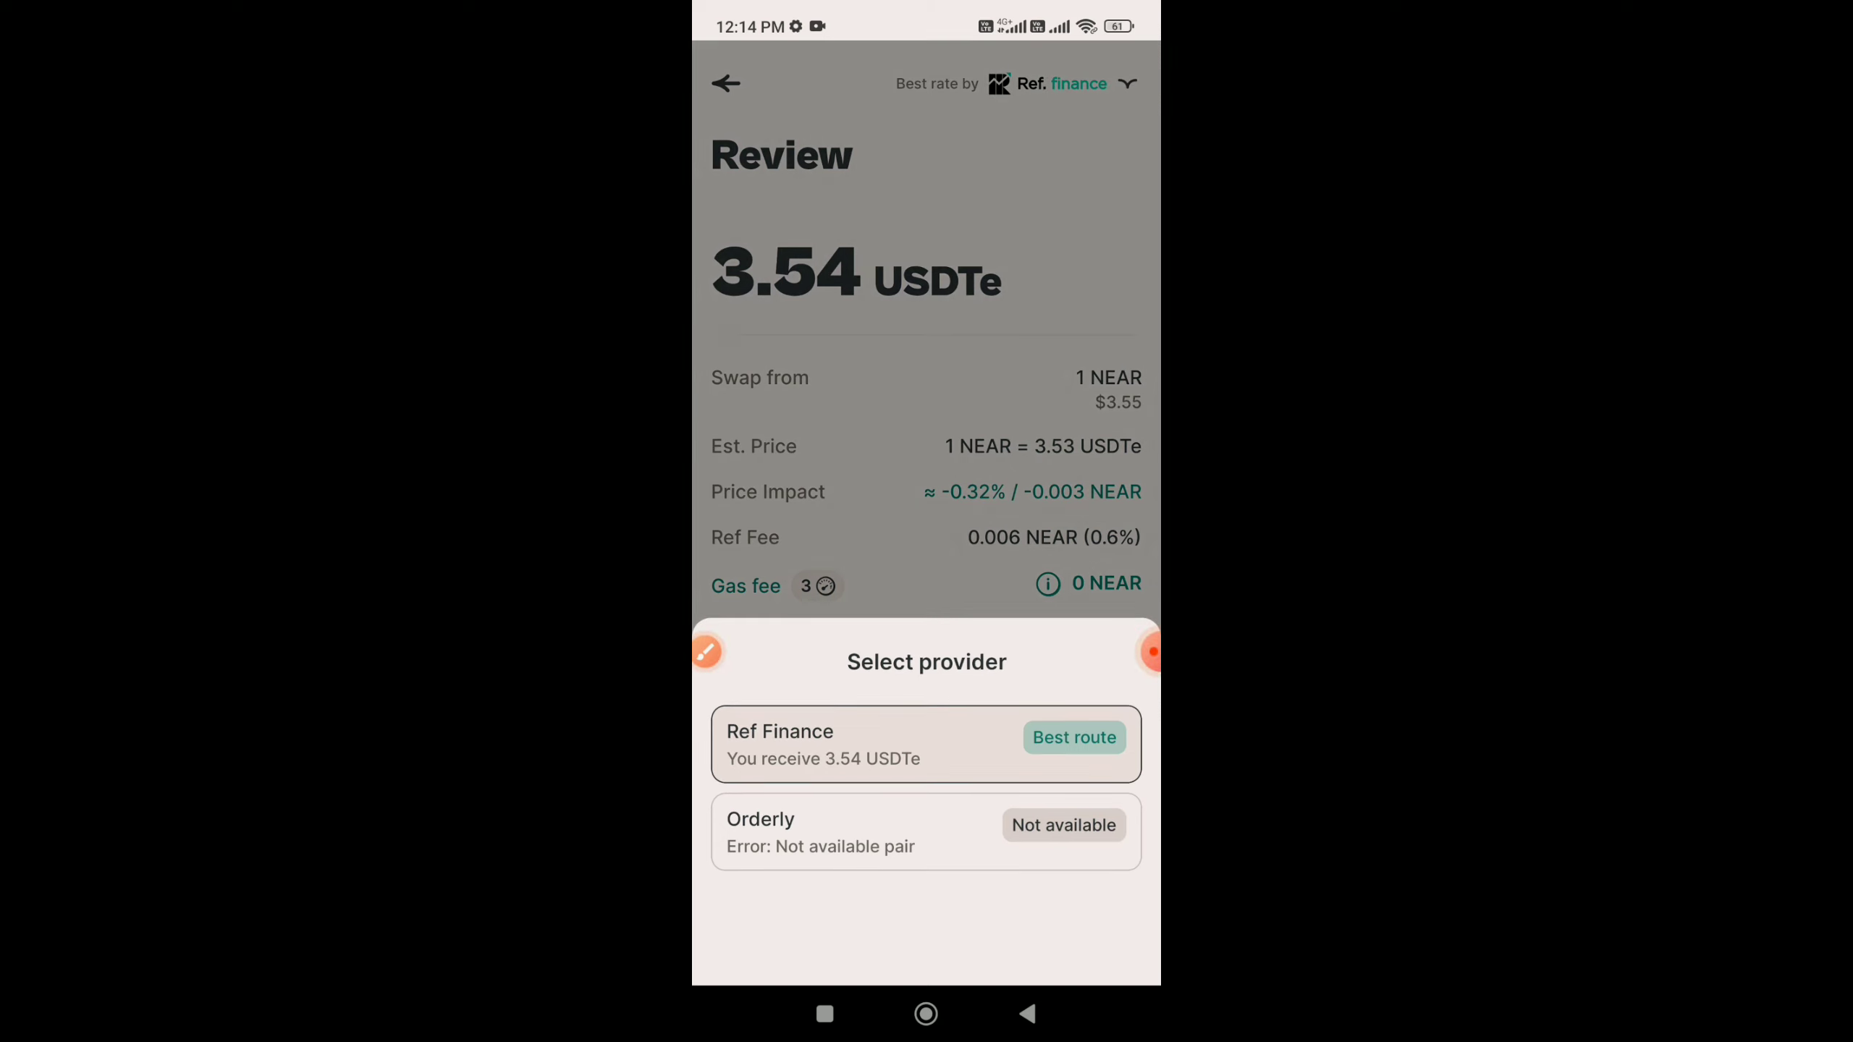
Step: Dismiss the swap provider selection and leave the NEAR to USDTe review without confirming, returning to the wallet overview
left_click(707, 653)
mouse_move(991, 880)
left_mouse_down()
mouse_move(935, 792)
mouse_move(918, 871)
left_mouse_up()
left_click(1115, 950)
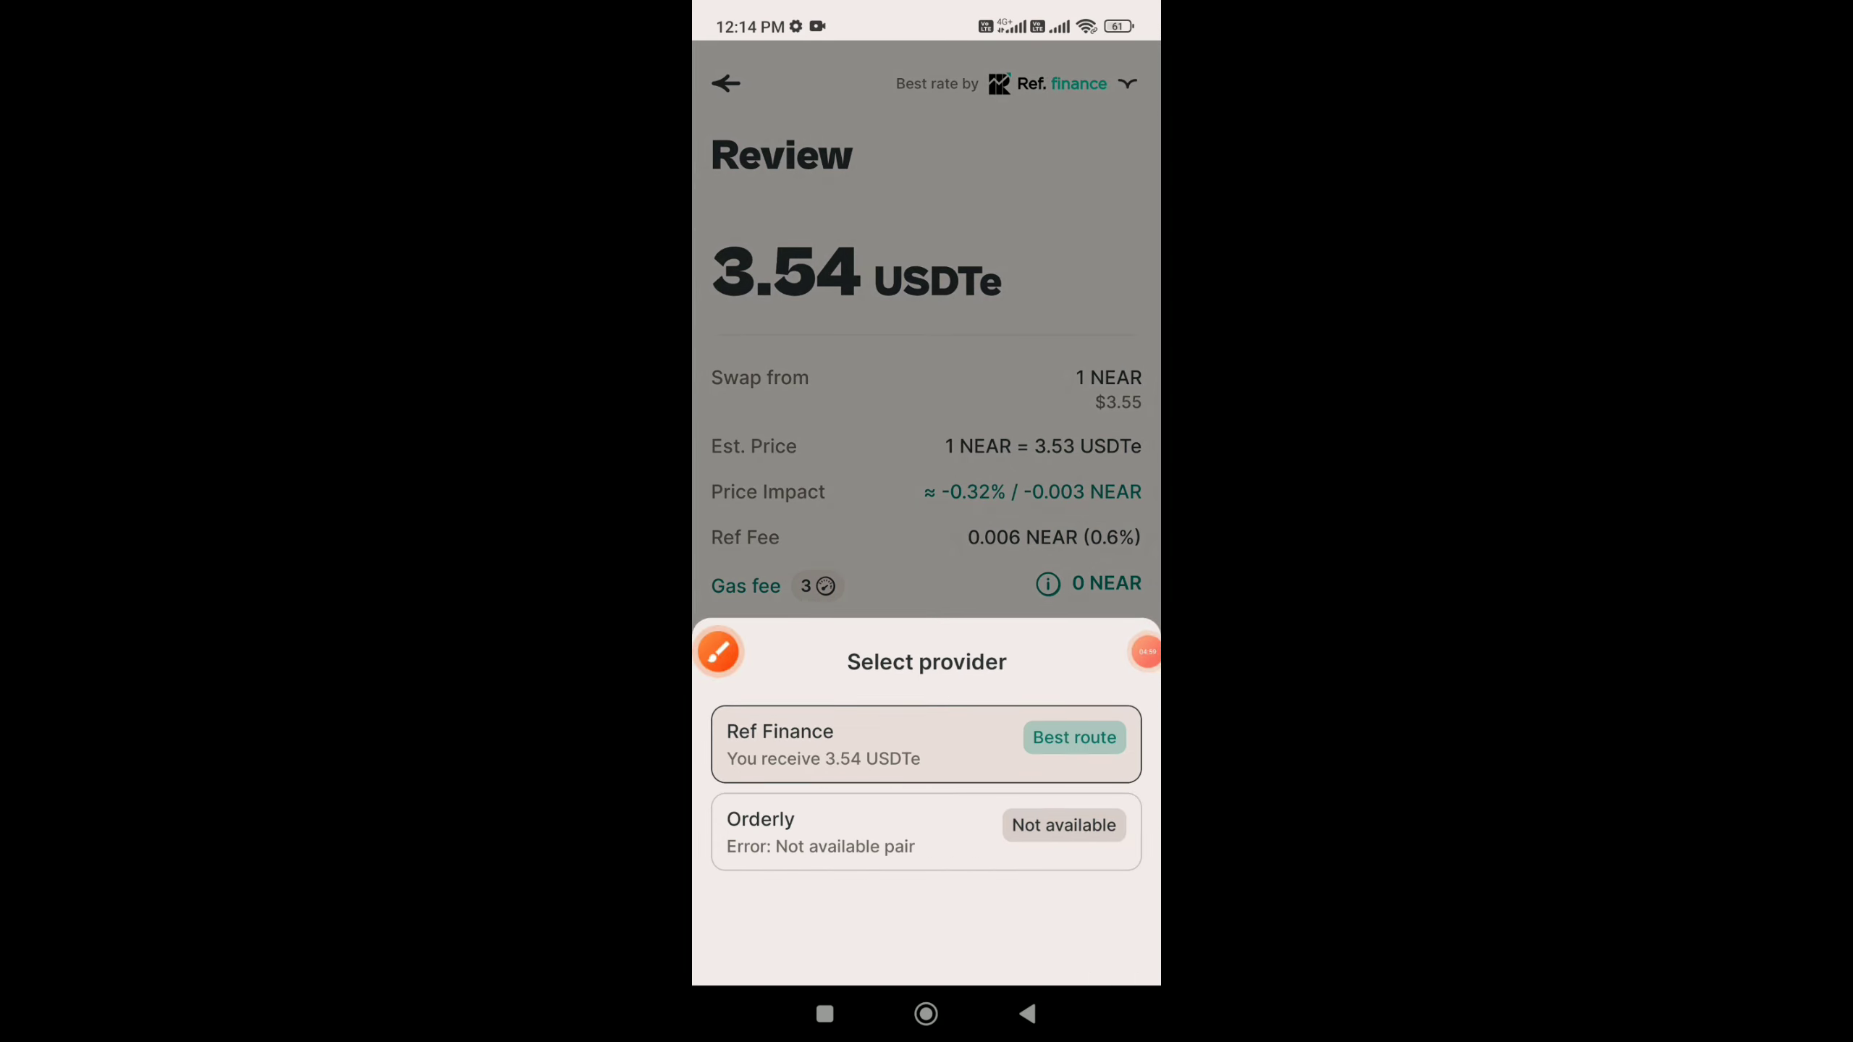
key("Escape")
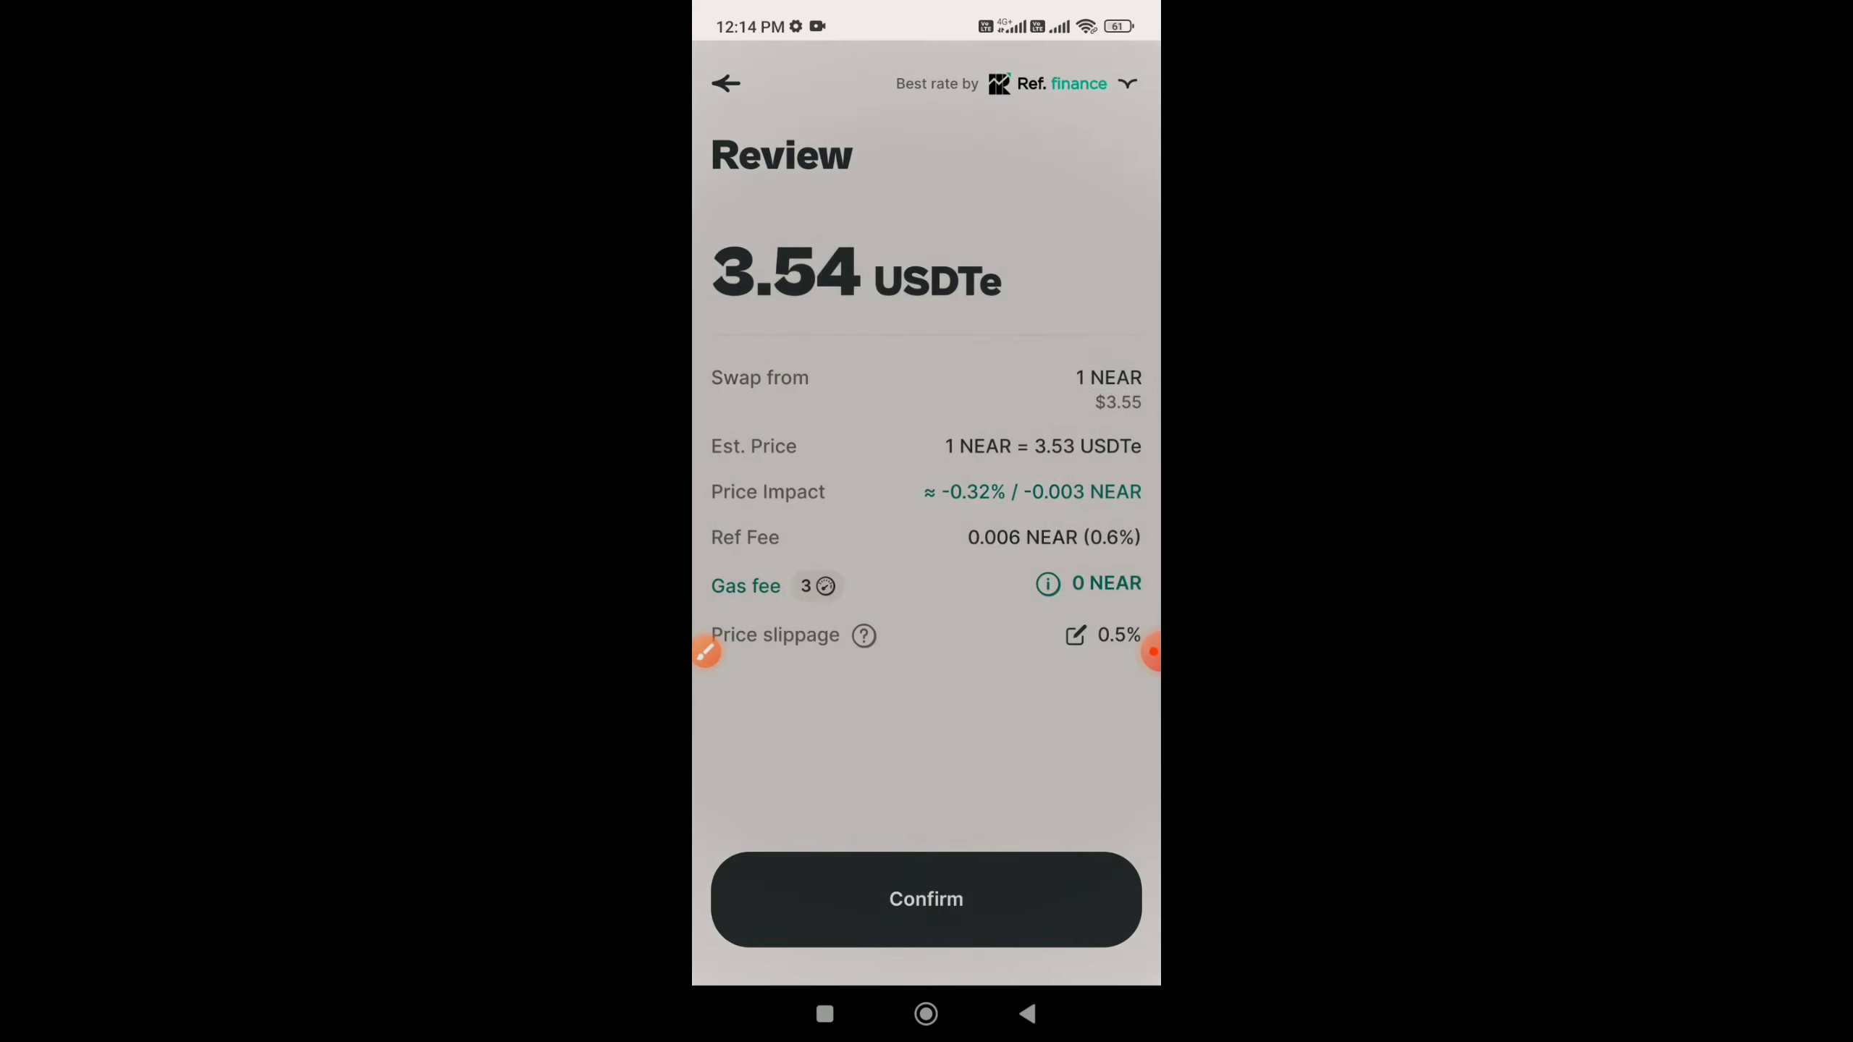
key("Escape")
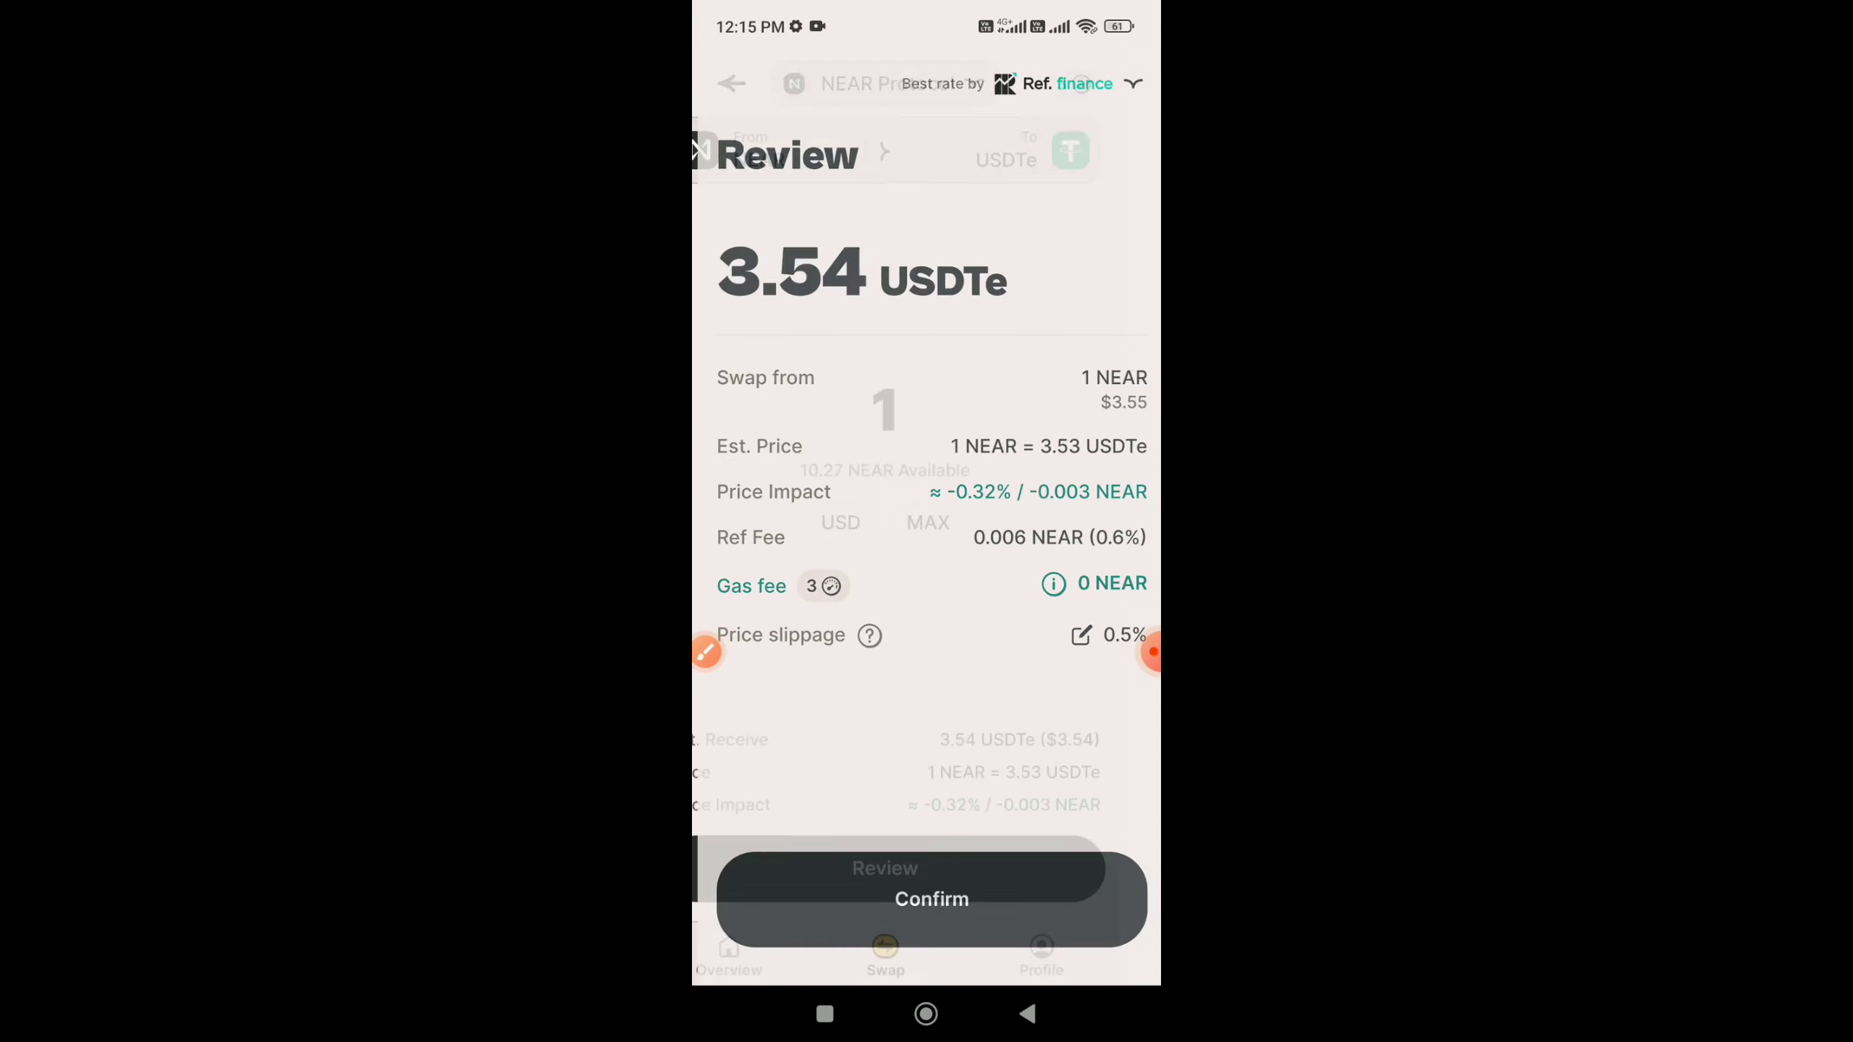
key("Escape")
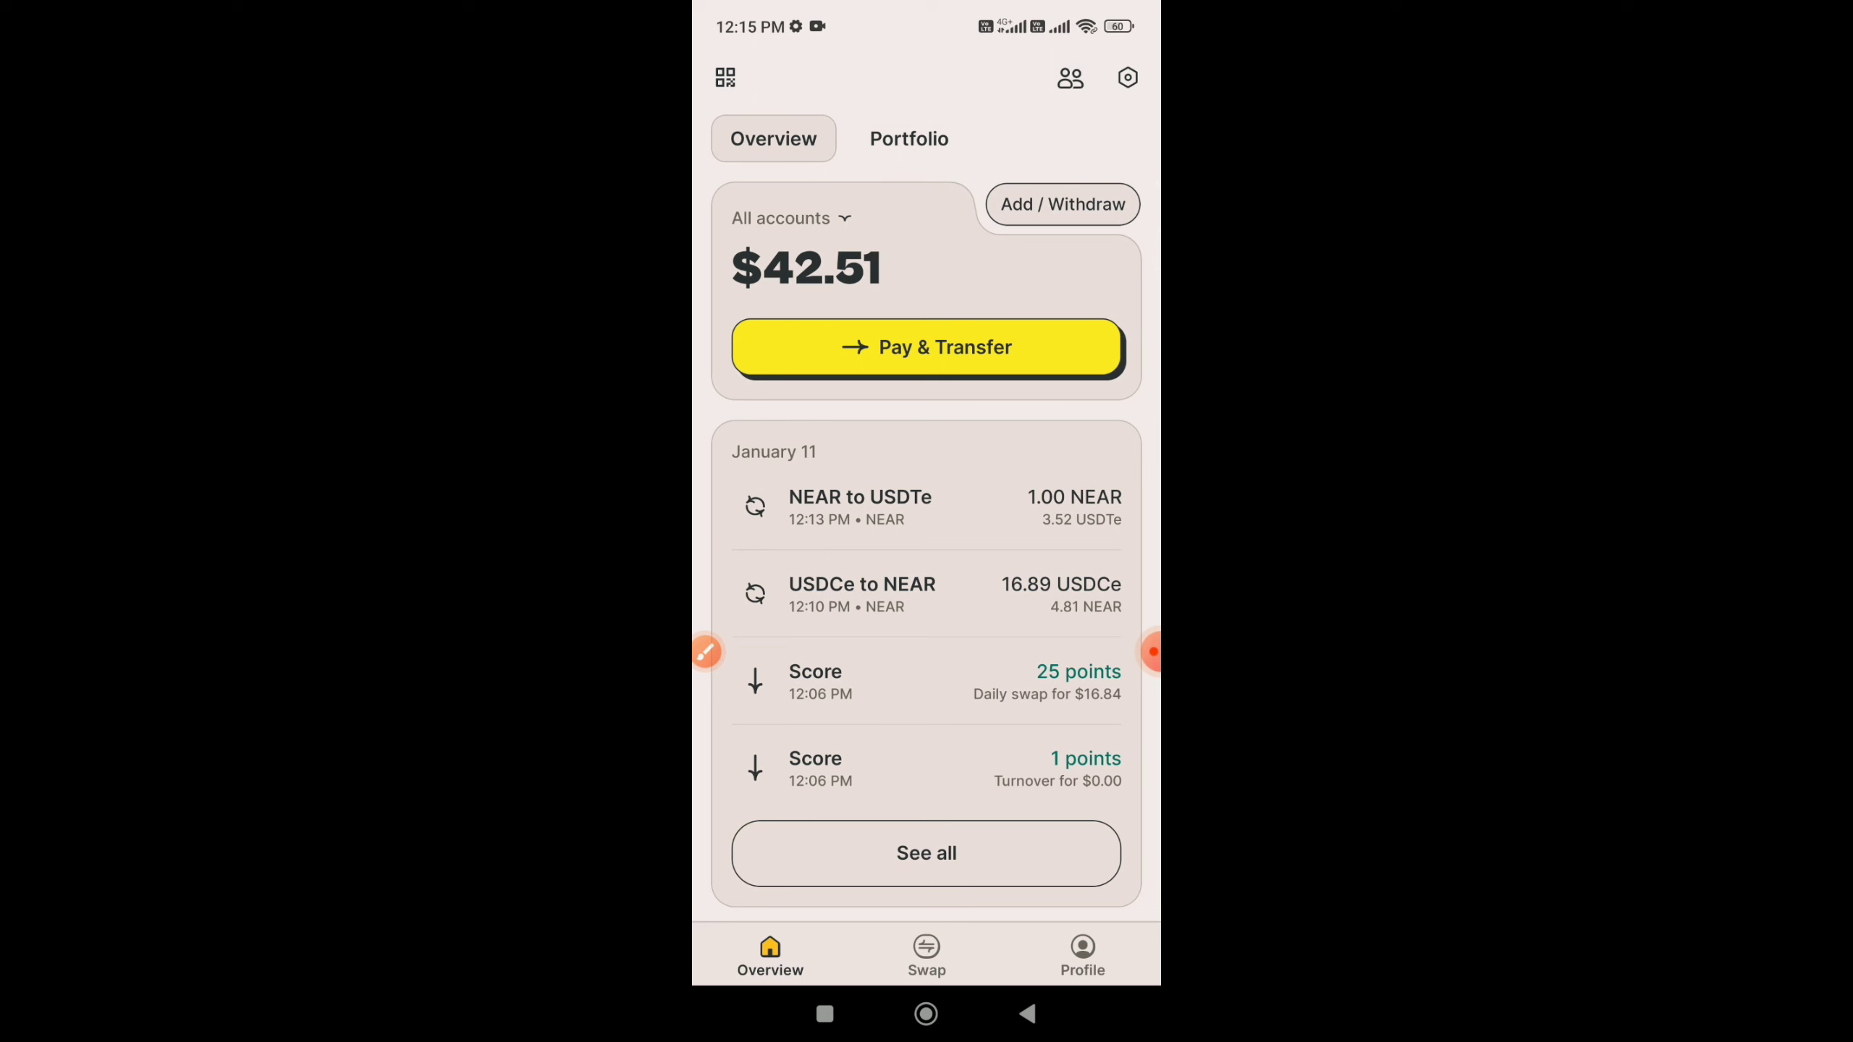
Step: Open the personal score page from the wallet profile and look through the available and completed score missions
left_click(1083, 955)
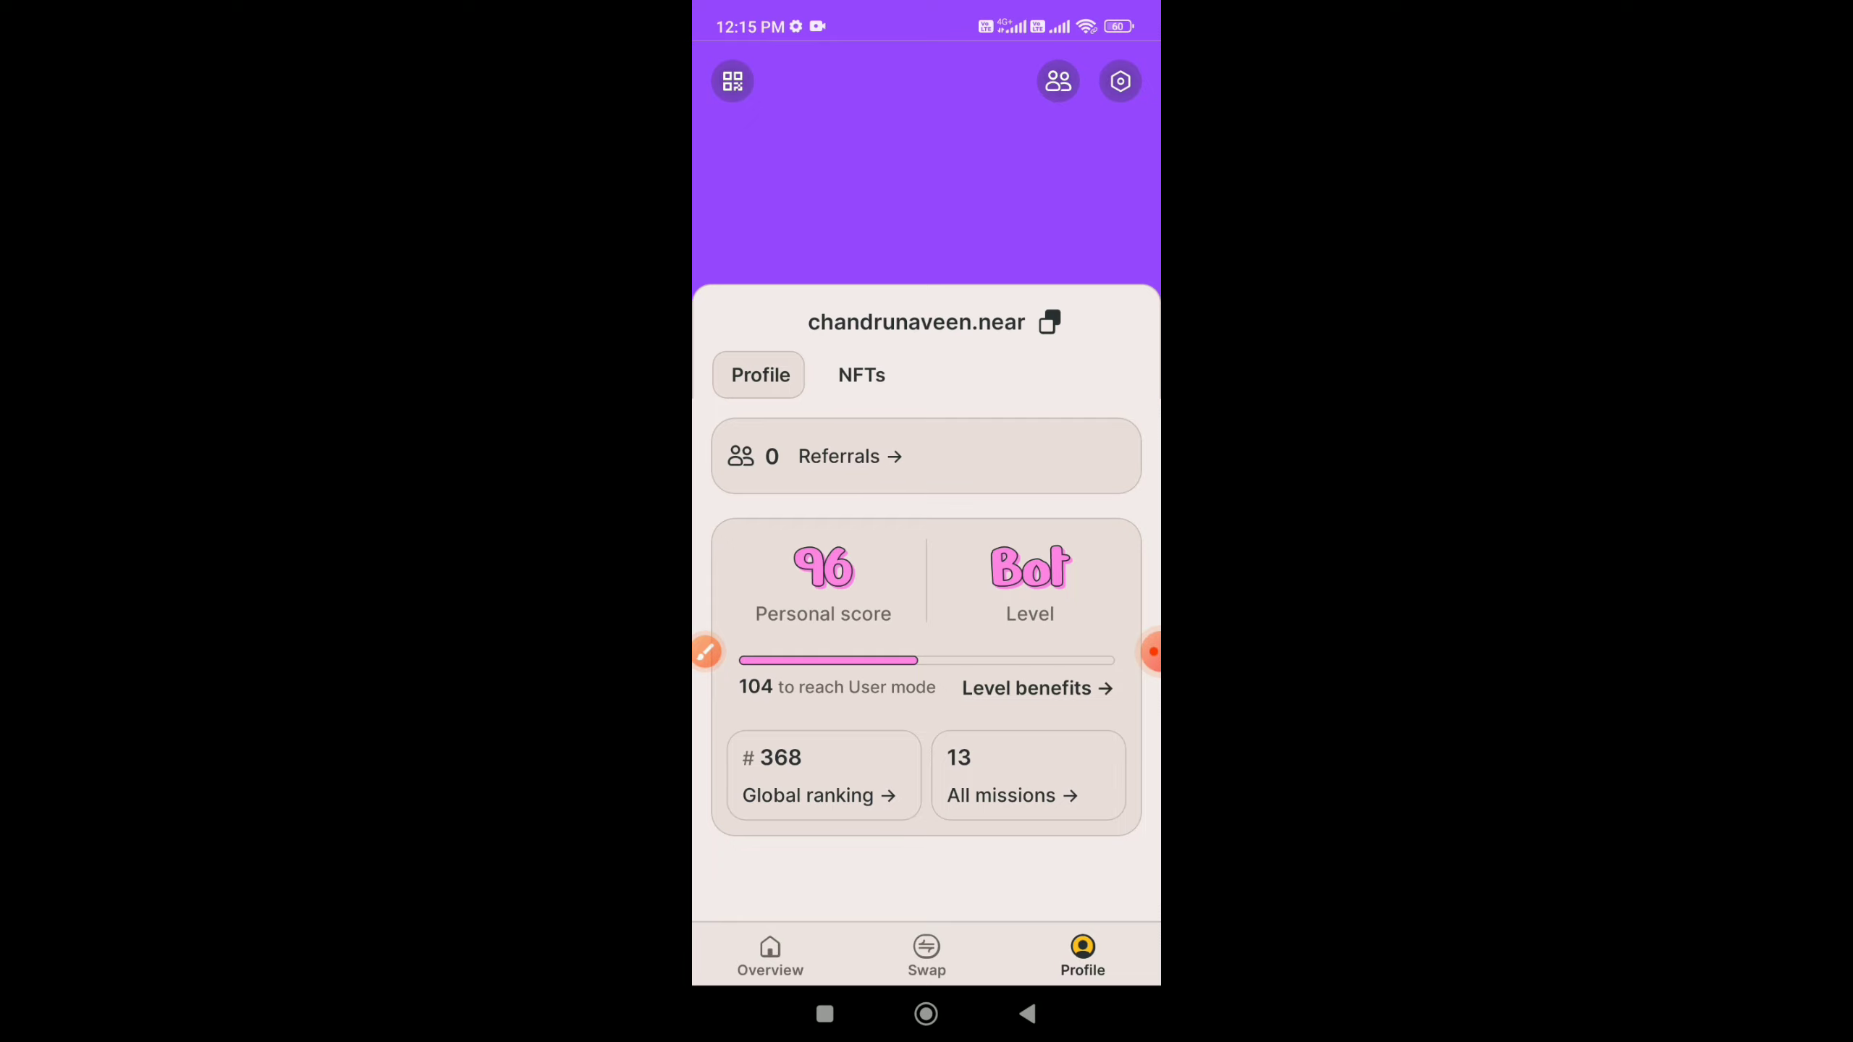
left_click(823, 577)
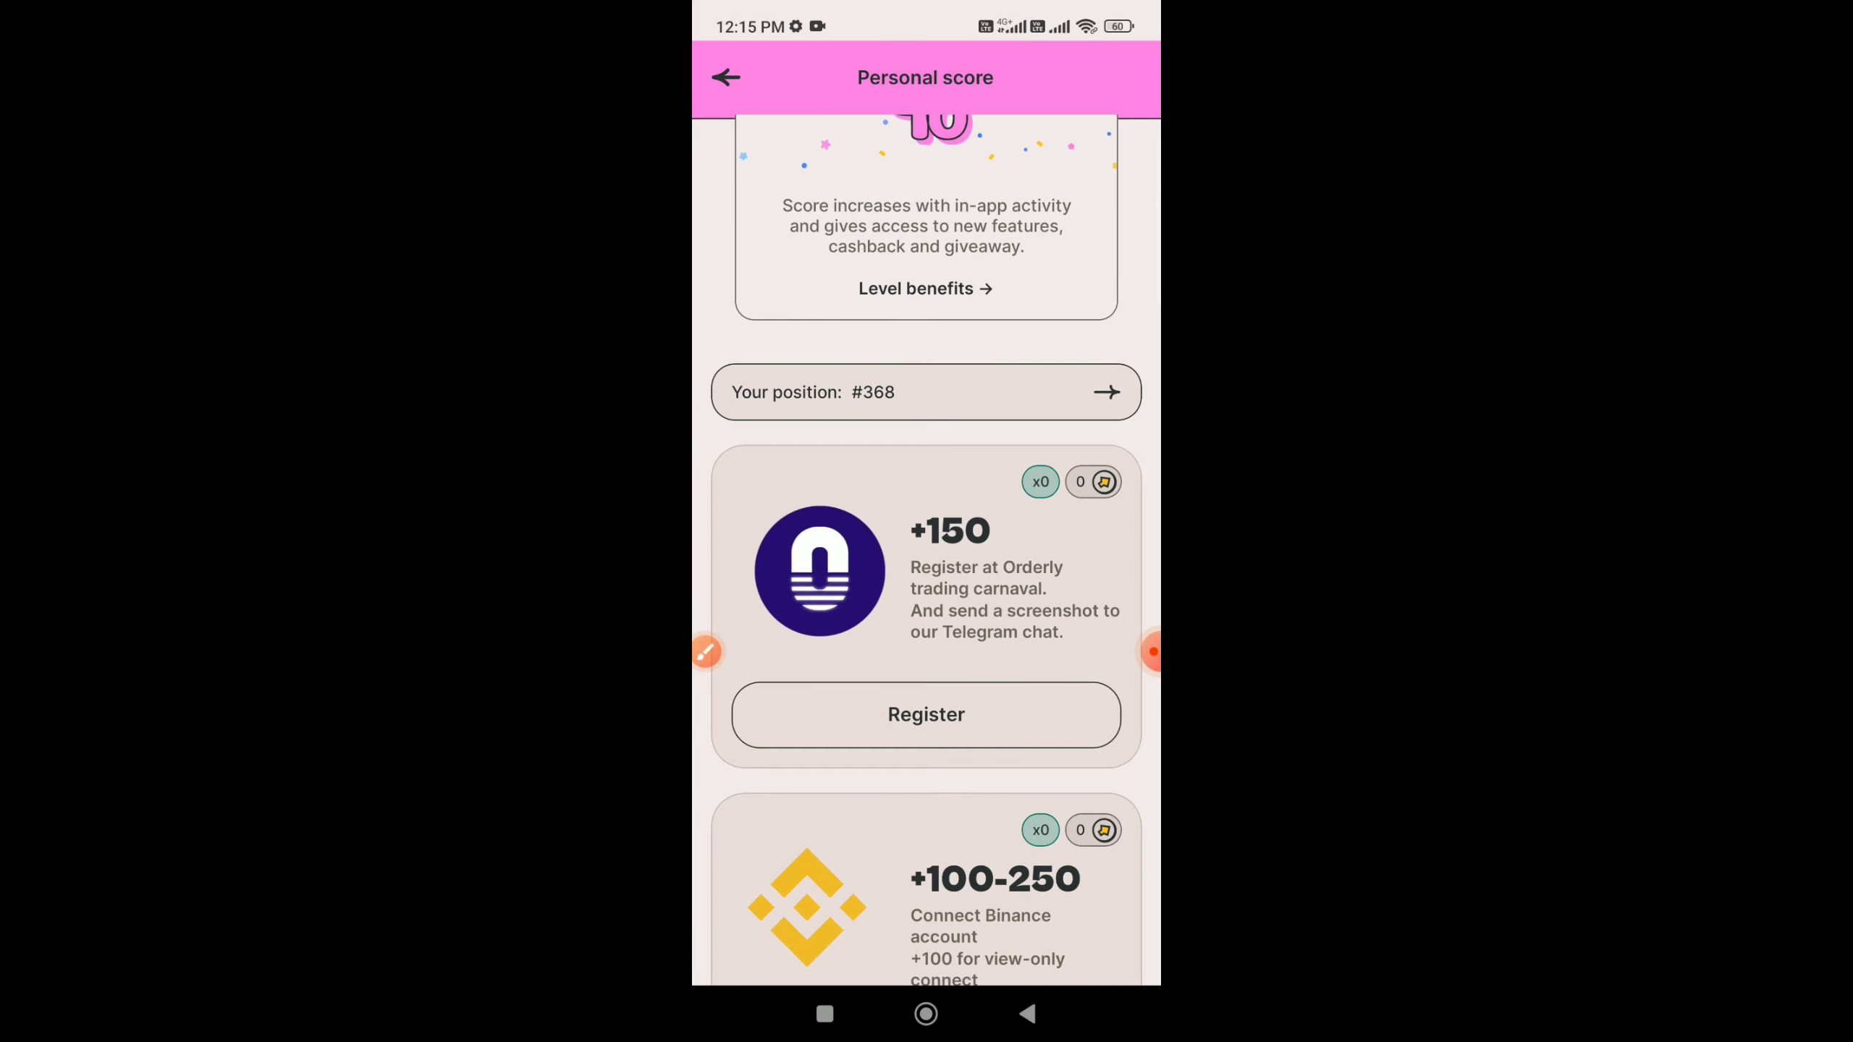
scroll(927, 548, "down", 10)
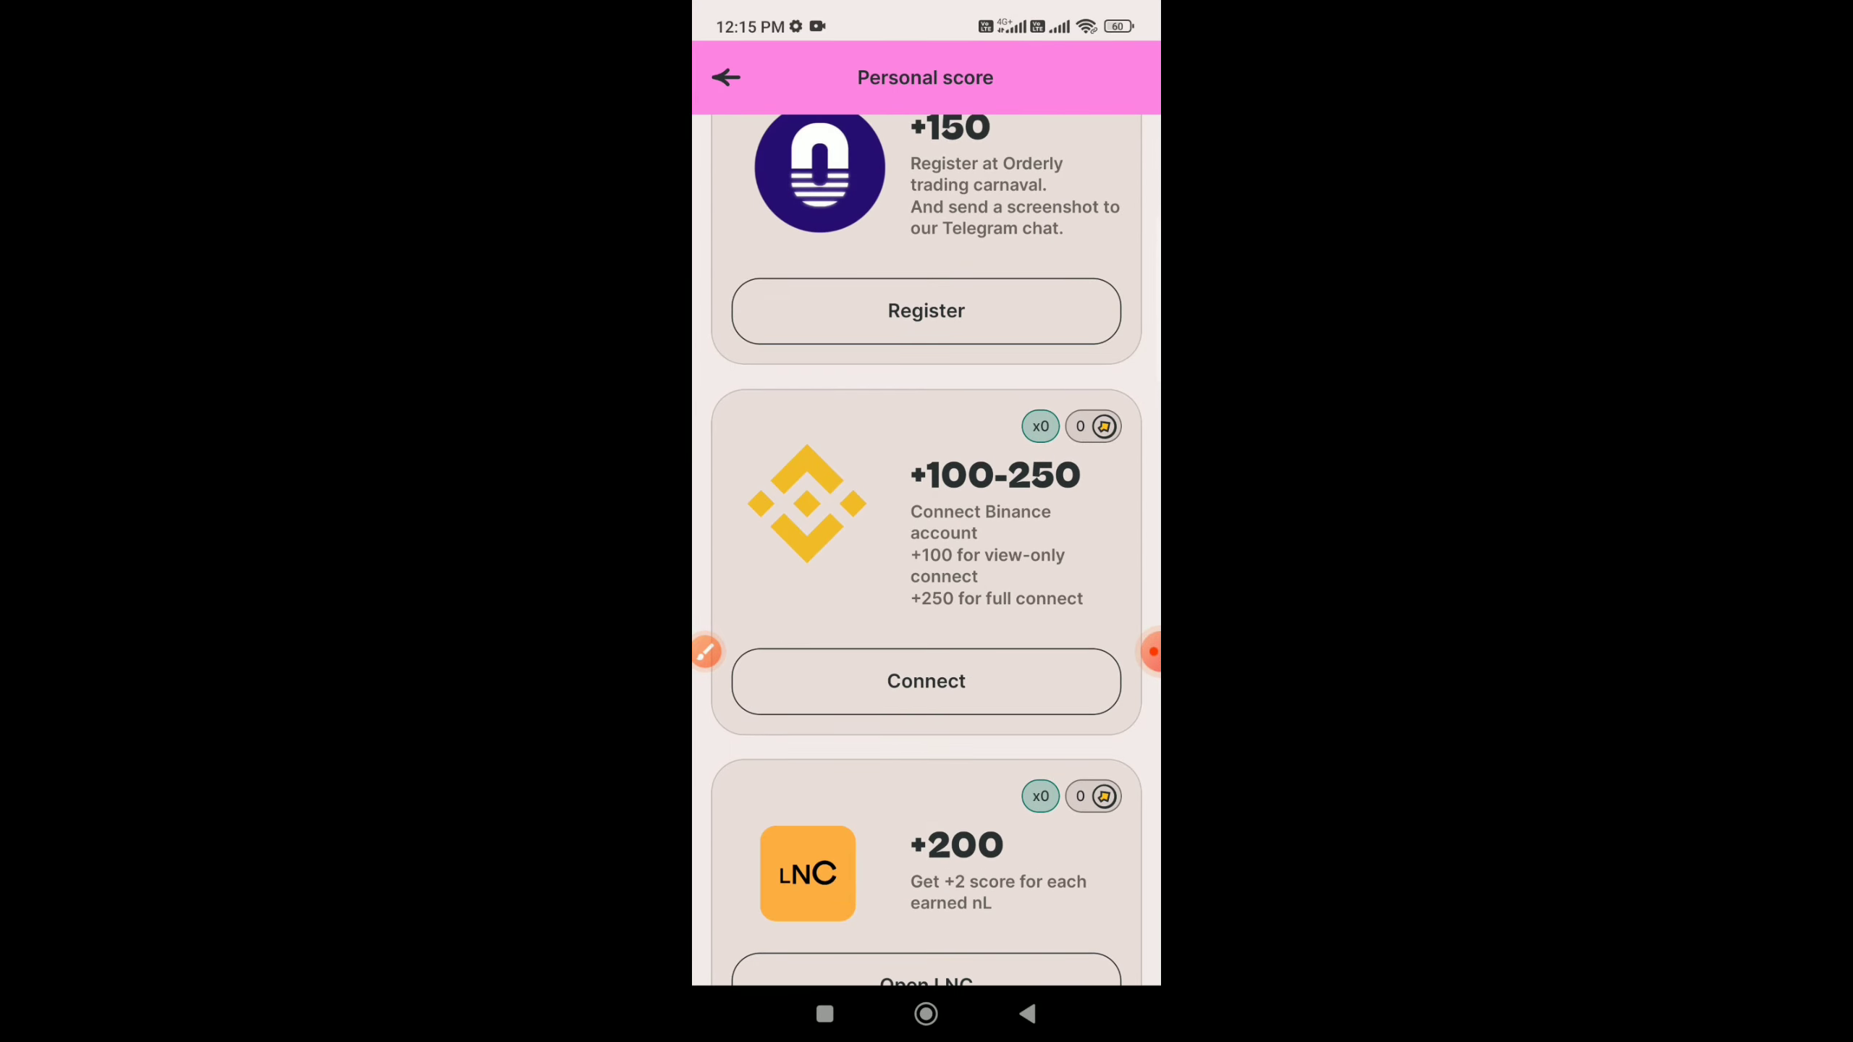
scroll(927, 547, "down", 15)
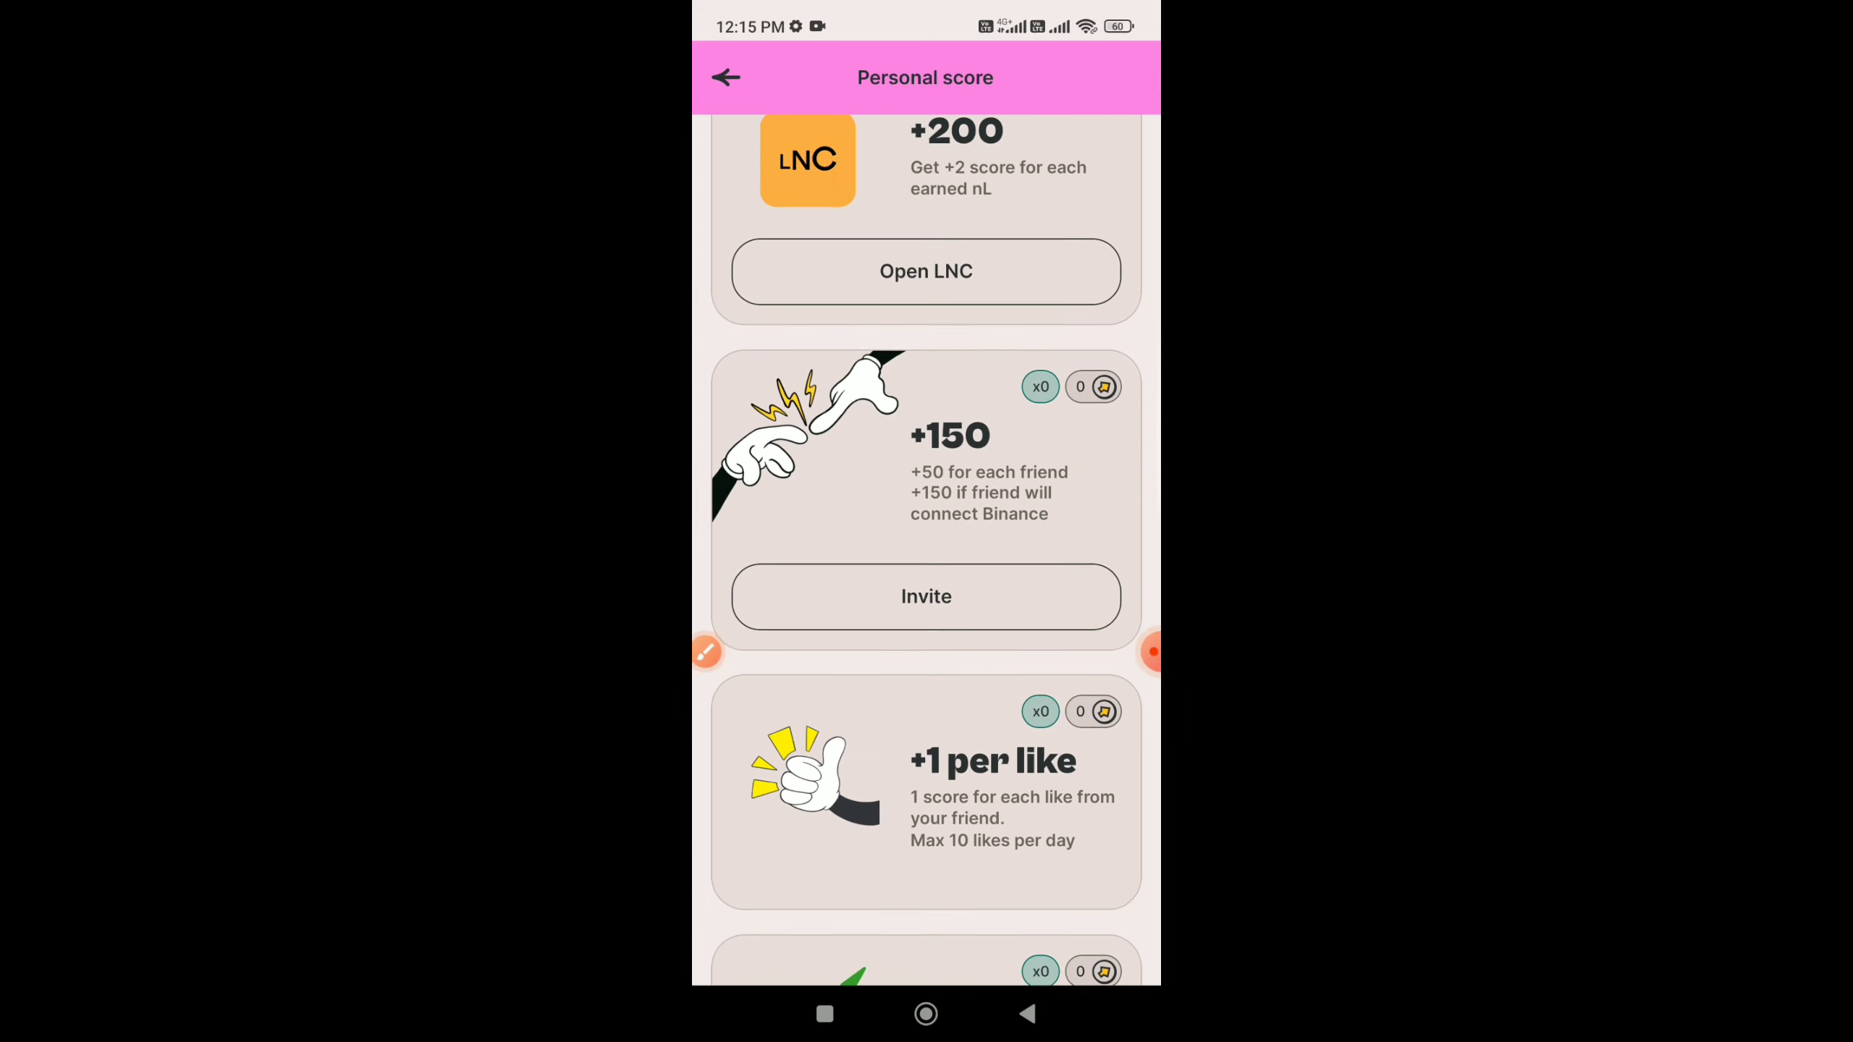
scroll(927, 547, "down", 20)
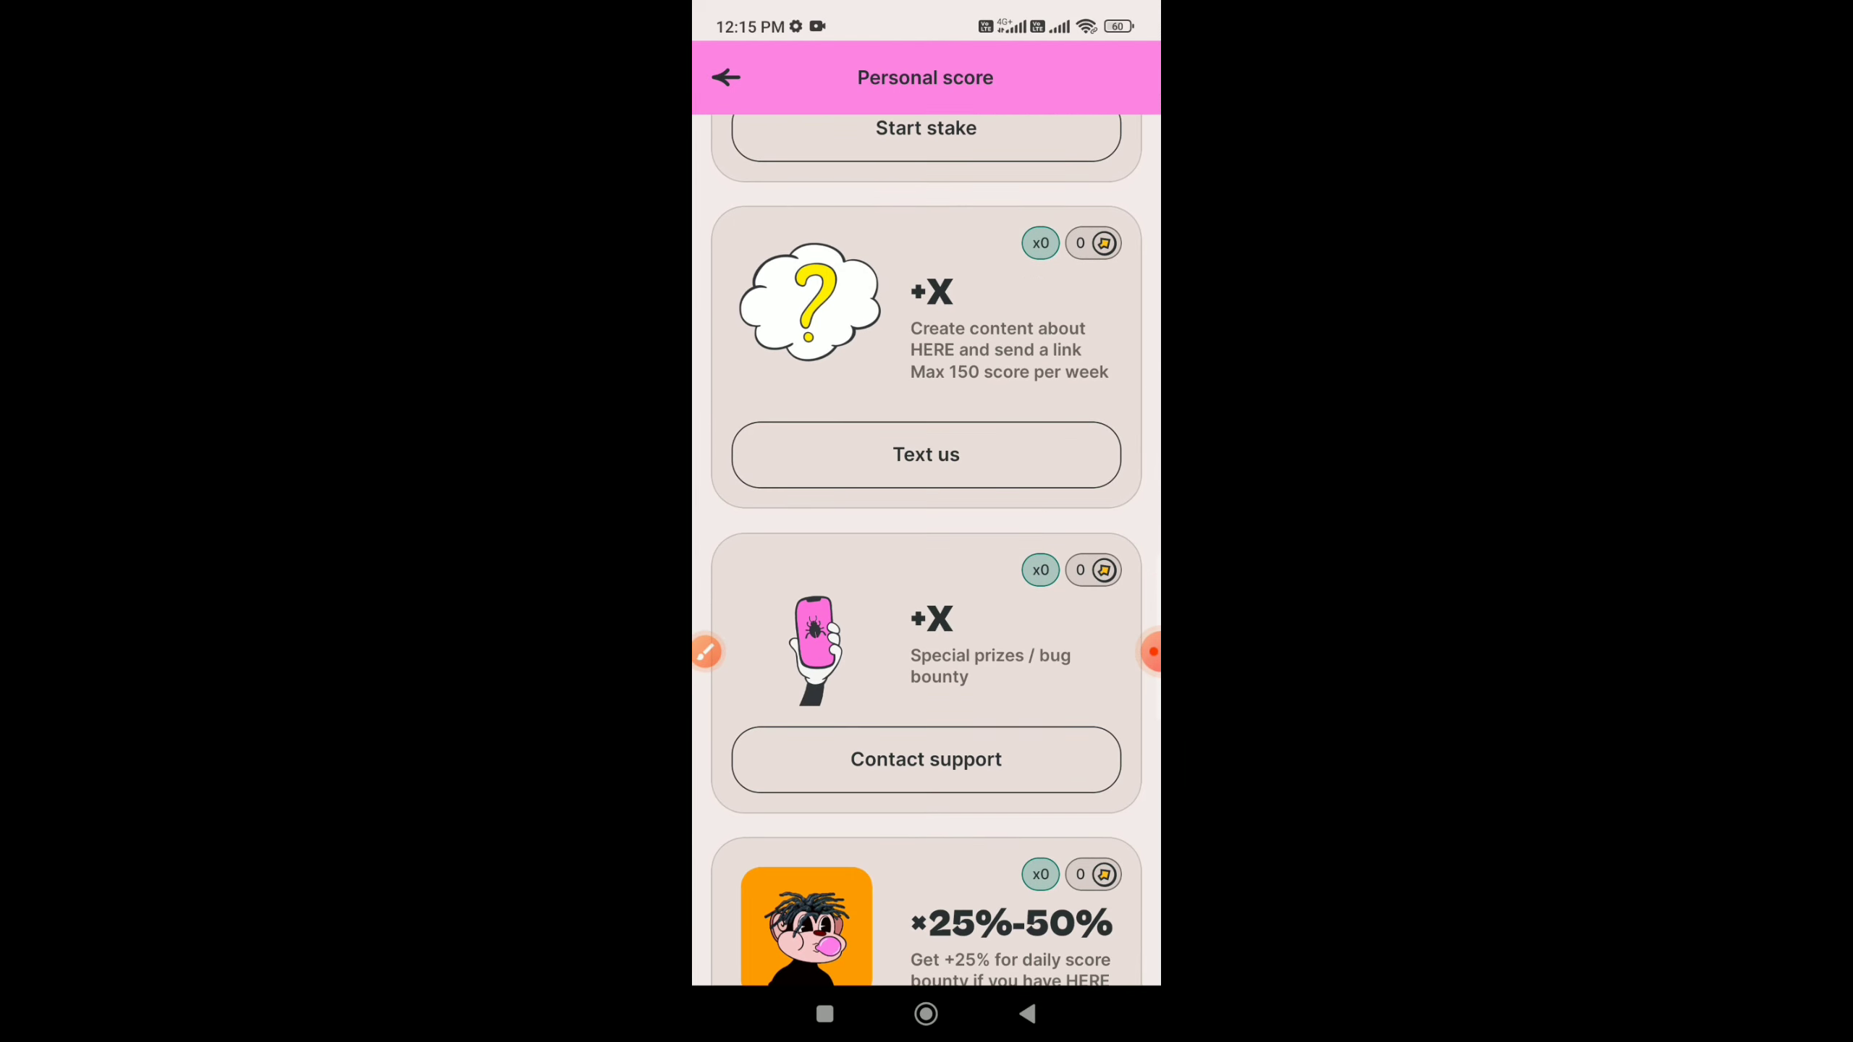
scroll(927, 547, "down", 13)
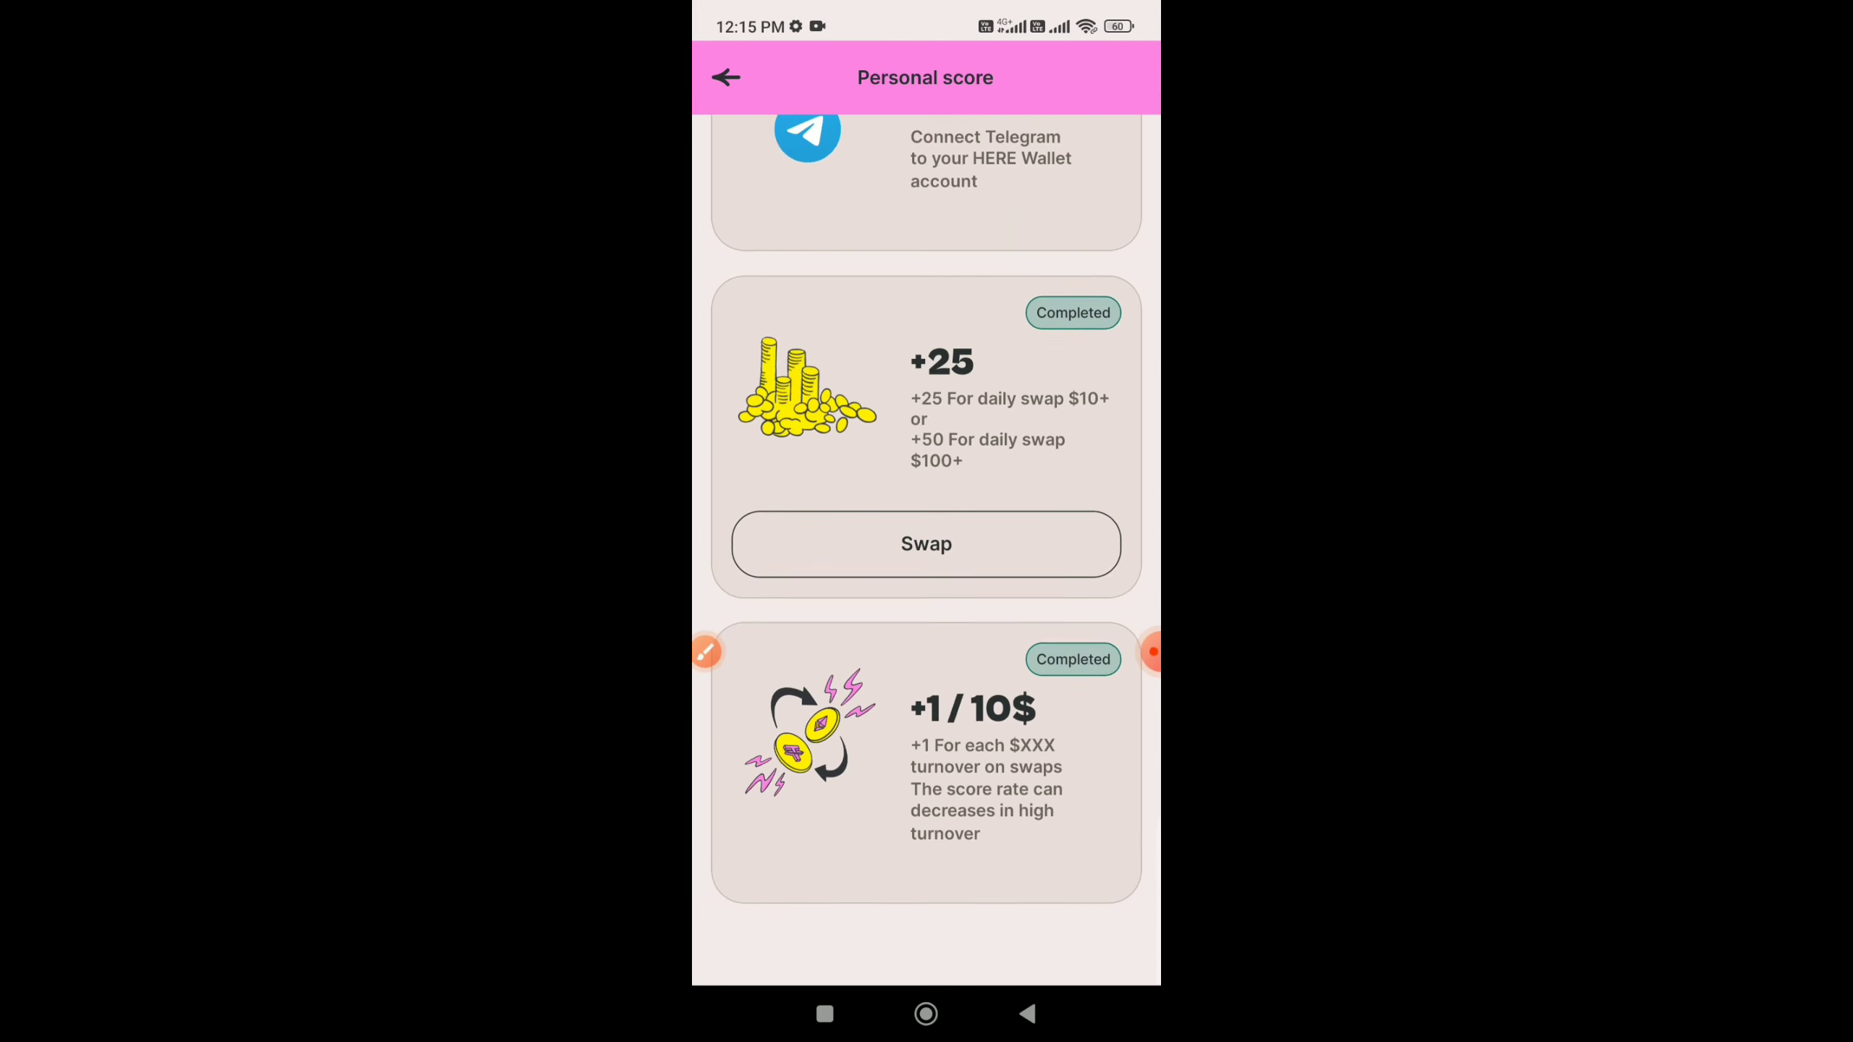
scroll(927, 547, "up", 20)
key("Escape")
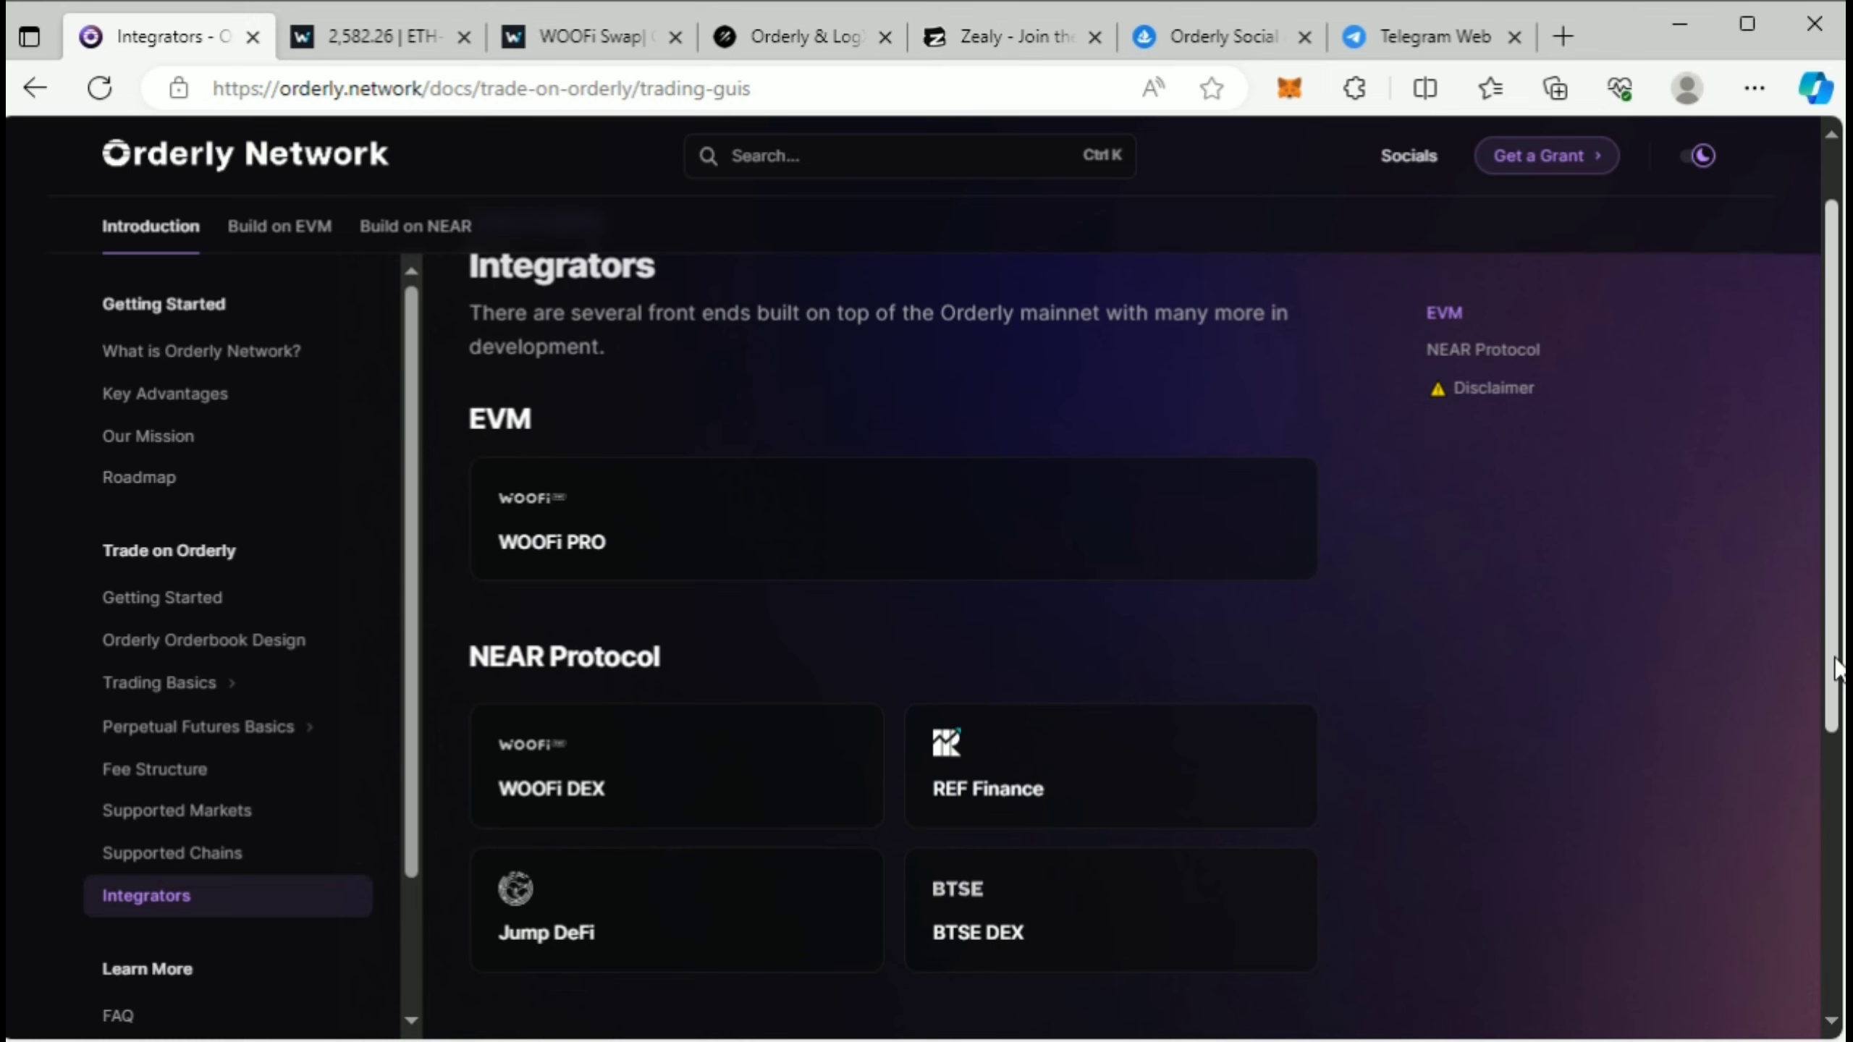
Step: Switch to the WOOFi Swap page in the browser and enter 0.008 ETH to swap for USDC.e on Arbitrum
key("ctrl+Tab")
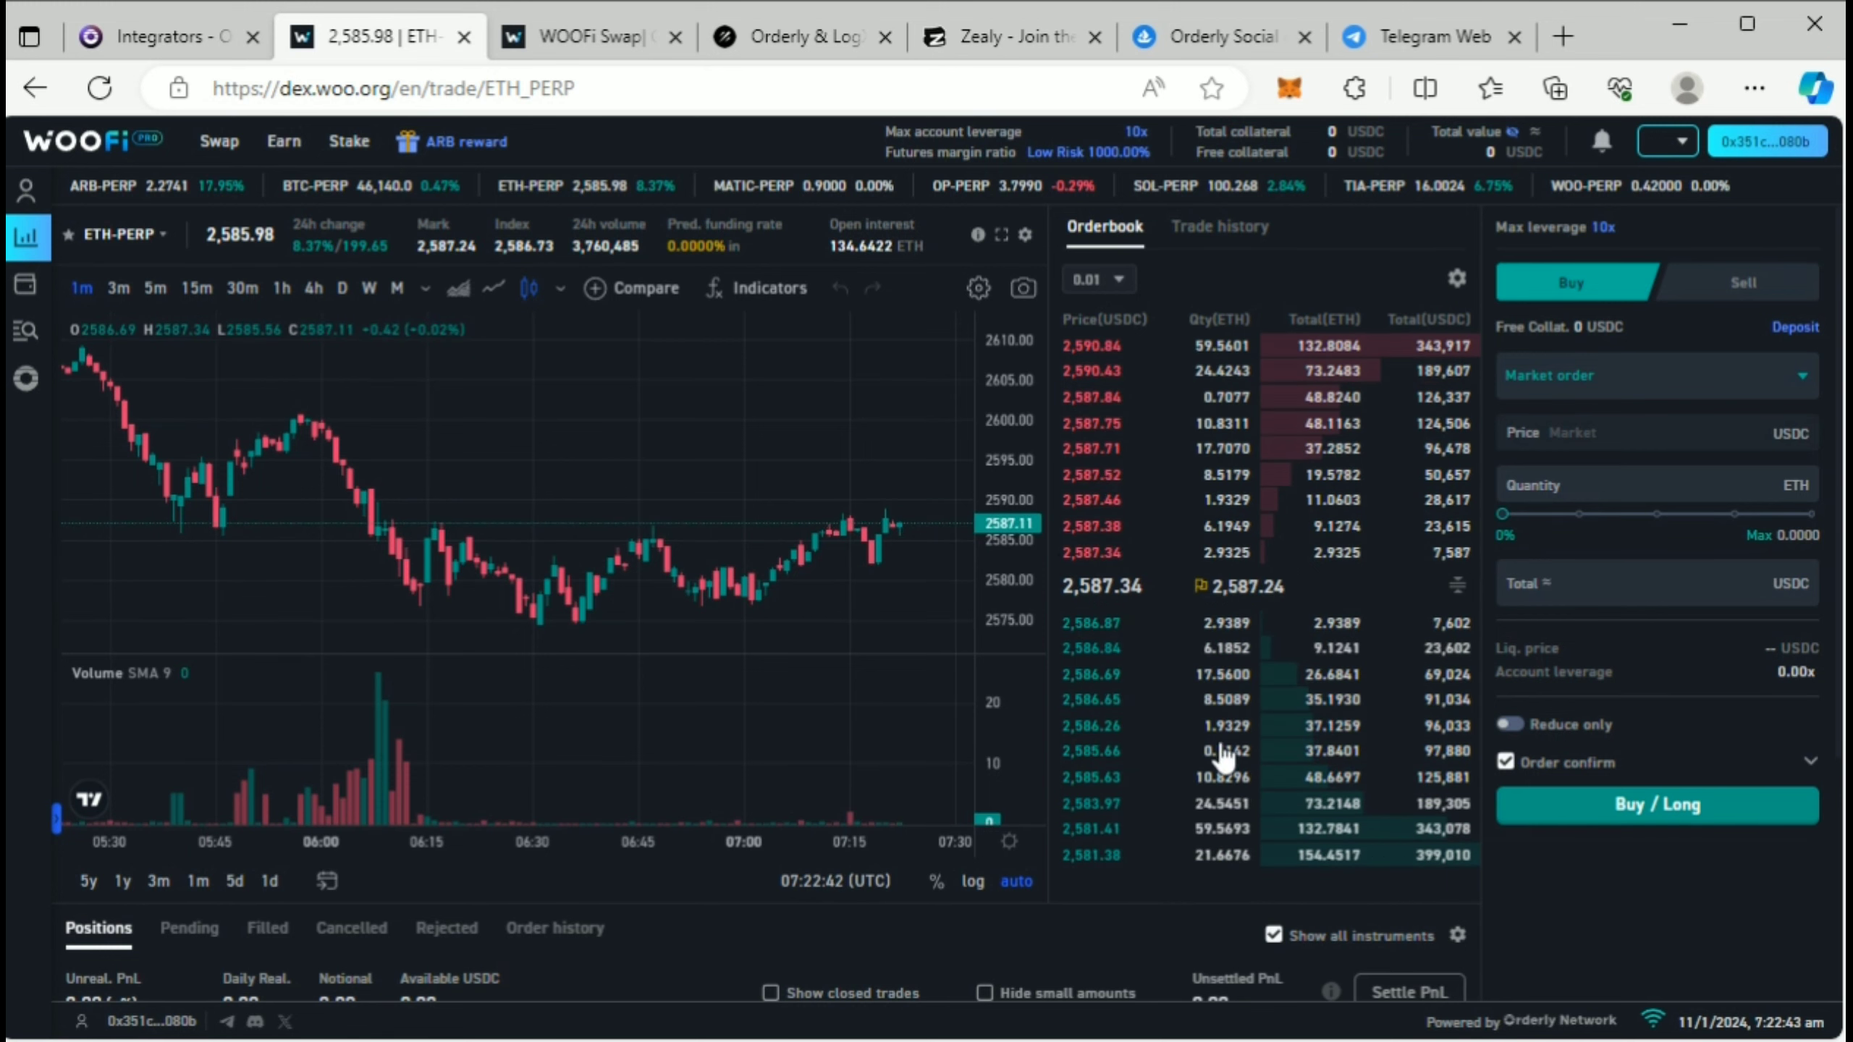
left_click(598, 37)
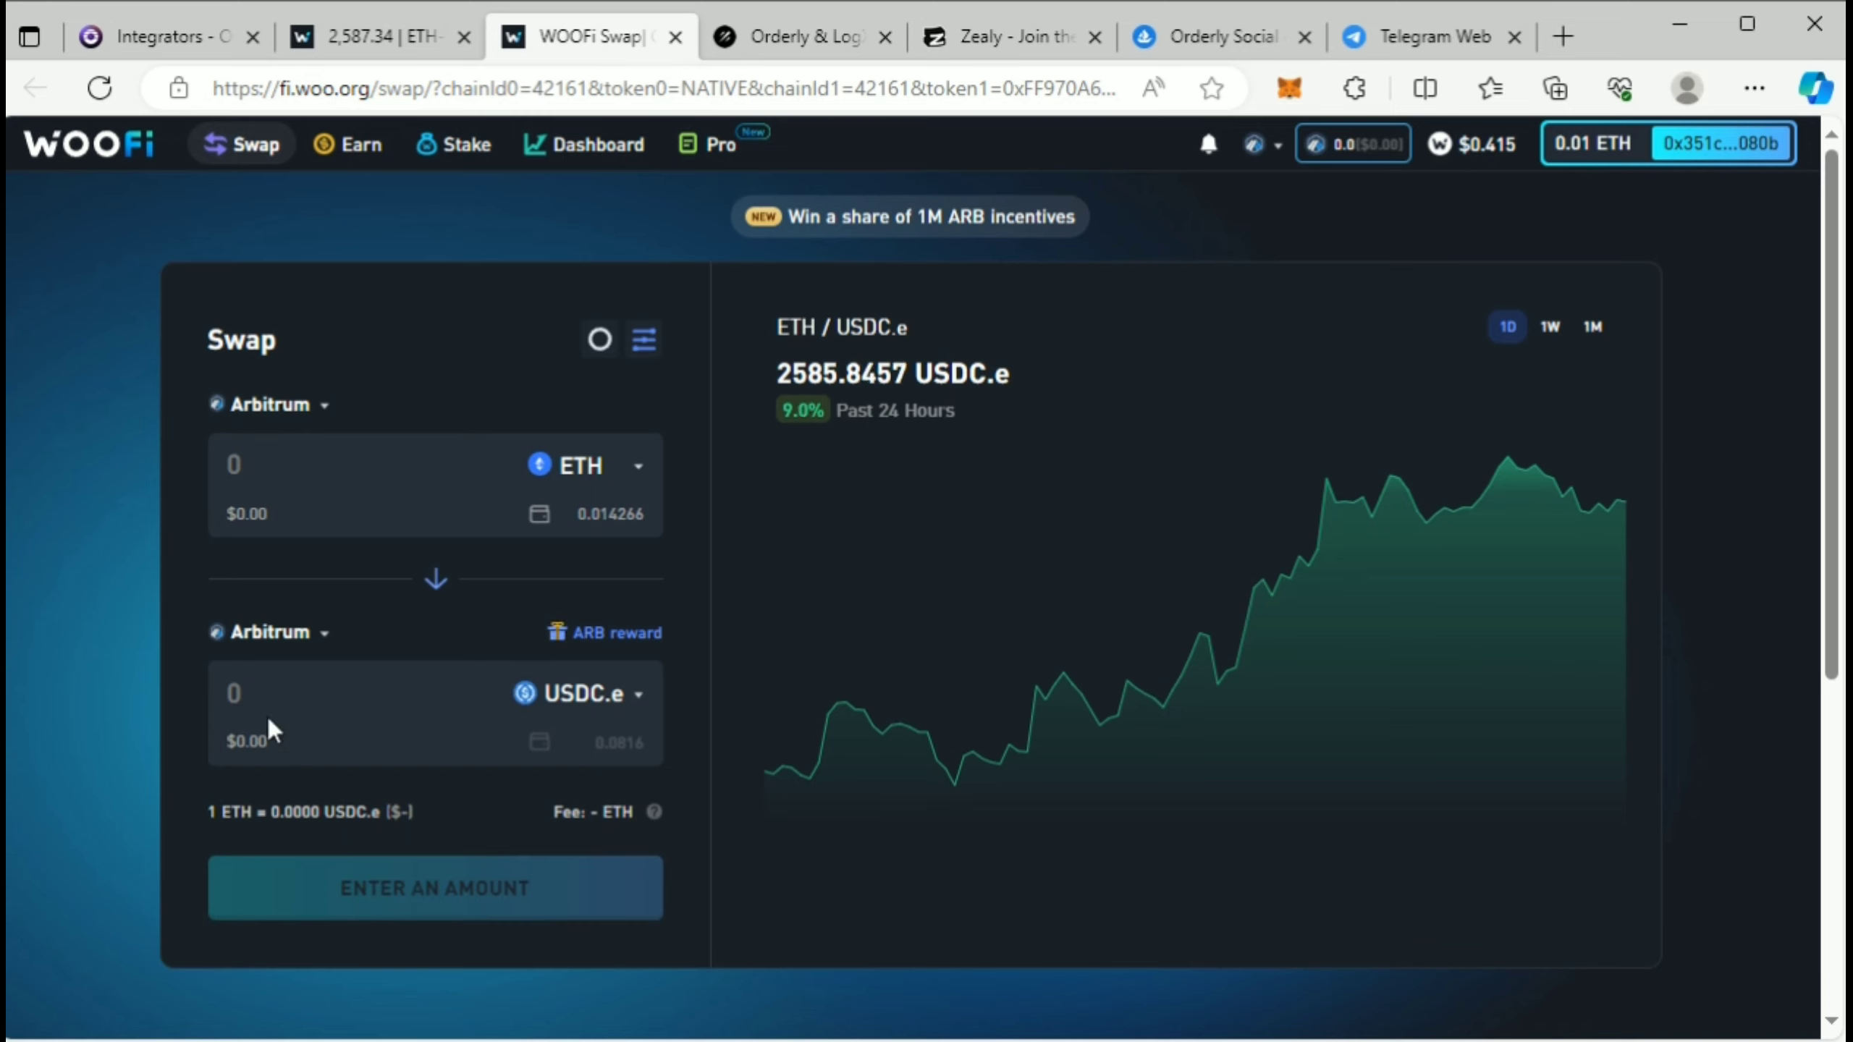
type("0")
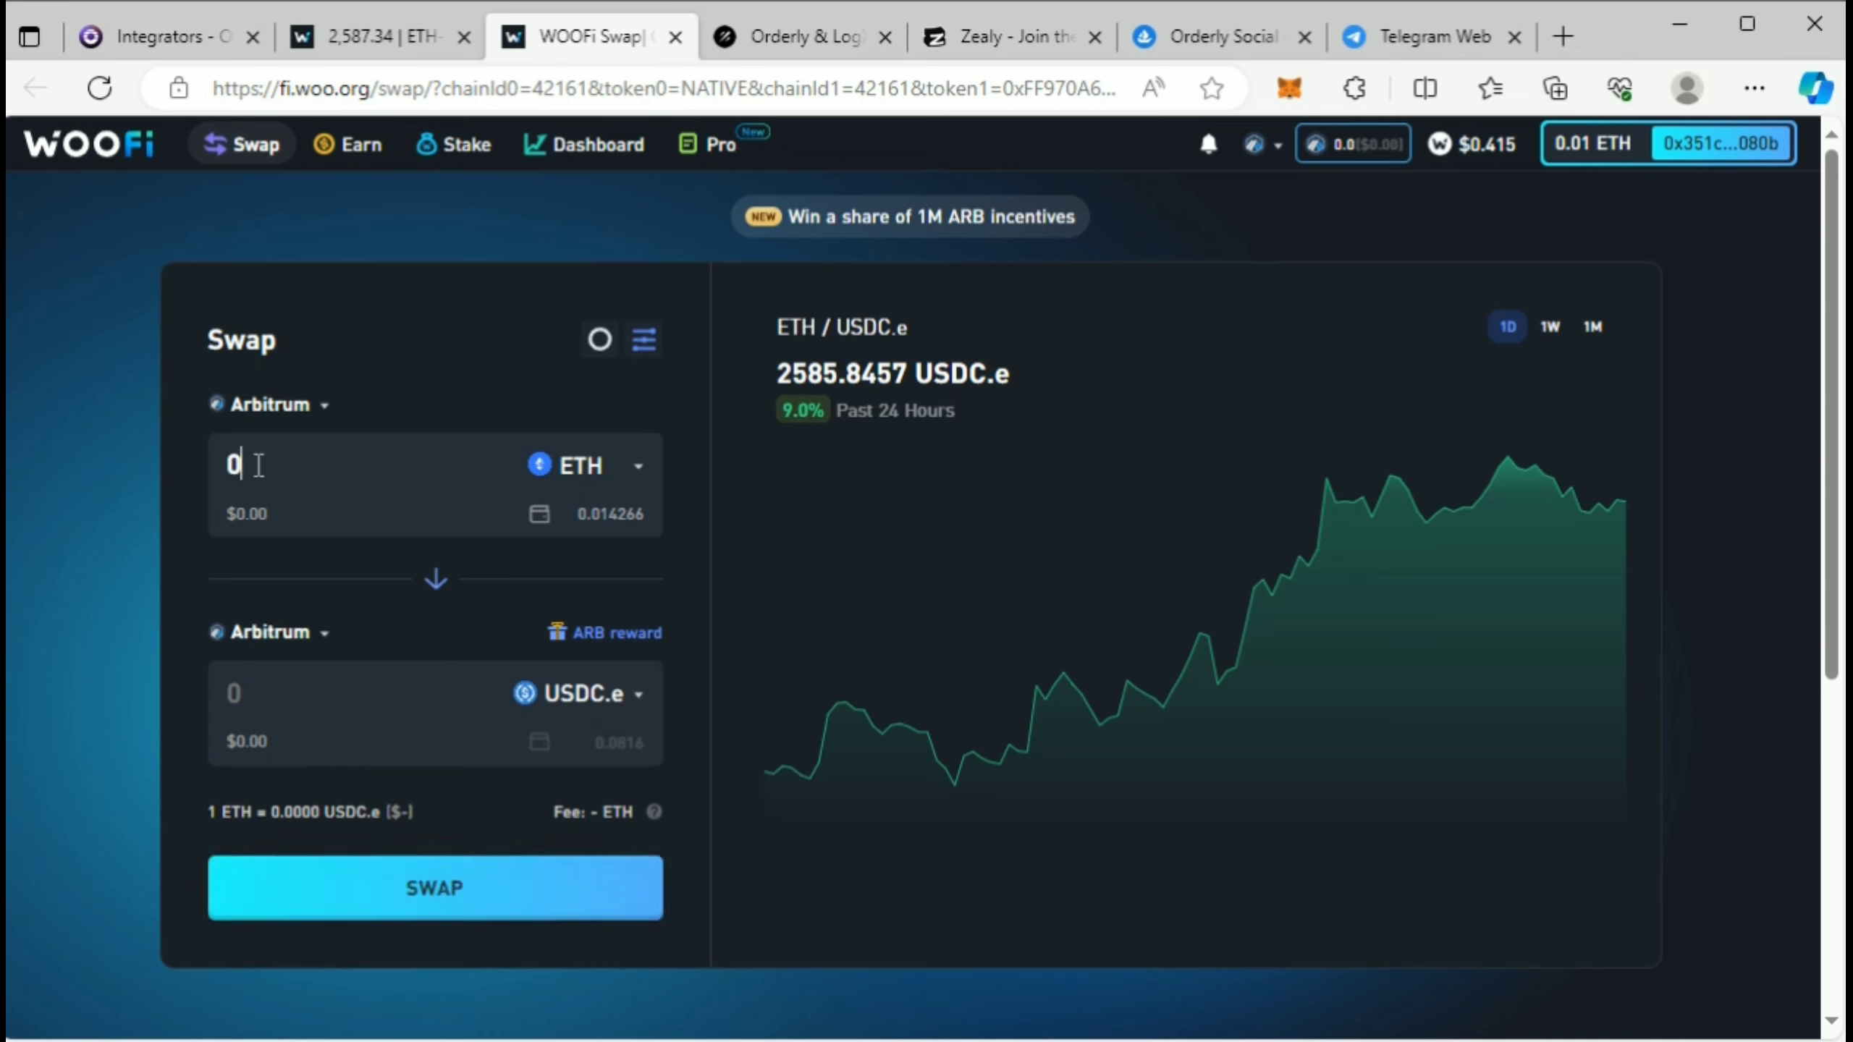
type(".005")
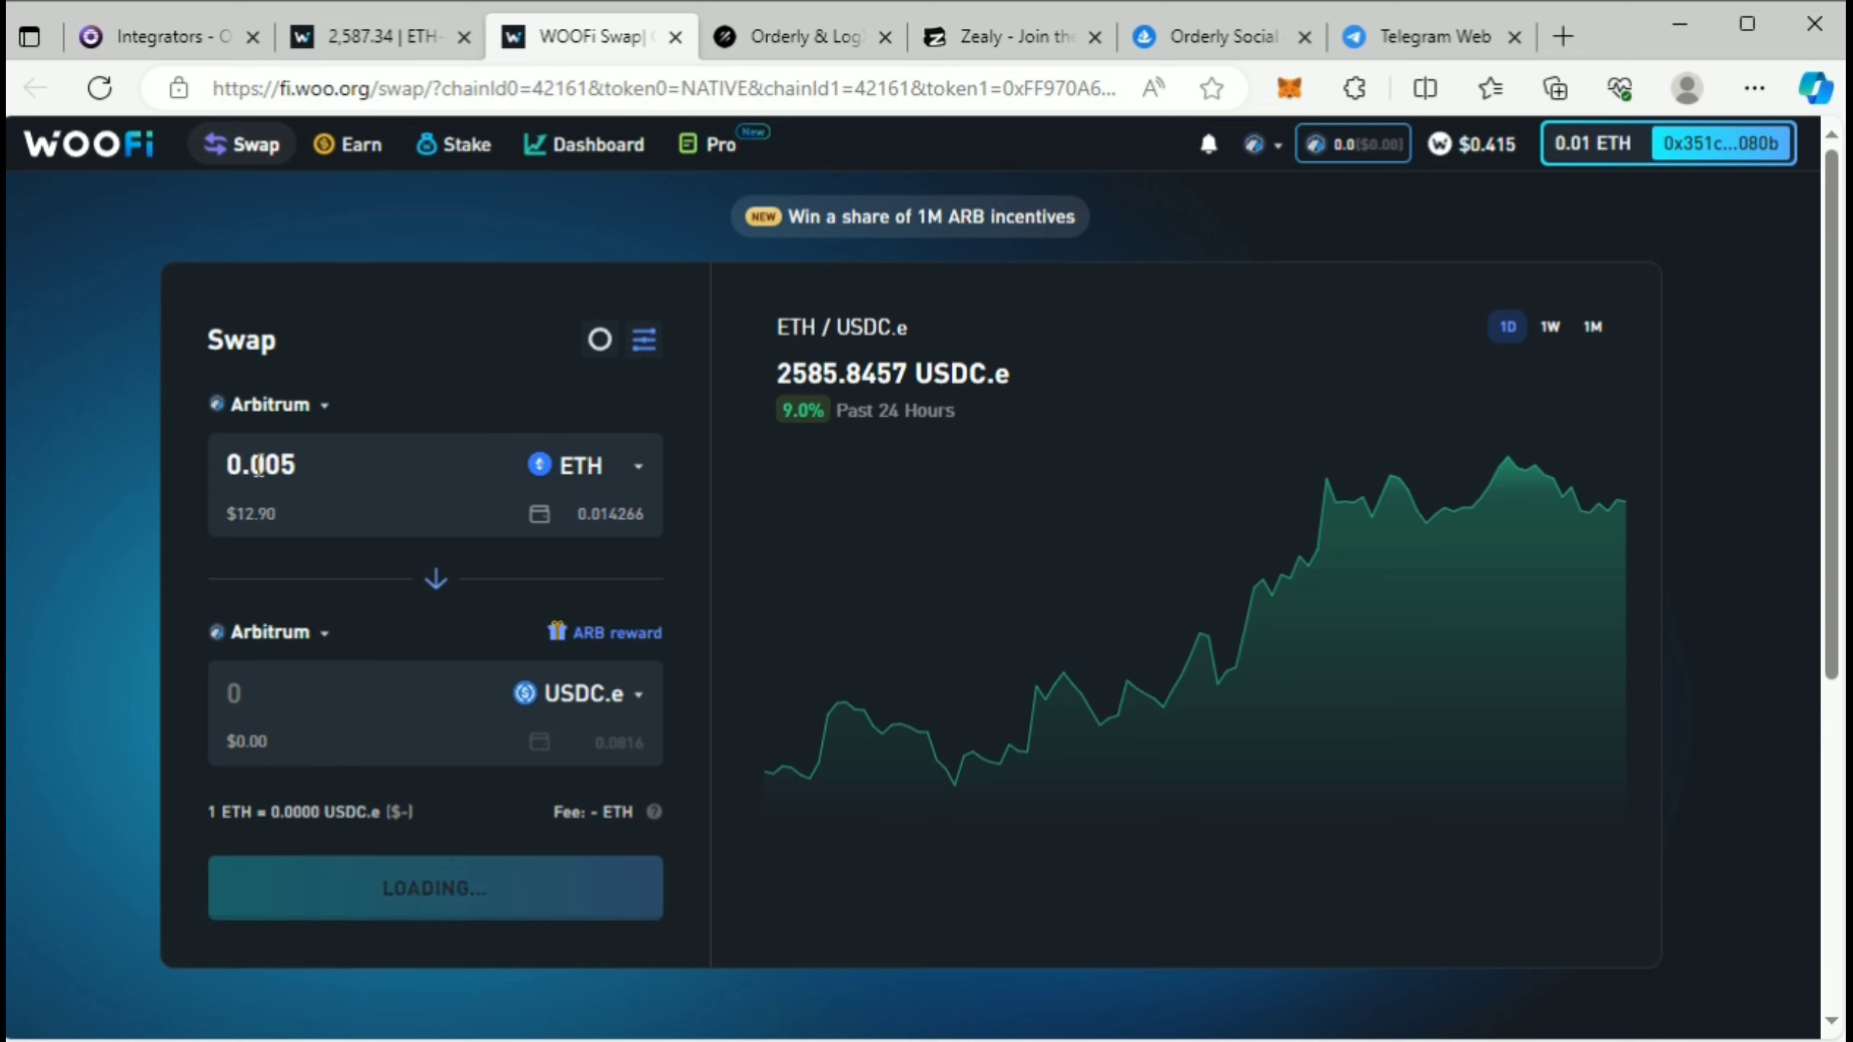
key("BackSpace")
type("8")
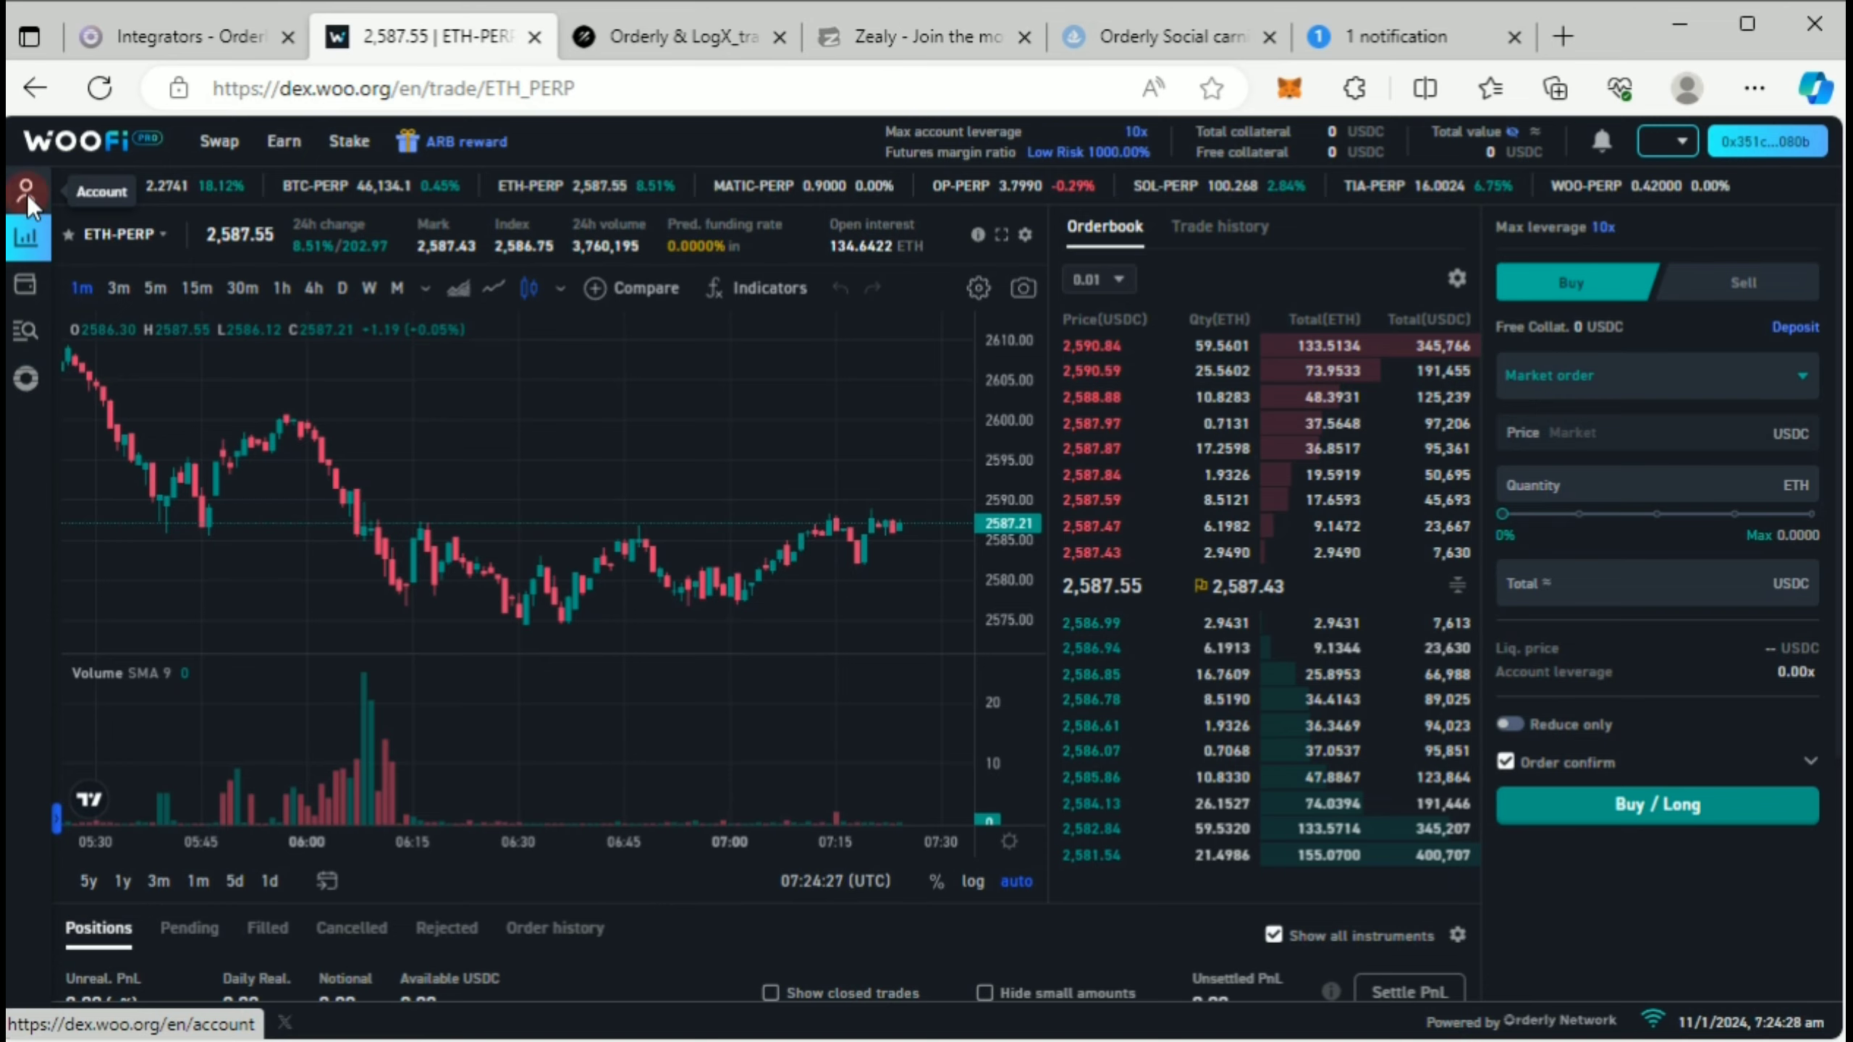
Step: Start a deposit from the WOOFi Pro wallet page and choose USDC.e on Arbitrum as the deposit token
left_click(26, 194)
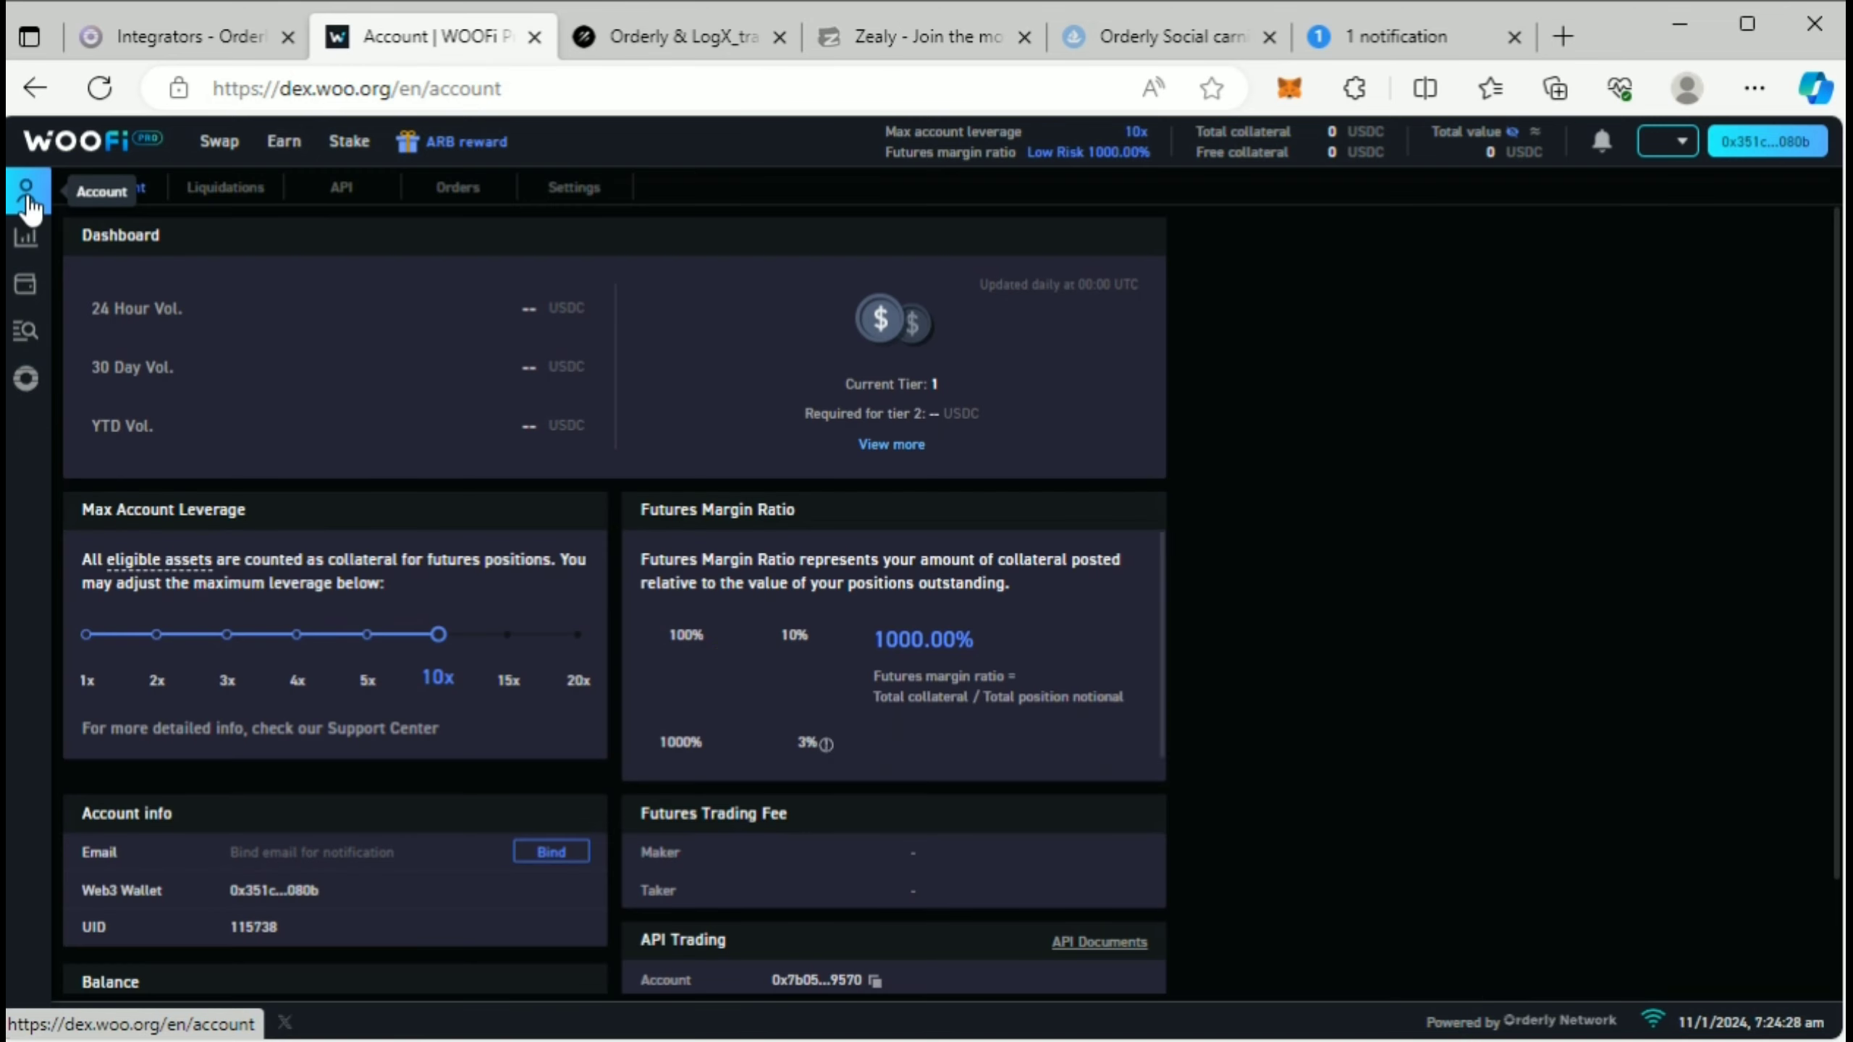
left_click(32, 285)
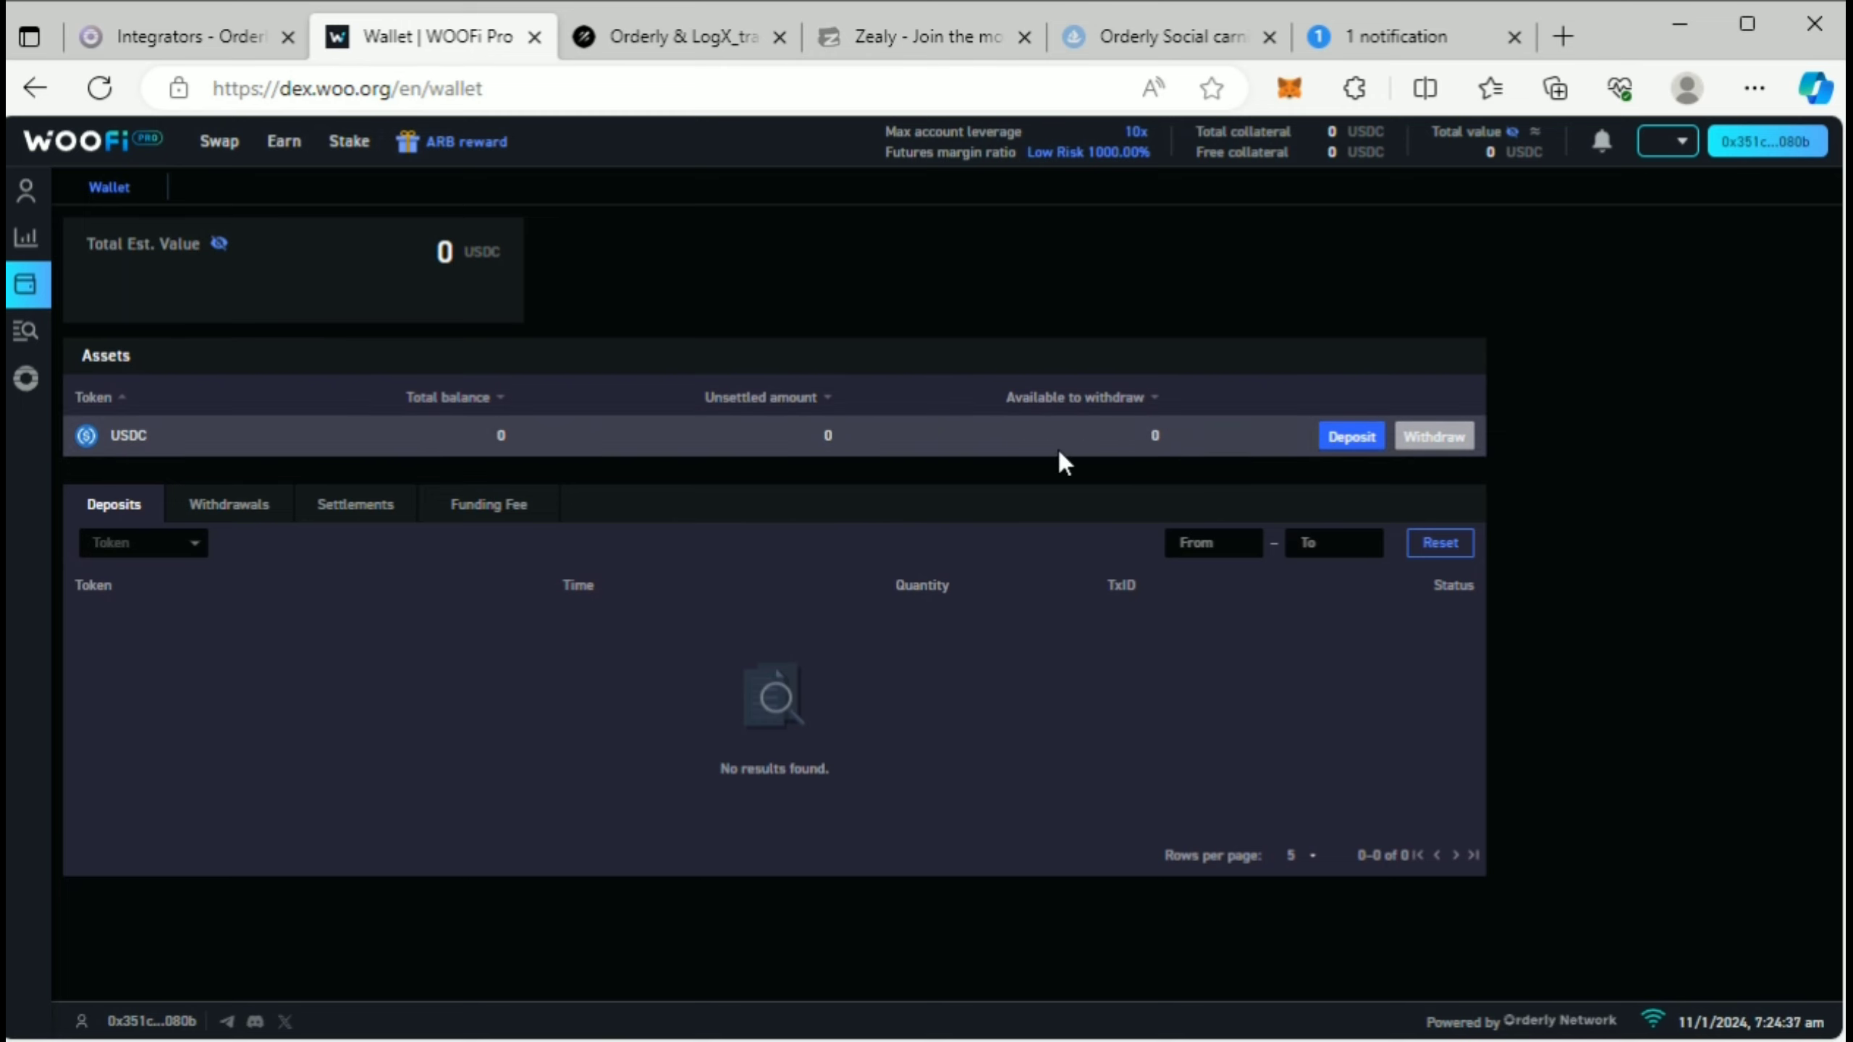
left_click(1346, 438)
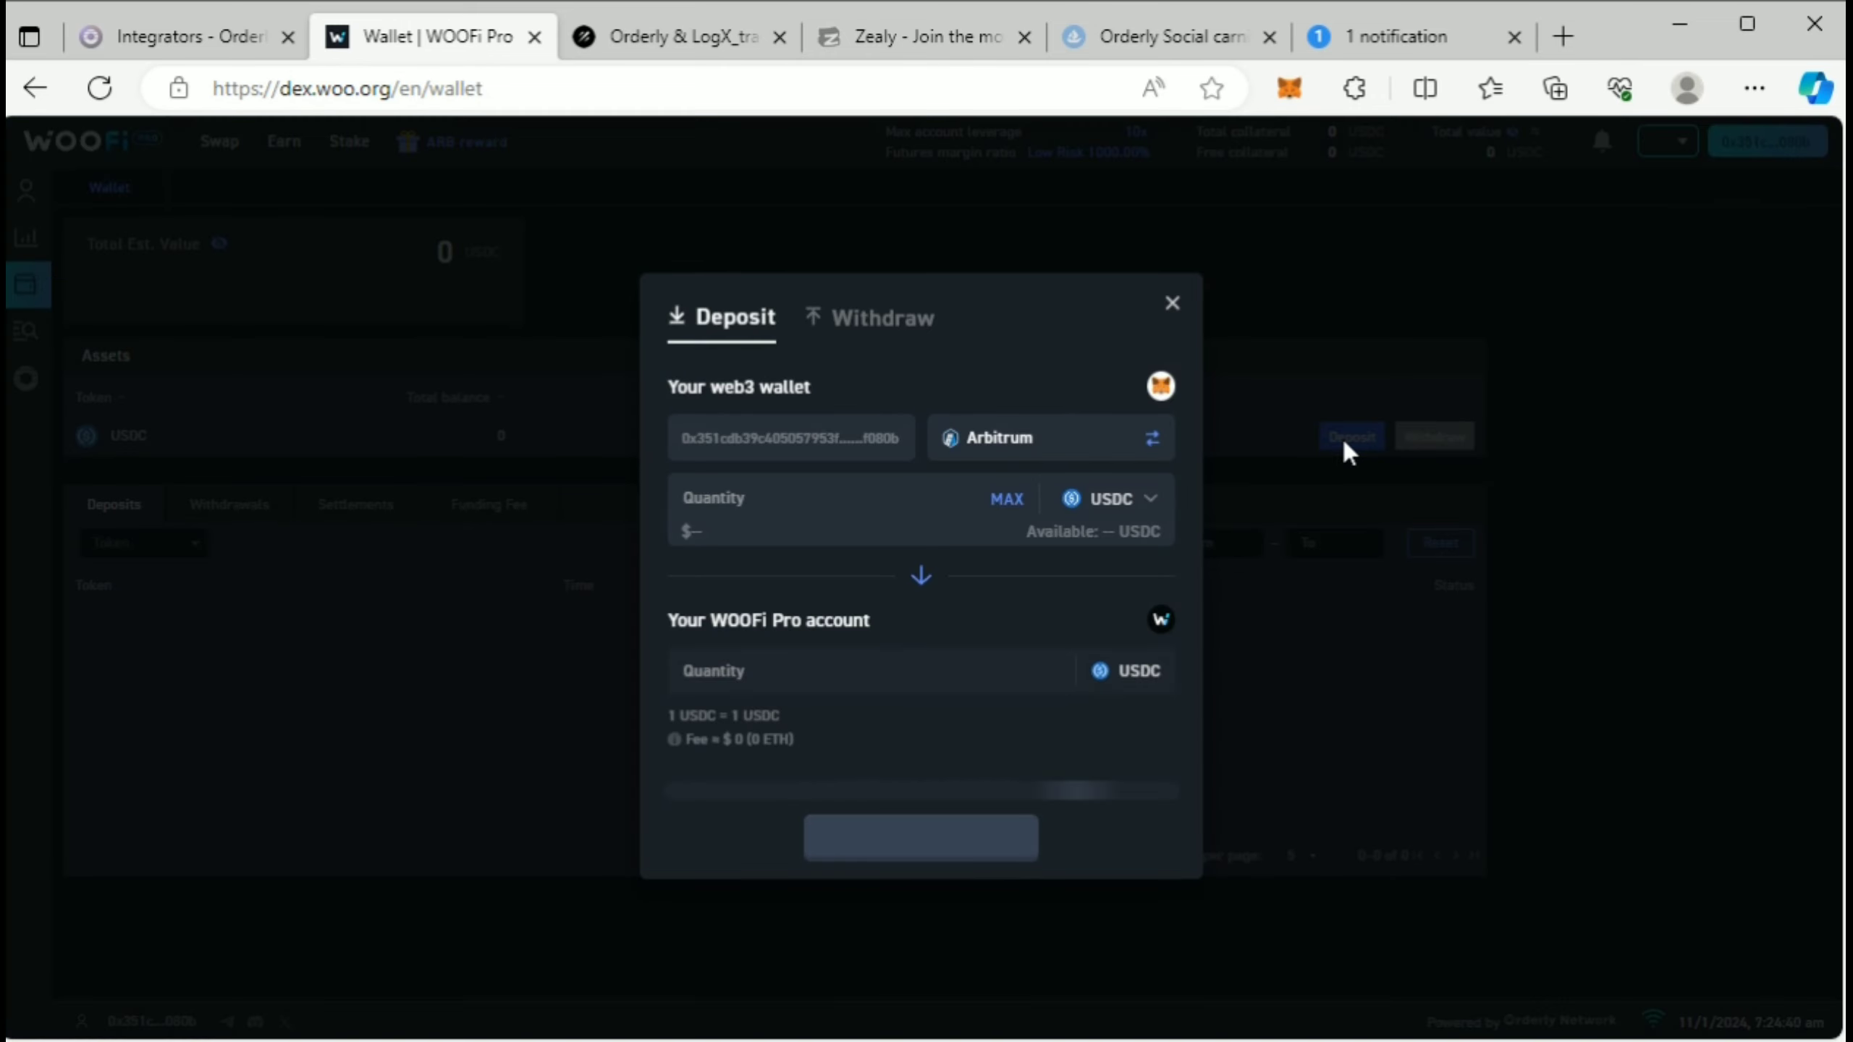
left_click(1147, 502)
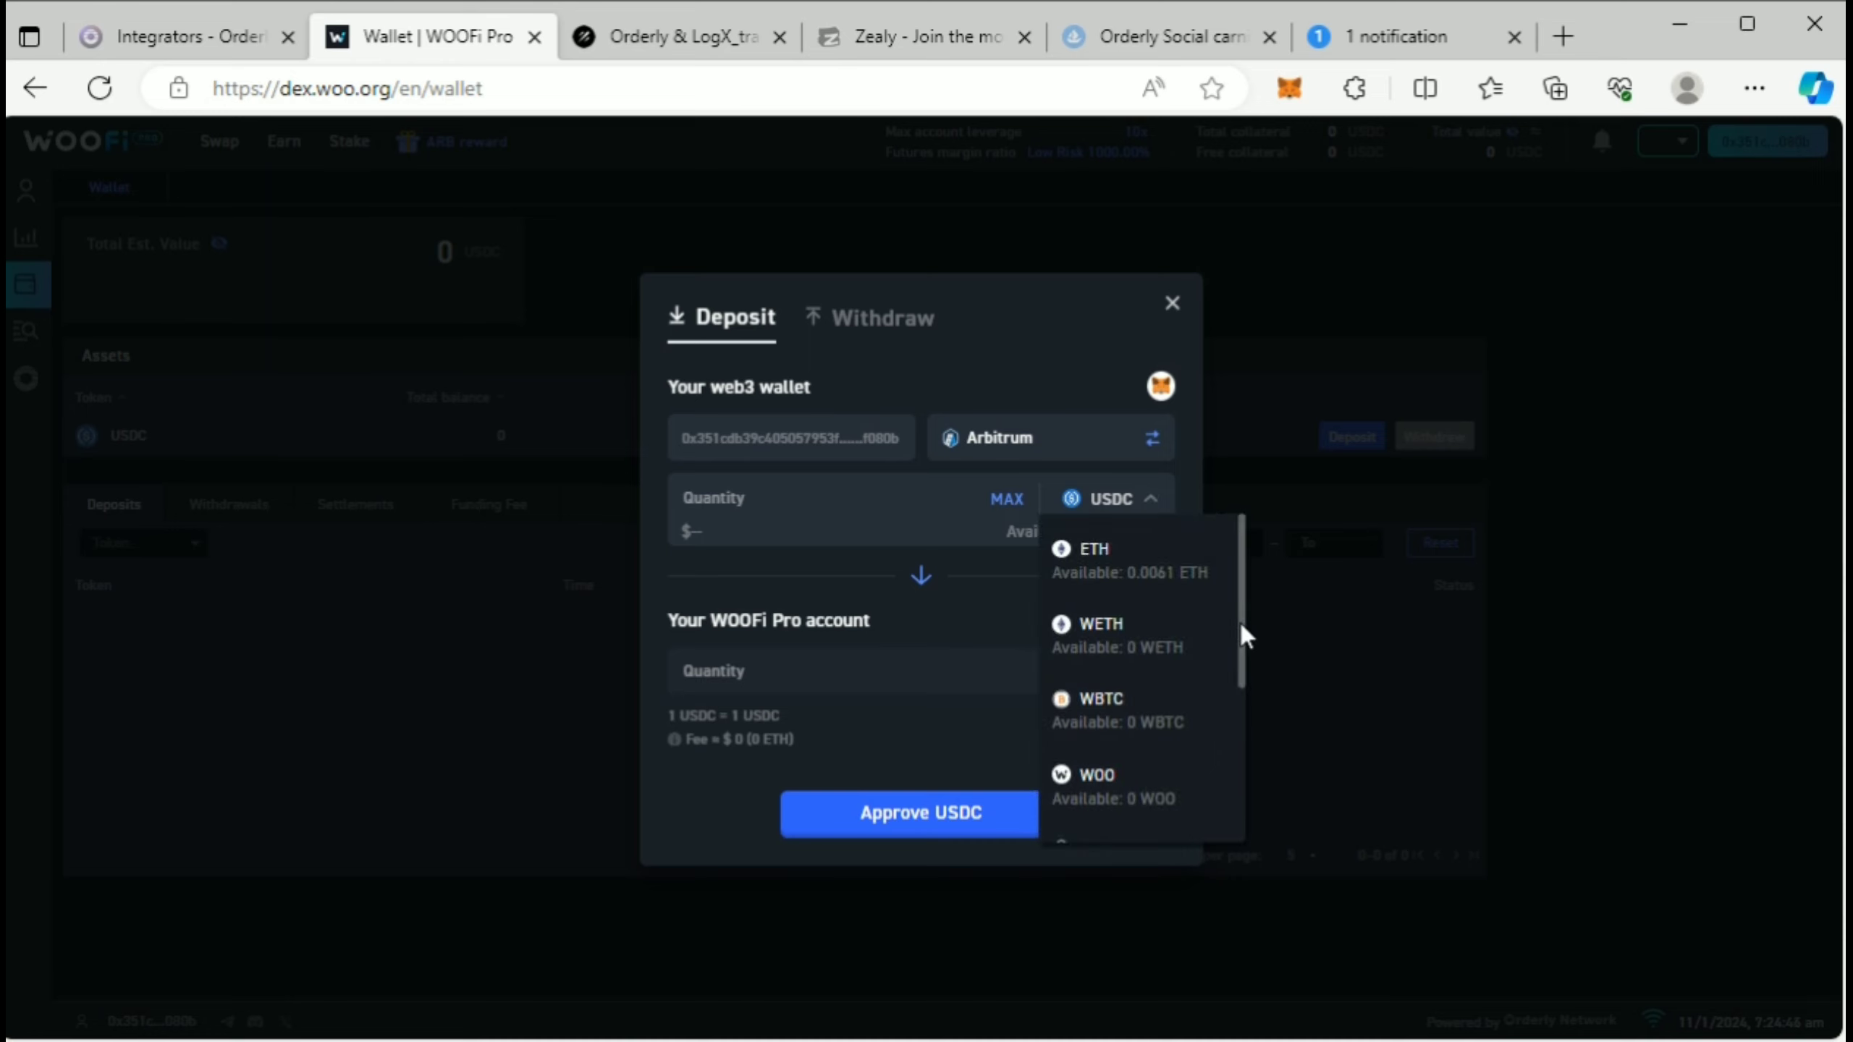
left_click_drag(1239, 624, 1216, 790)
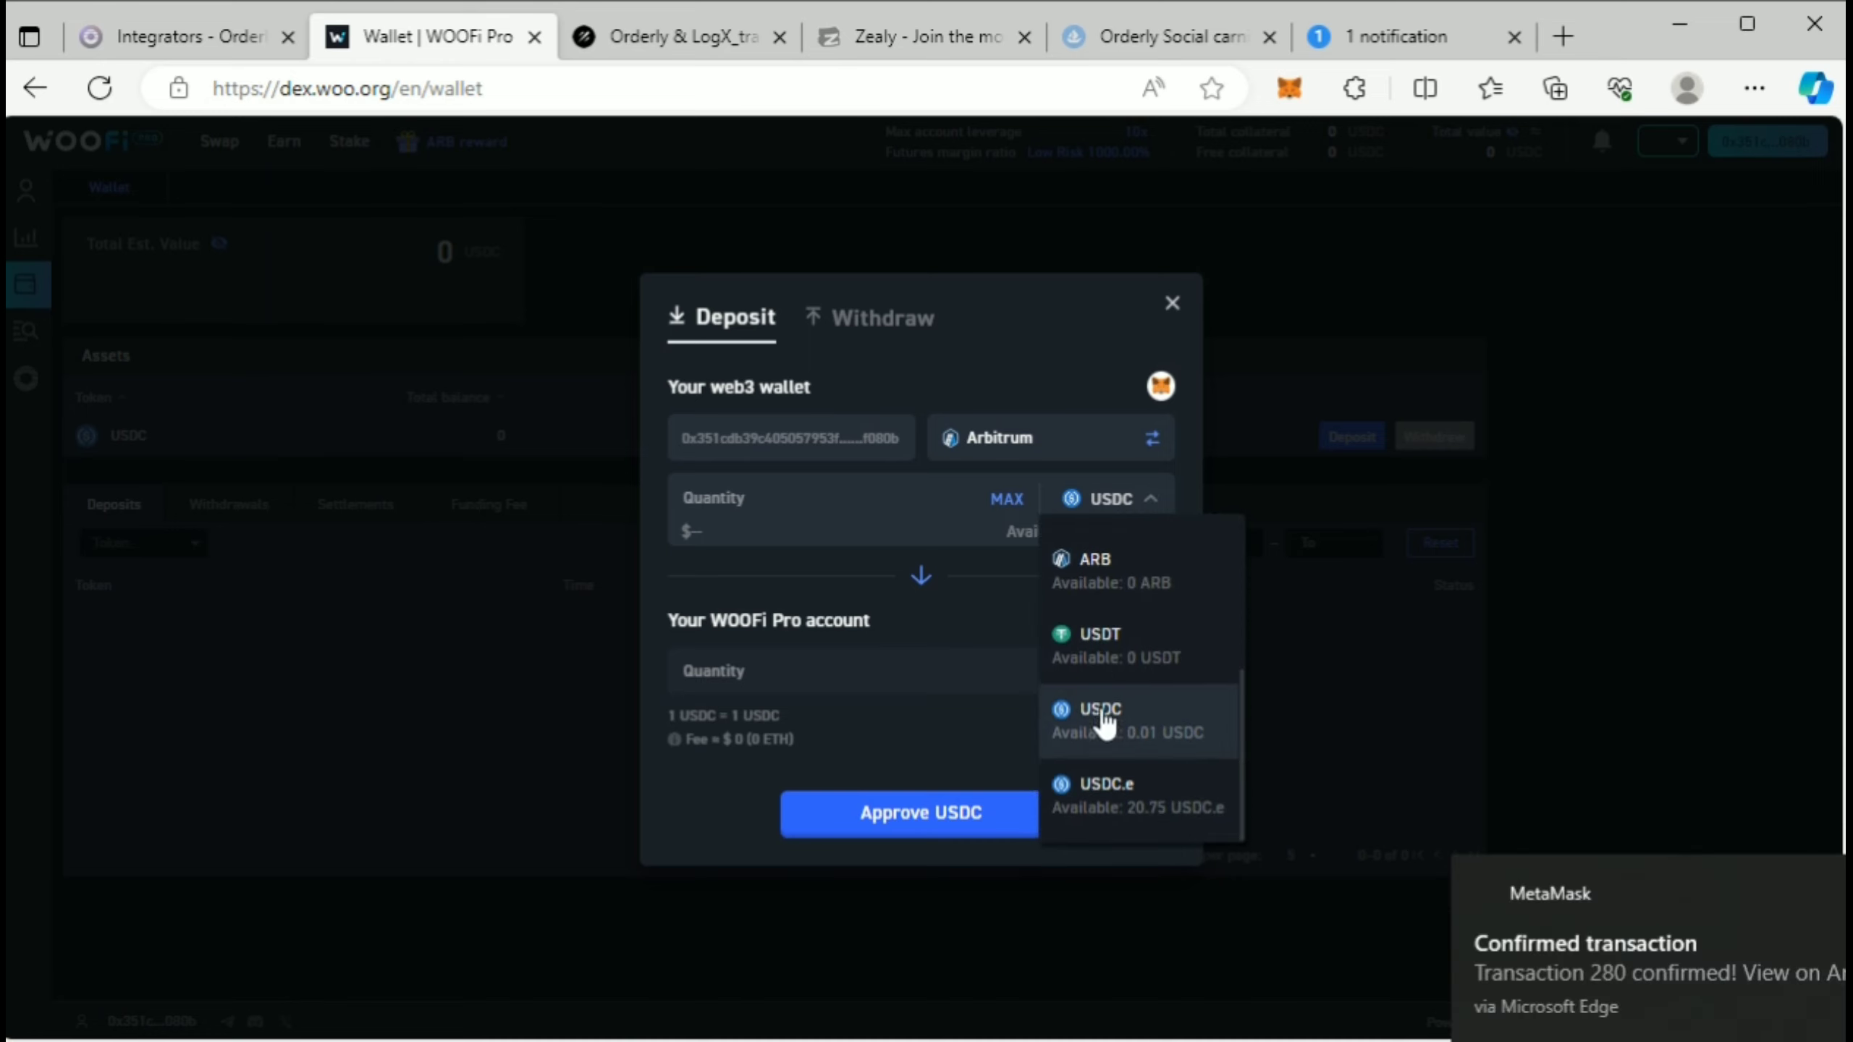
left_click(1177, 808)
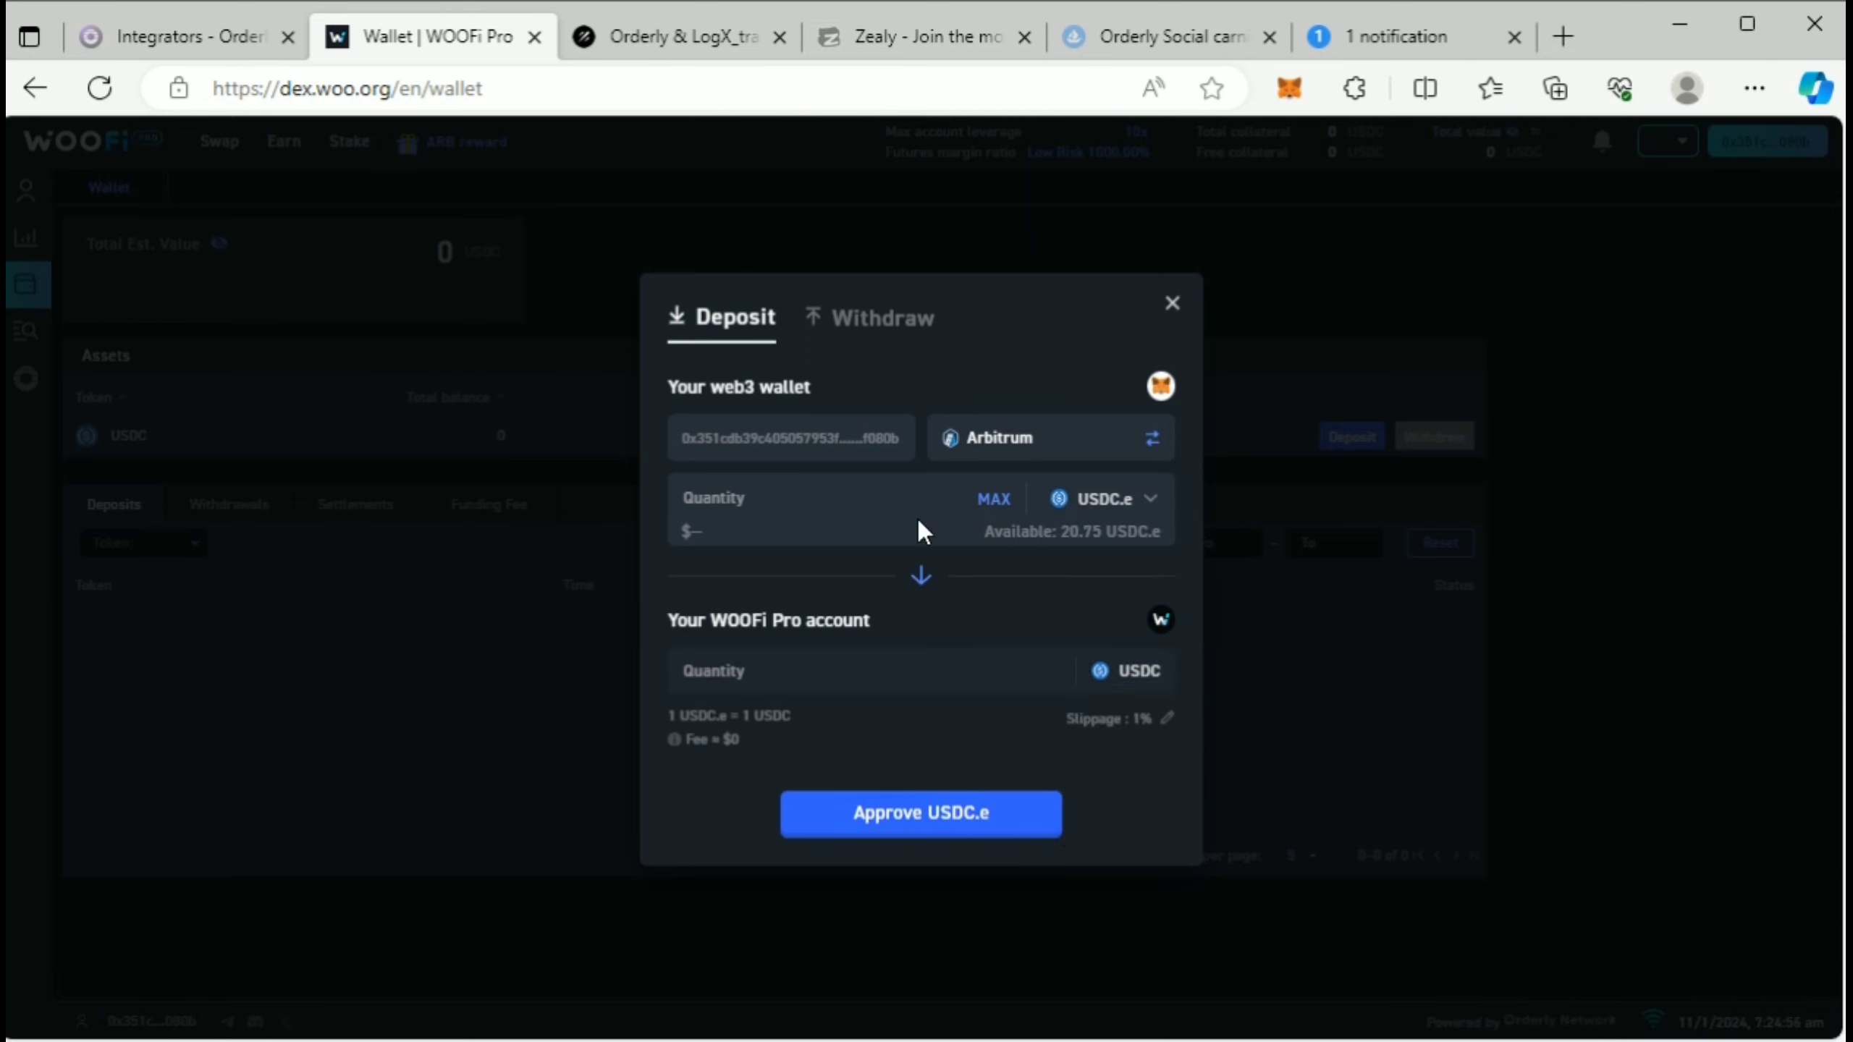
Step: Set the deposit quantity to 20.7 USDC.e and approve the token in the wallet with a spending cap of 20.75717
left_click(994, 499)
key("BackSpace")
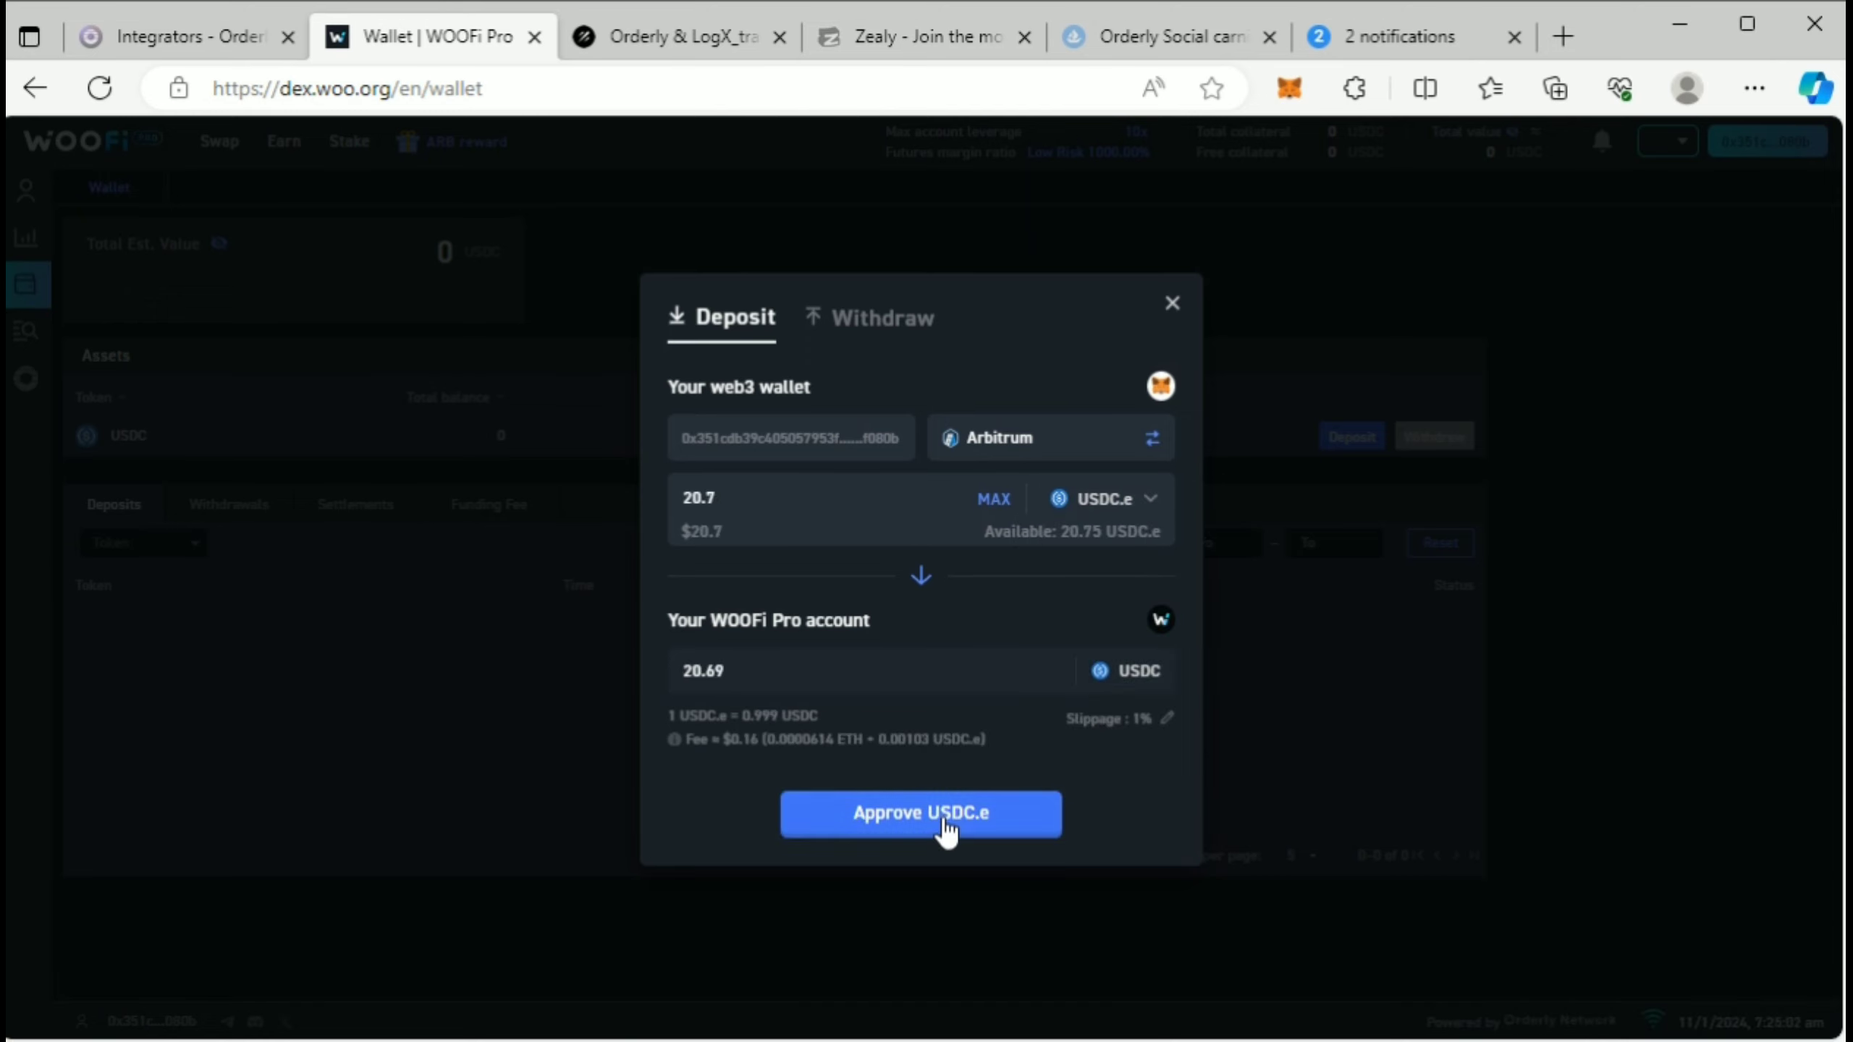
left_click(943, 817)
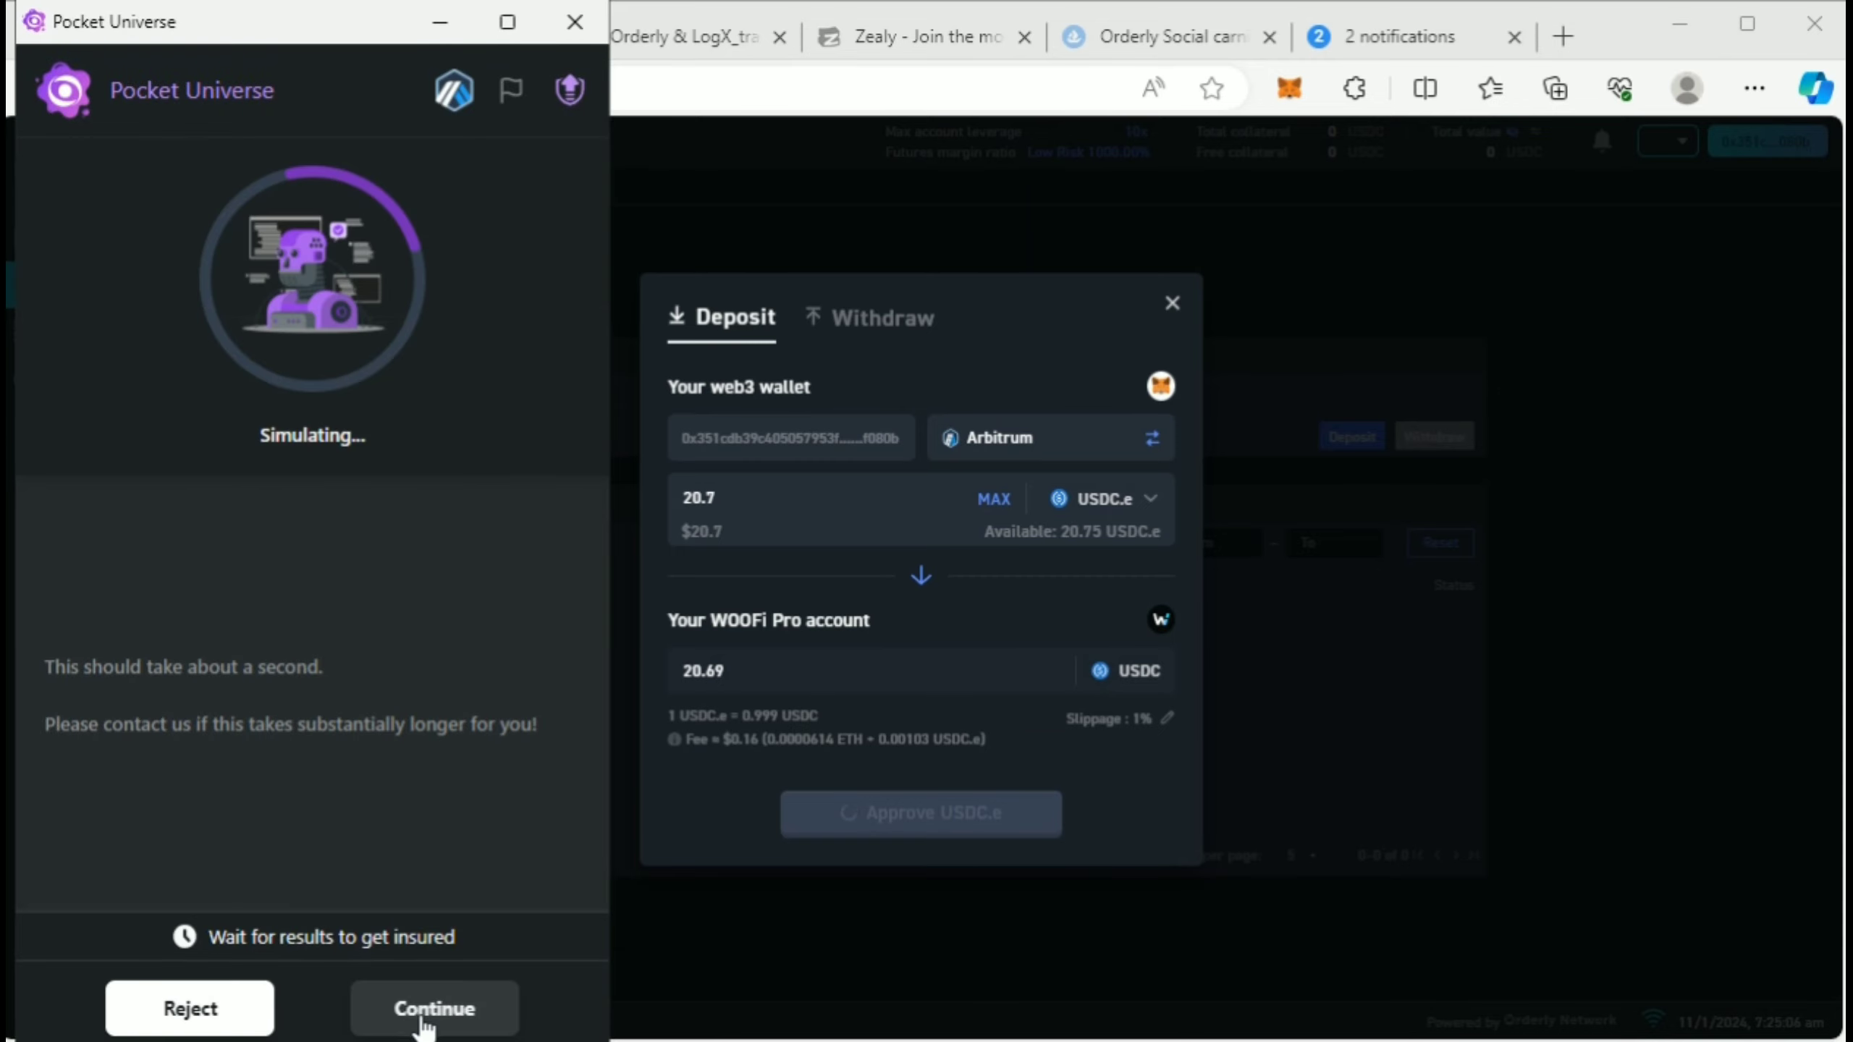
left_click(430, 1008)
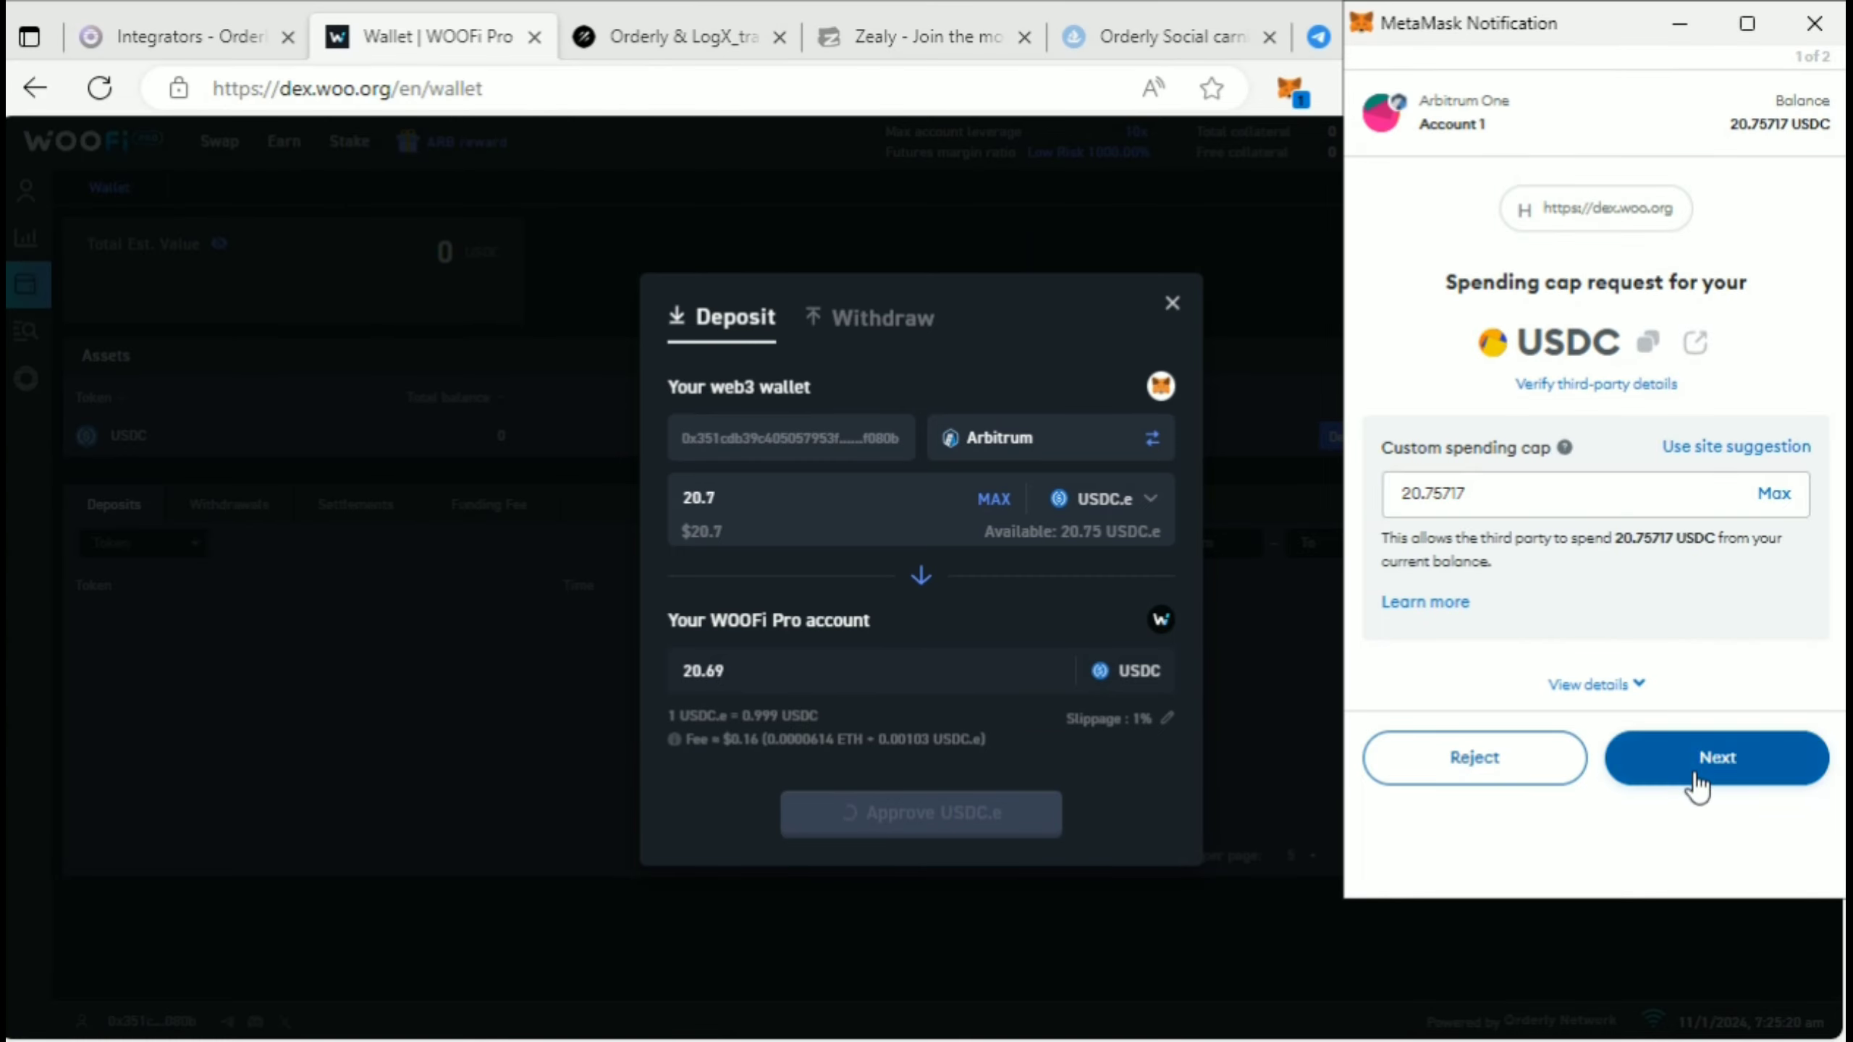
left_click(1720, 751)
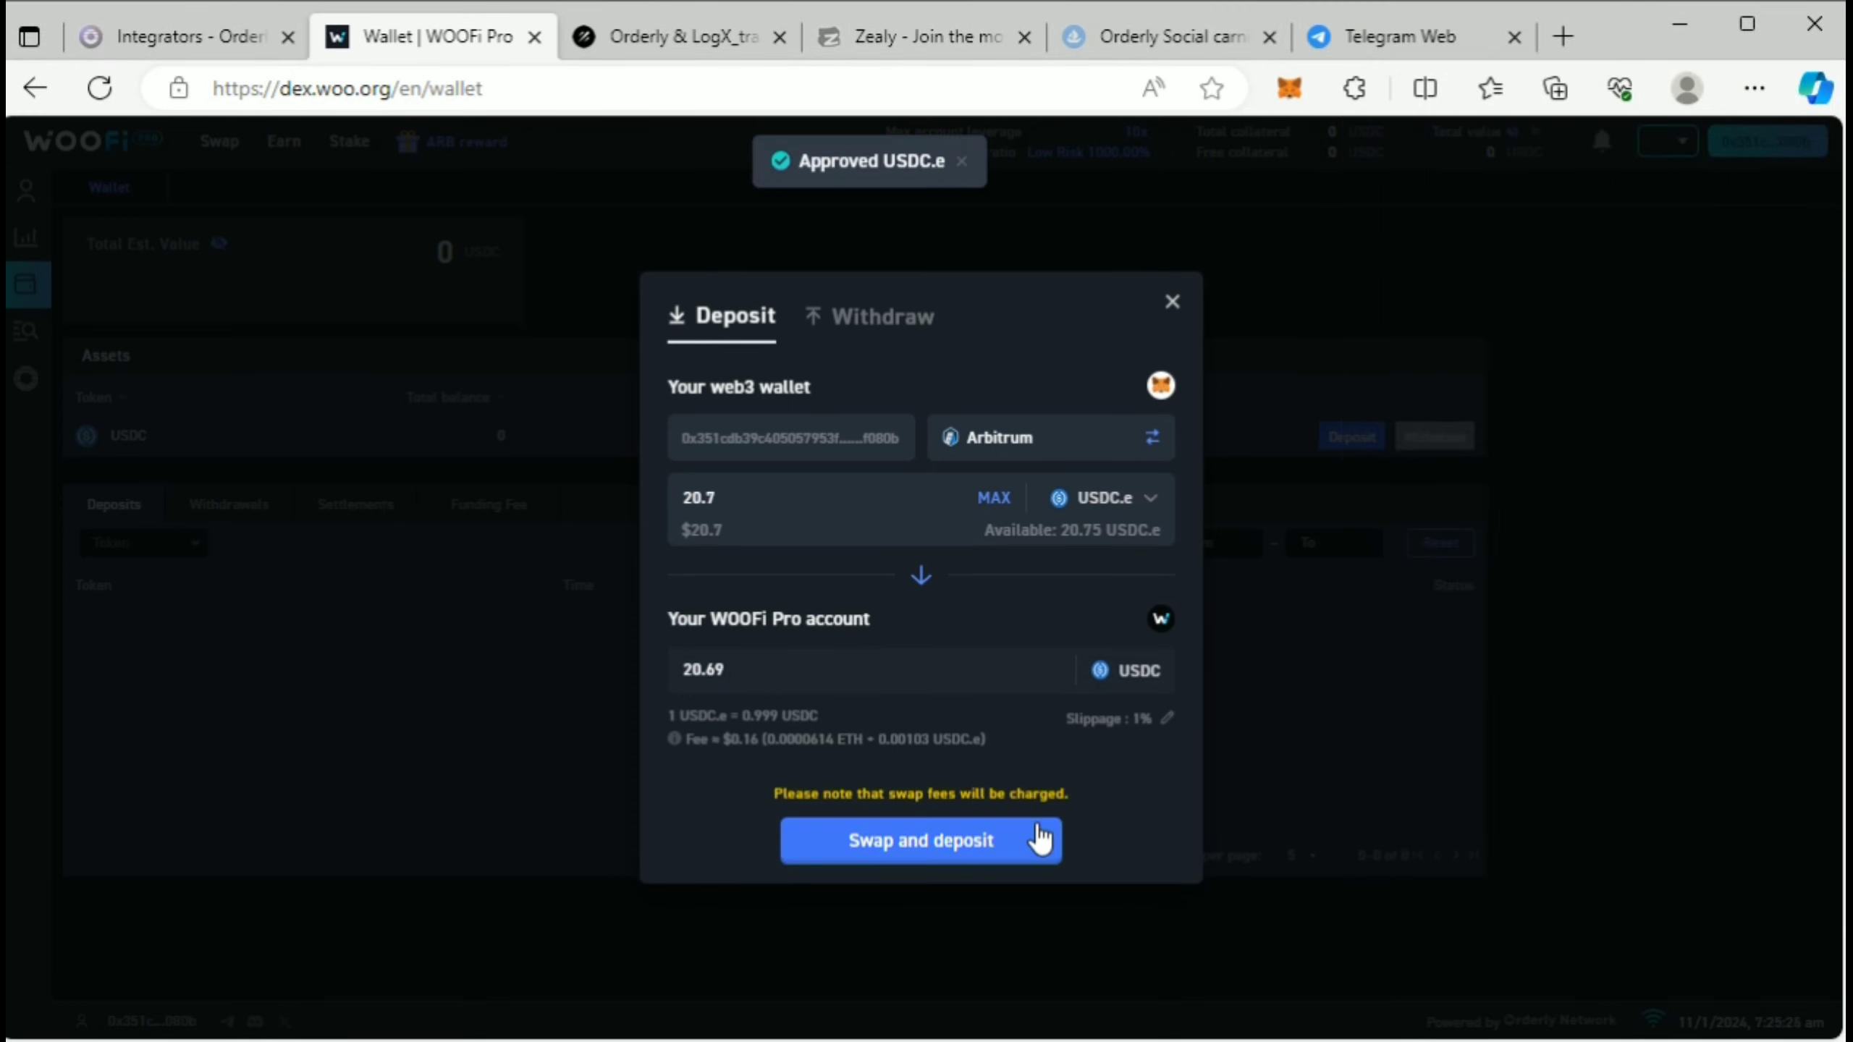
Step: Swap and deposit the 20.7 USDC.e into the WOOFi Pro account and confirm the transaction in MetaMask
left_click(990, 846)
left_click(956, 804)
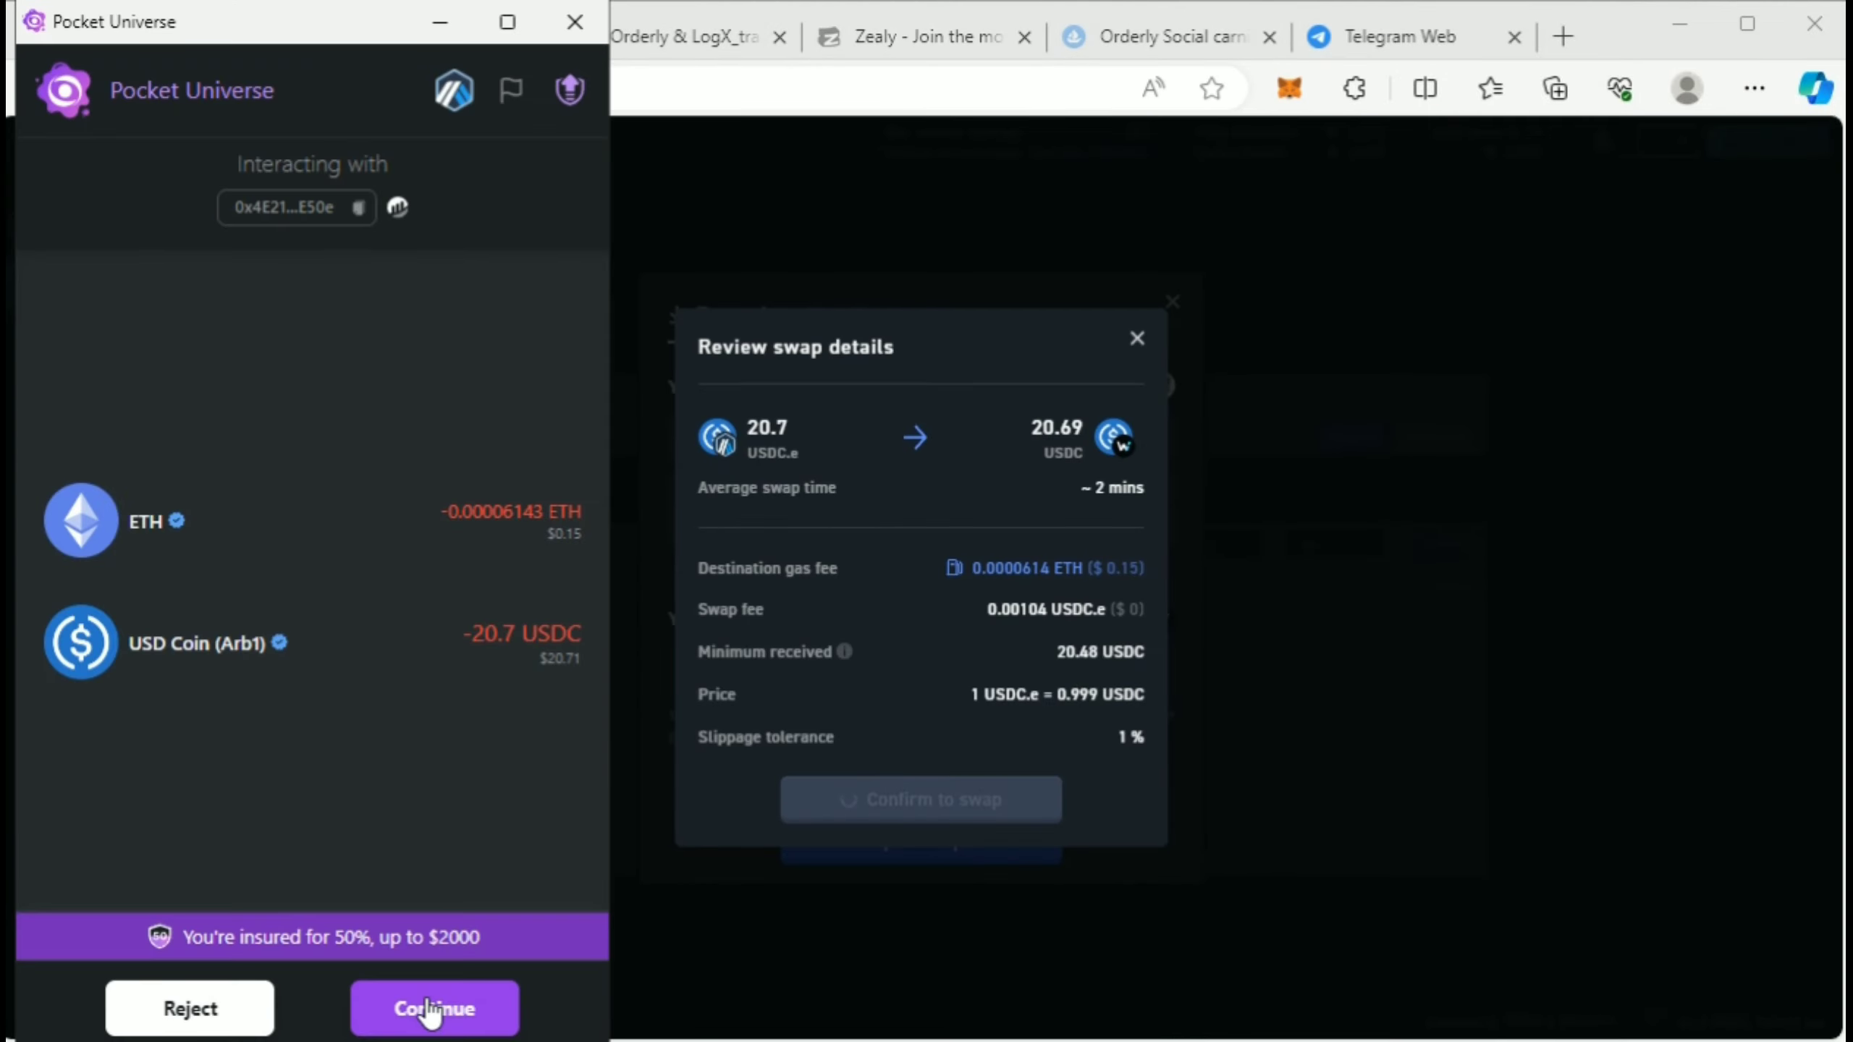
left_click(429, 1008)
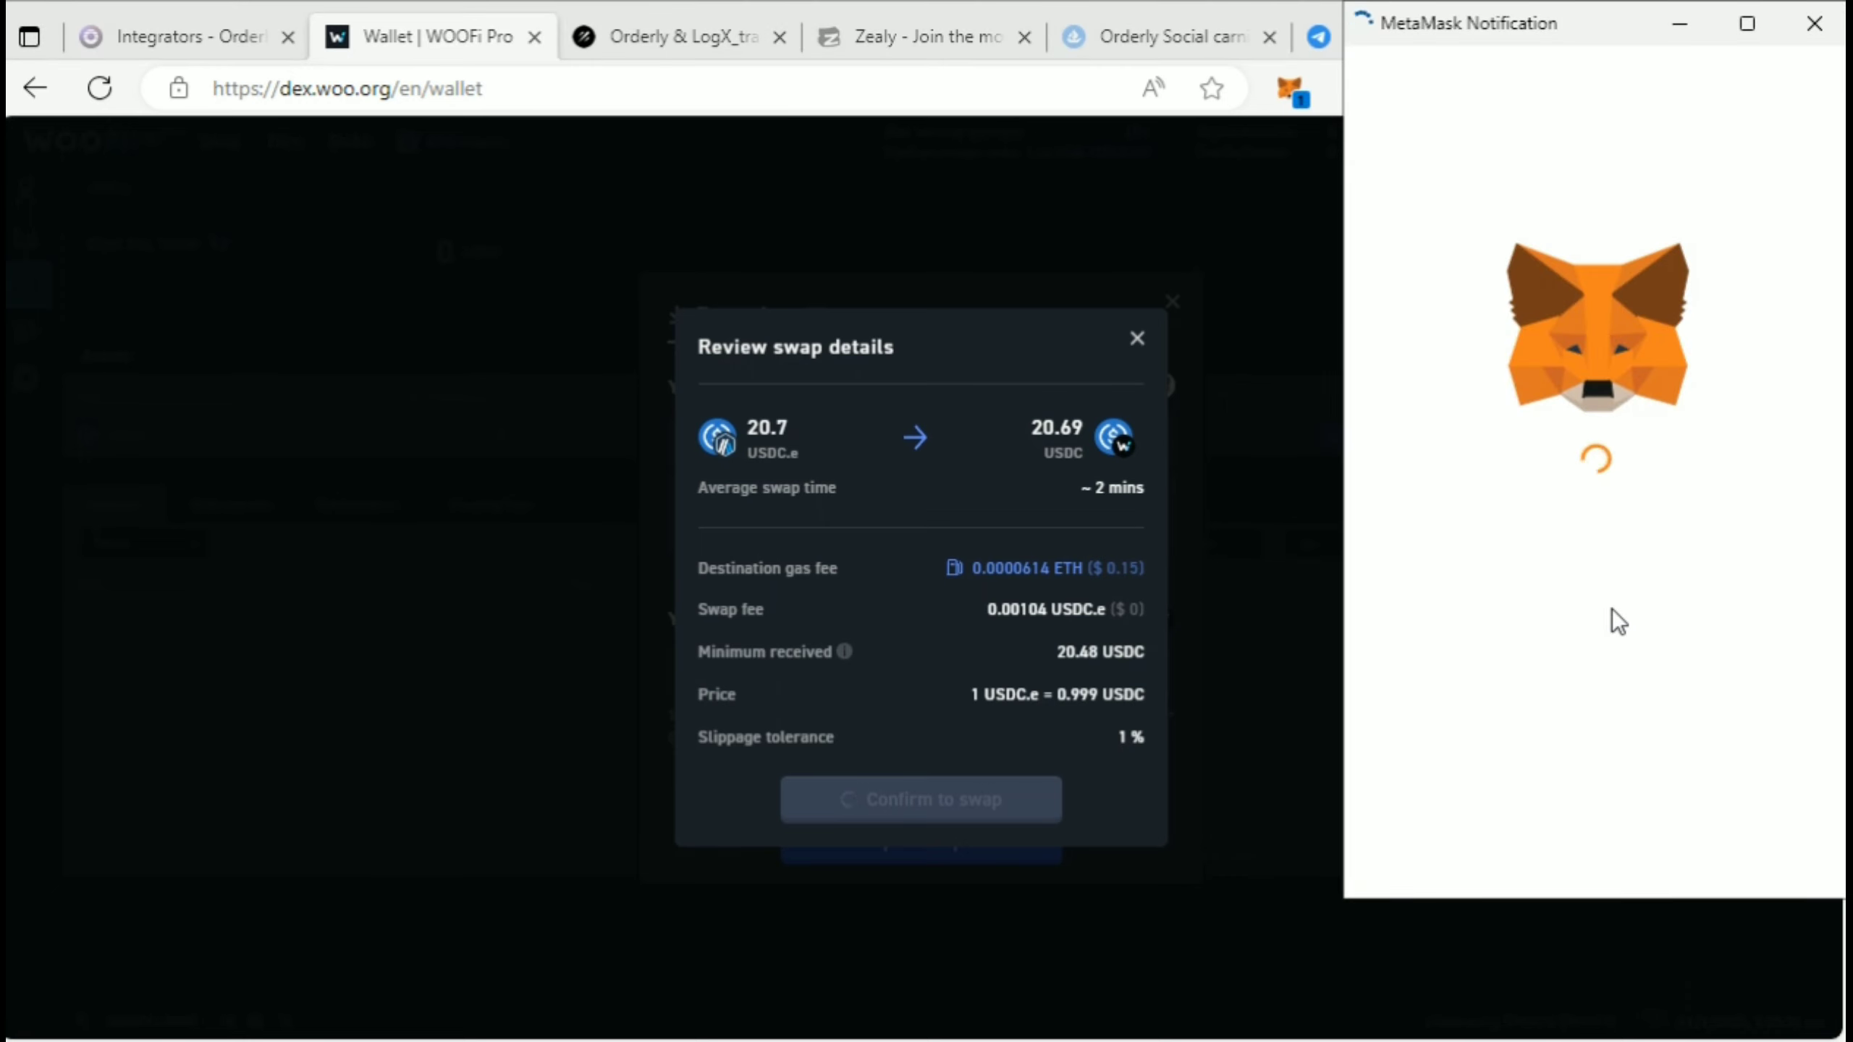
left_click(1691, 836)
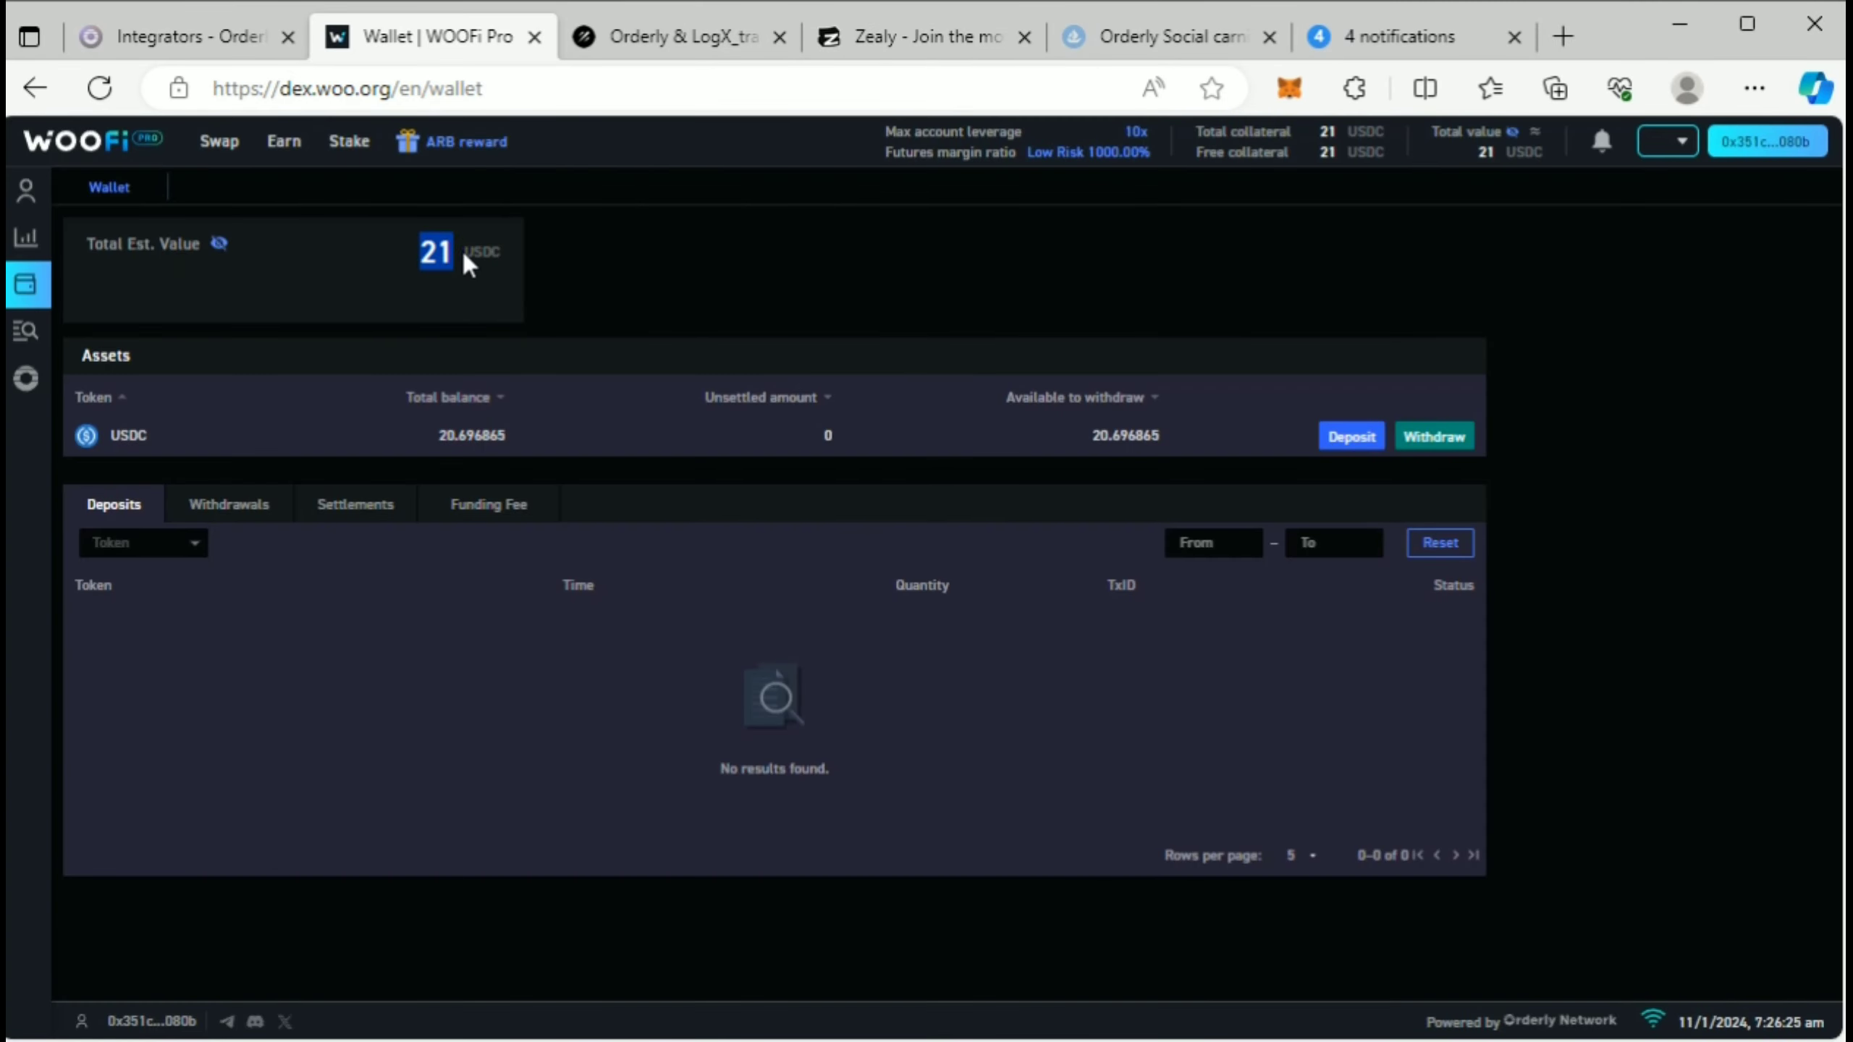
Step: Open the trading page and select the ARB-PERP market
left_click(24, 245)
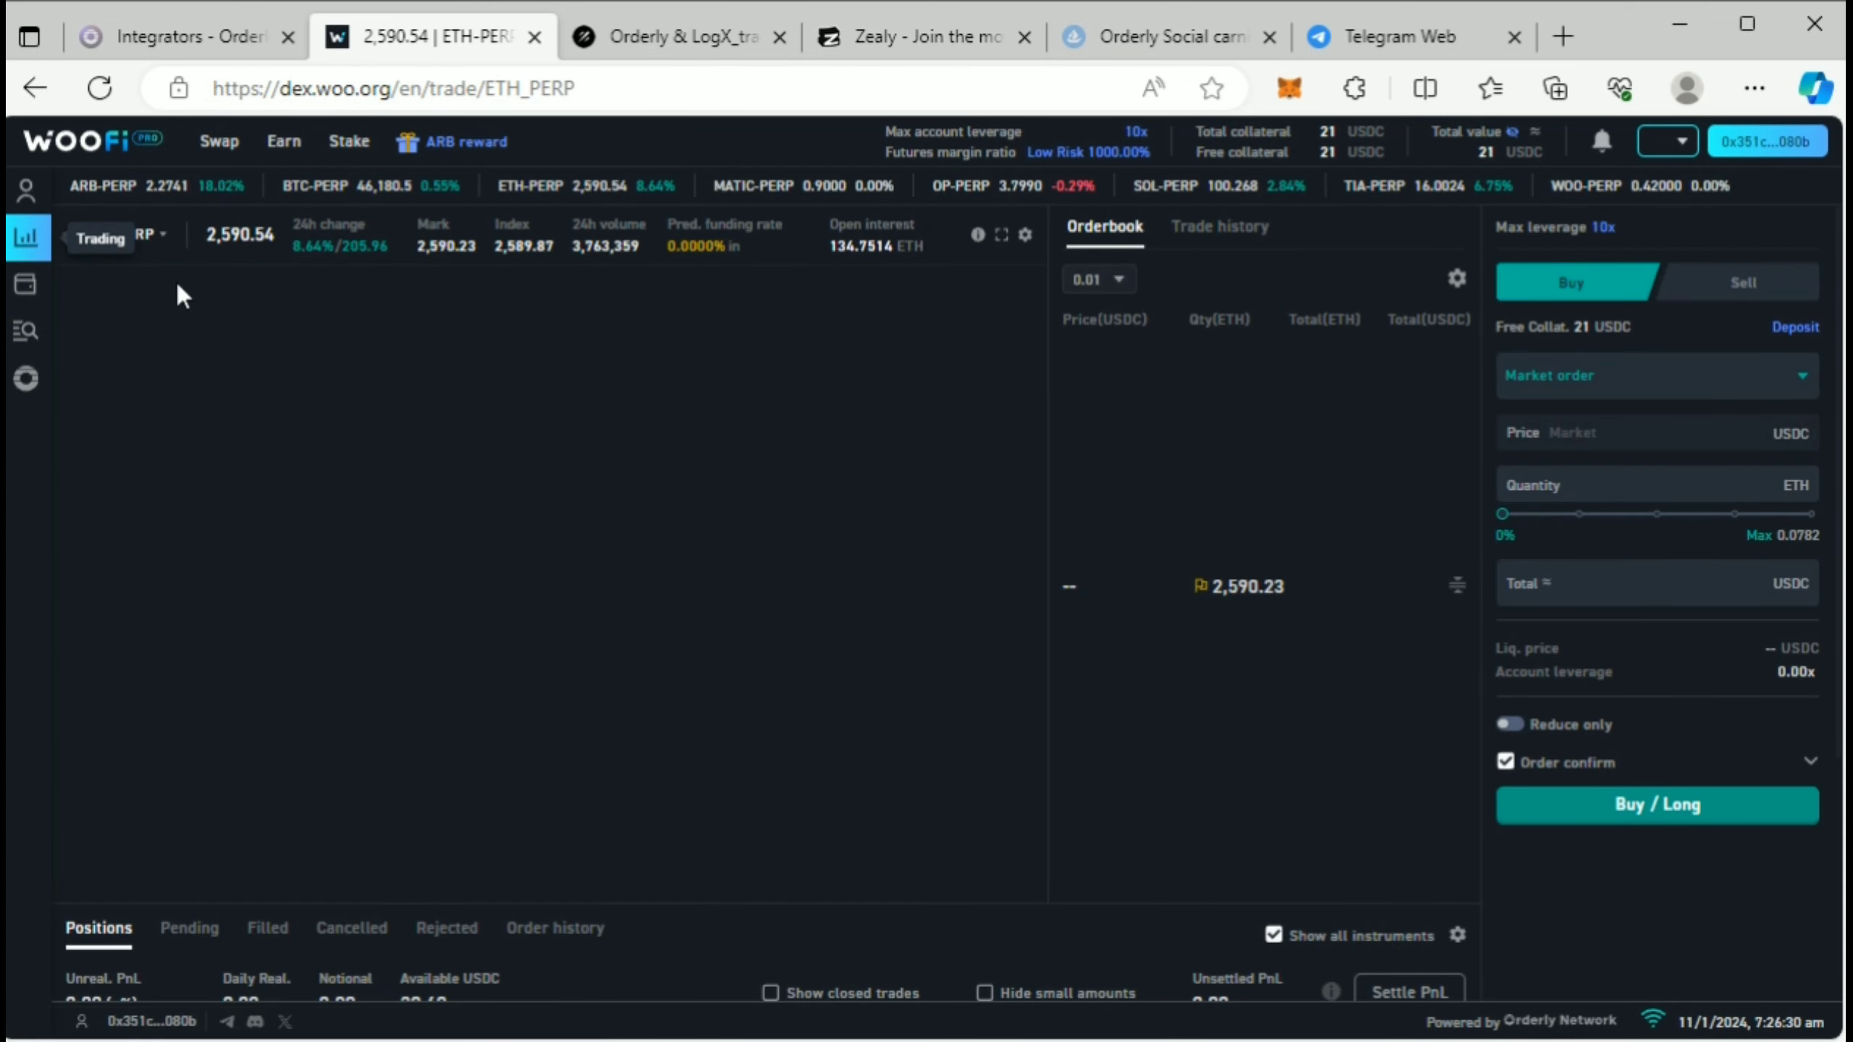
left_click(154, 241)
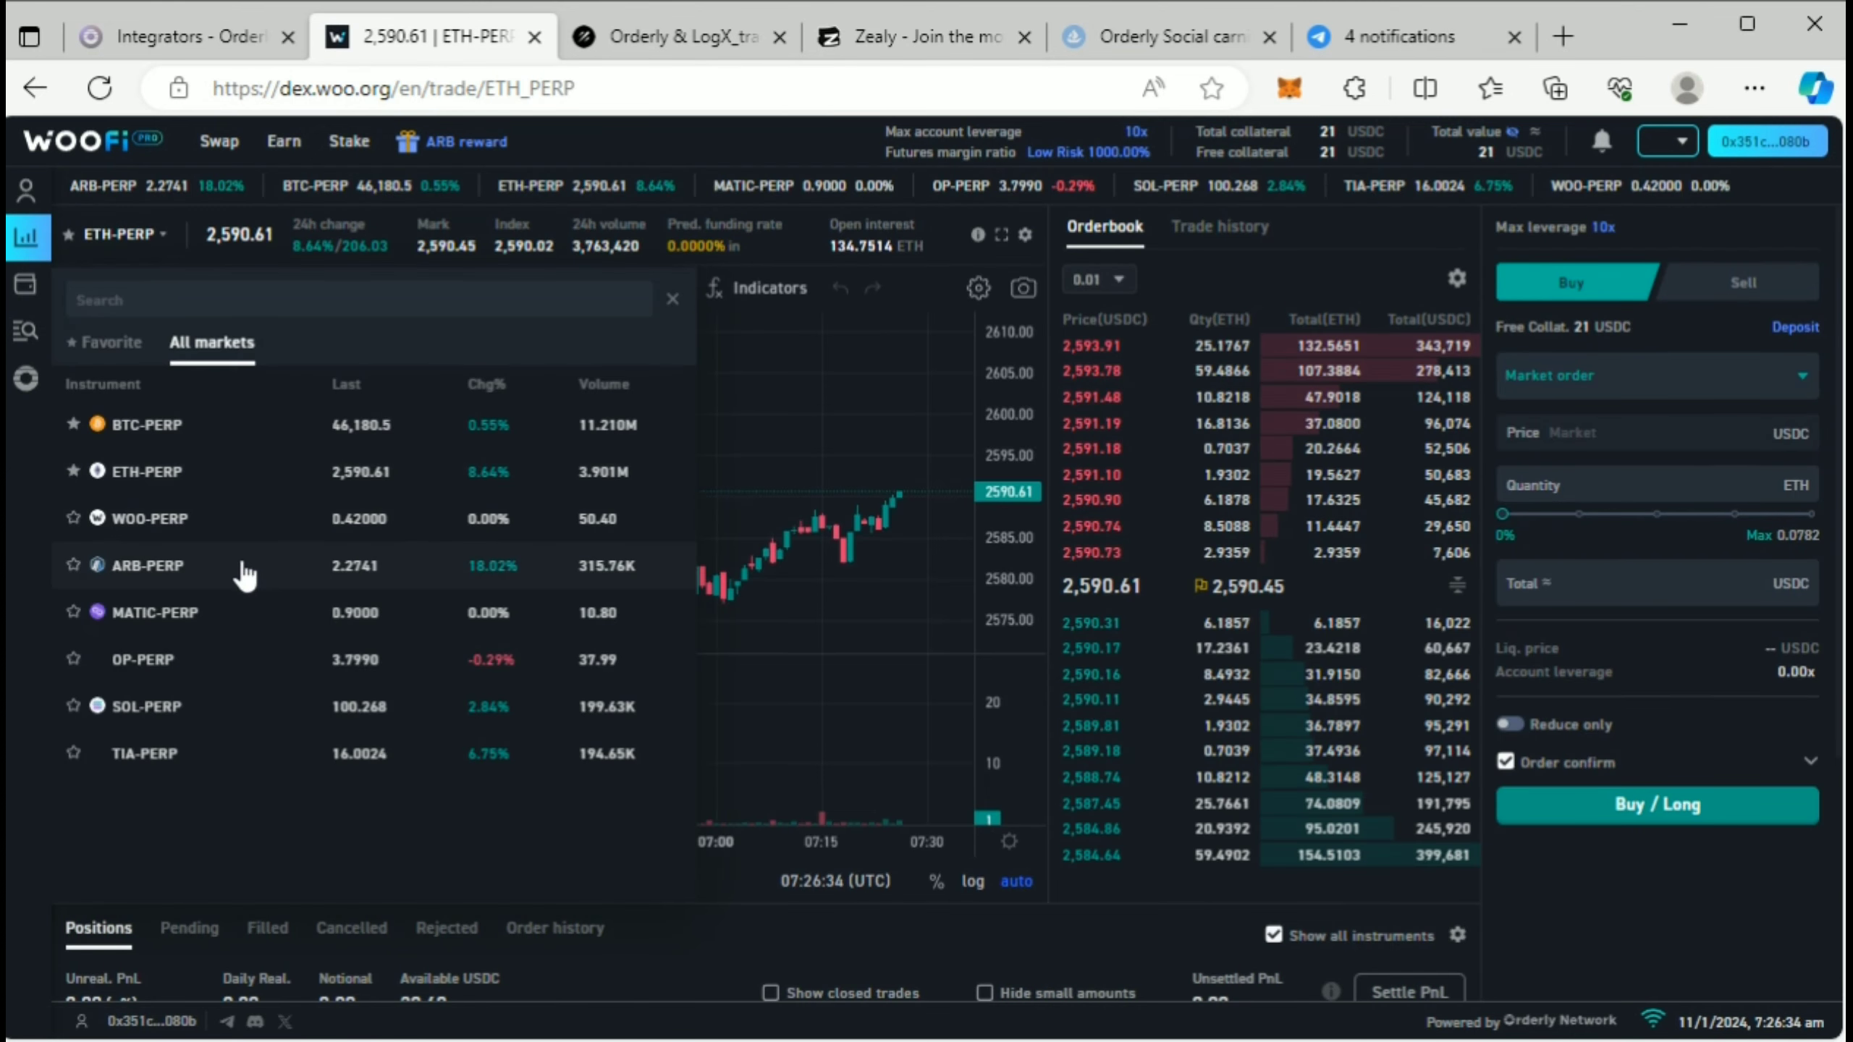
left_click(241, 566)
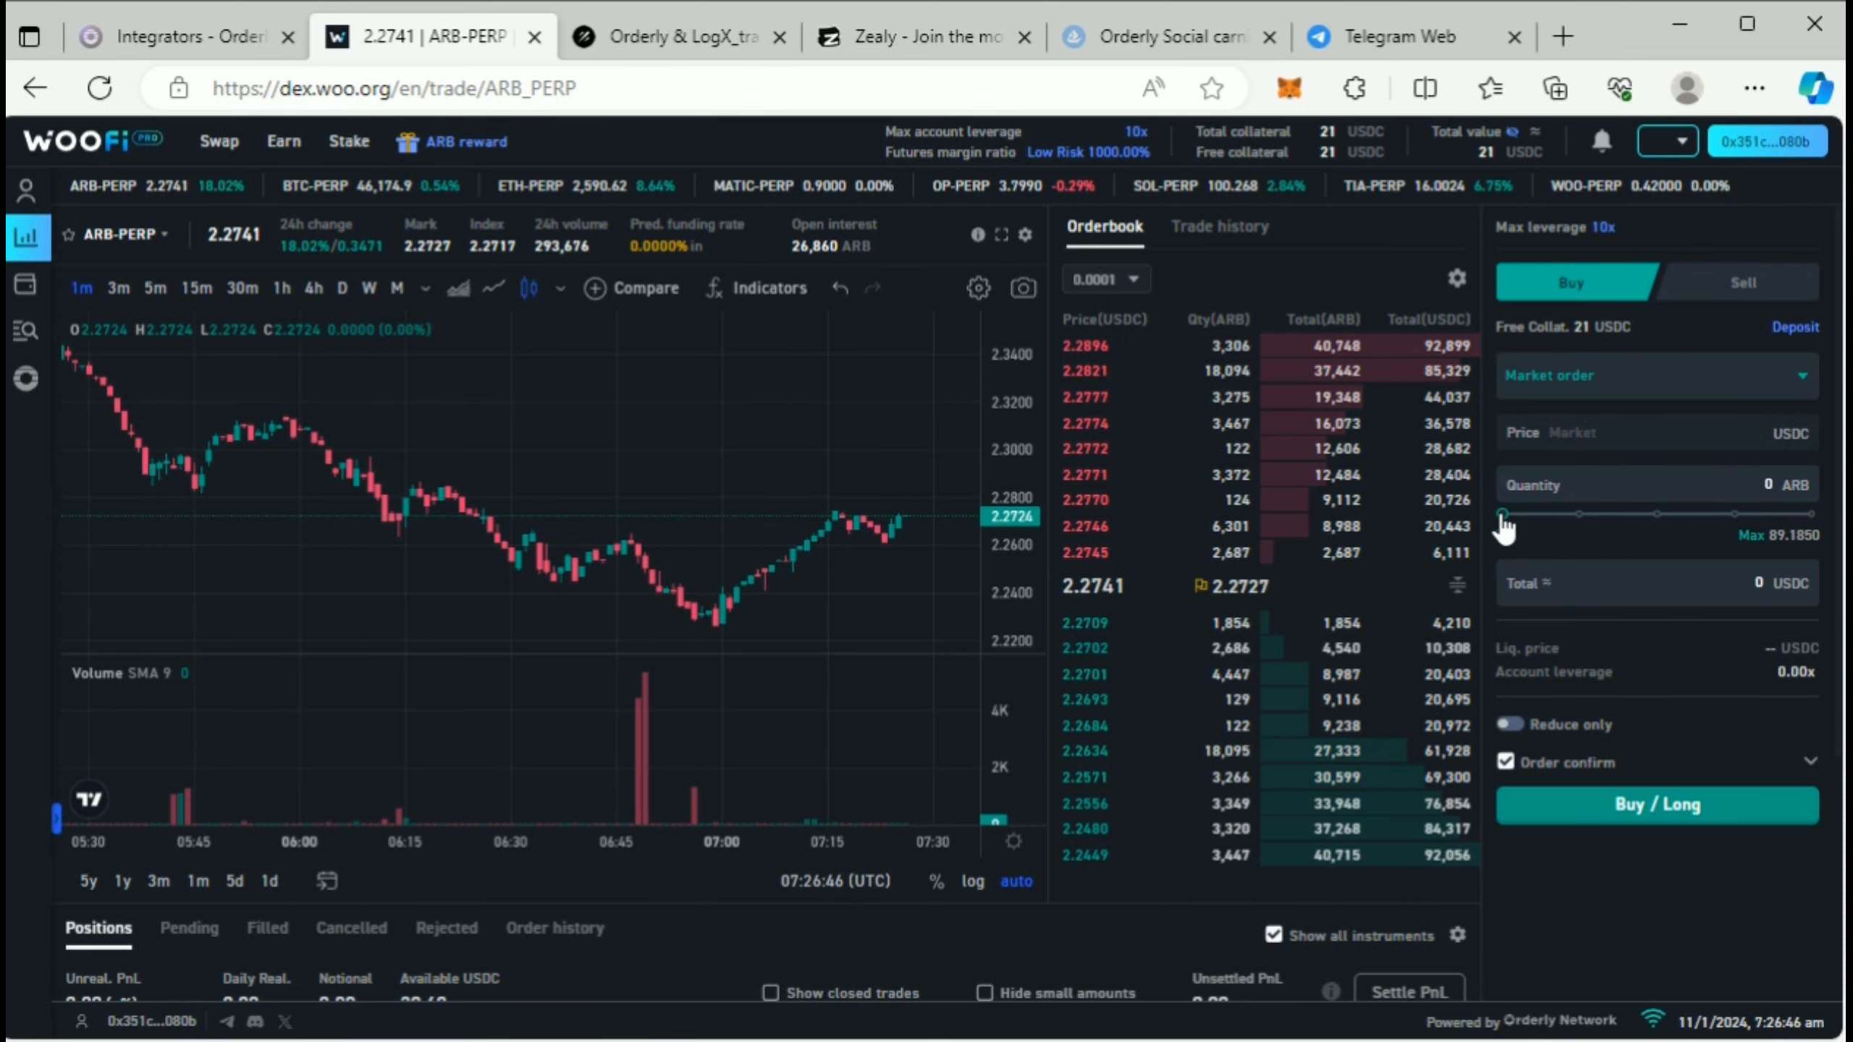
Step: Check the max leverage setting and set the ARB-PERP market buy quantity to 100%, 89 ARB
left_click_drag(1504, 515, 1821, 517)
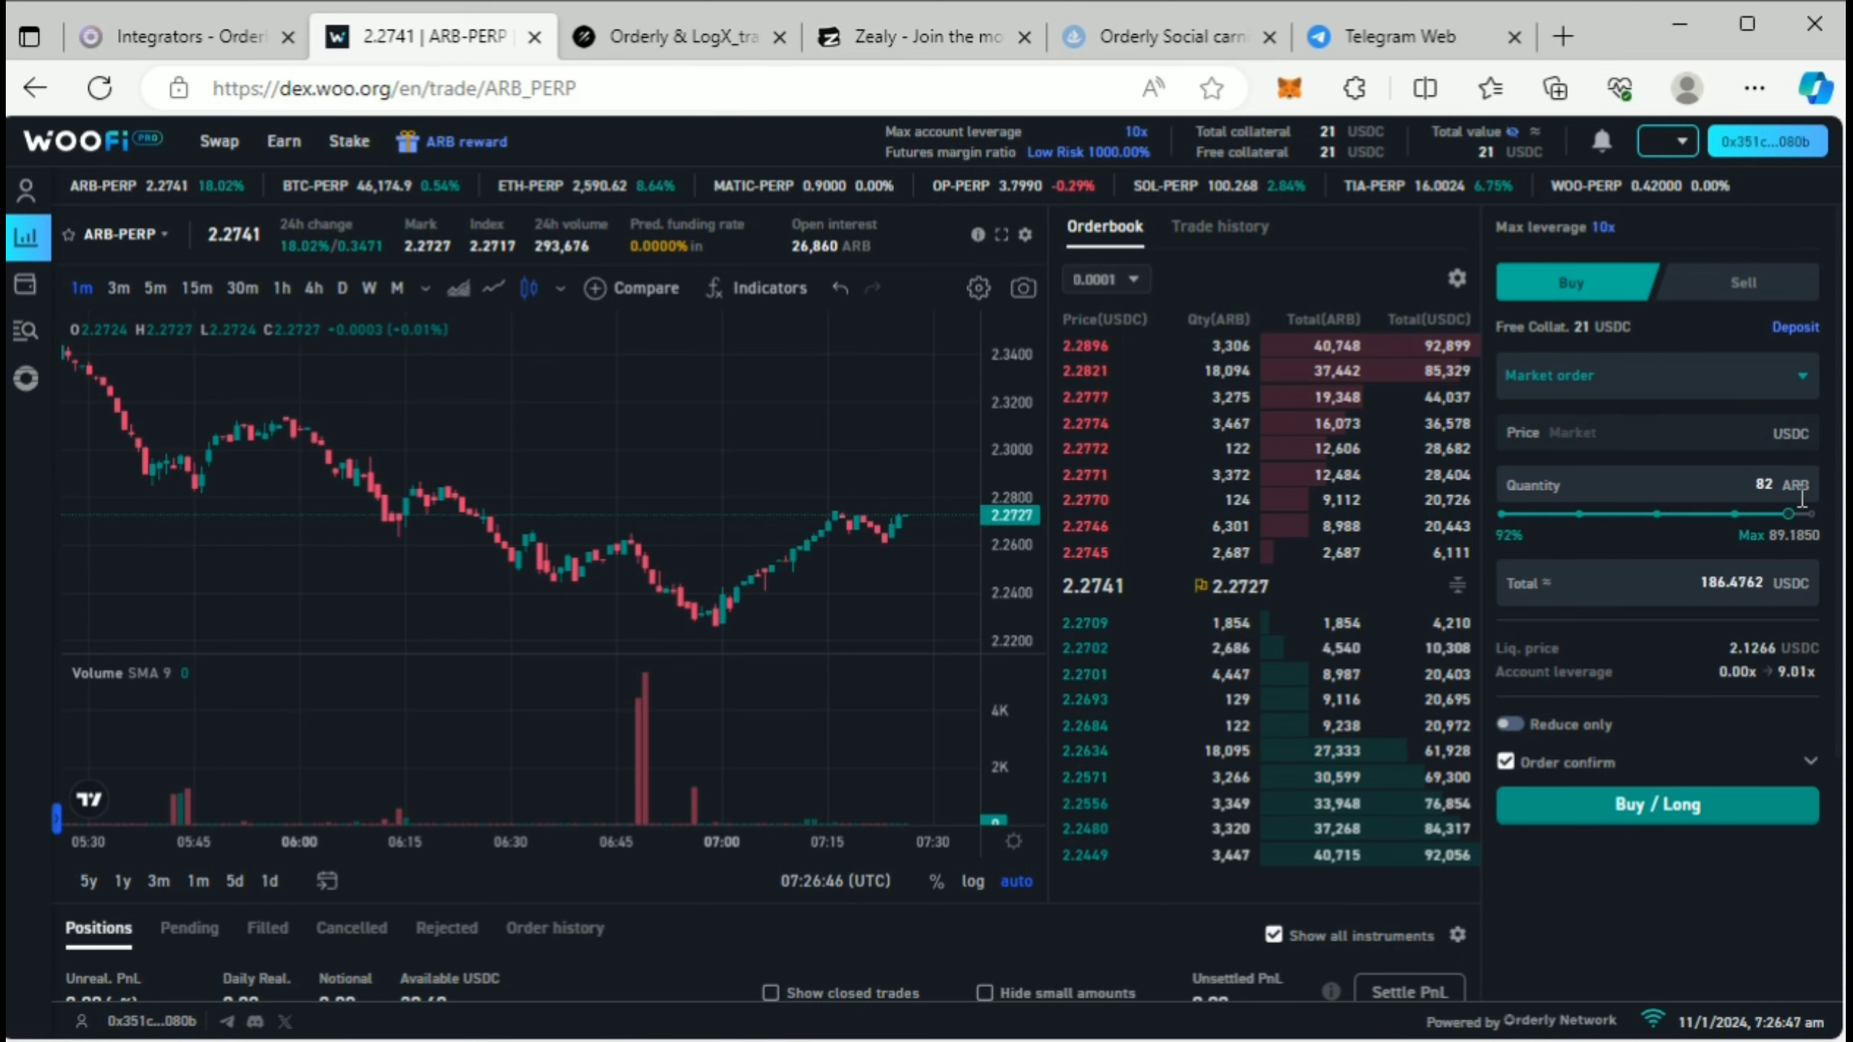
left_click(1610, 224)
left_click(25, 236)
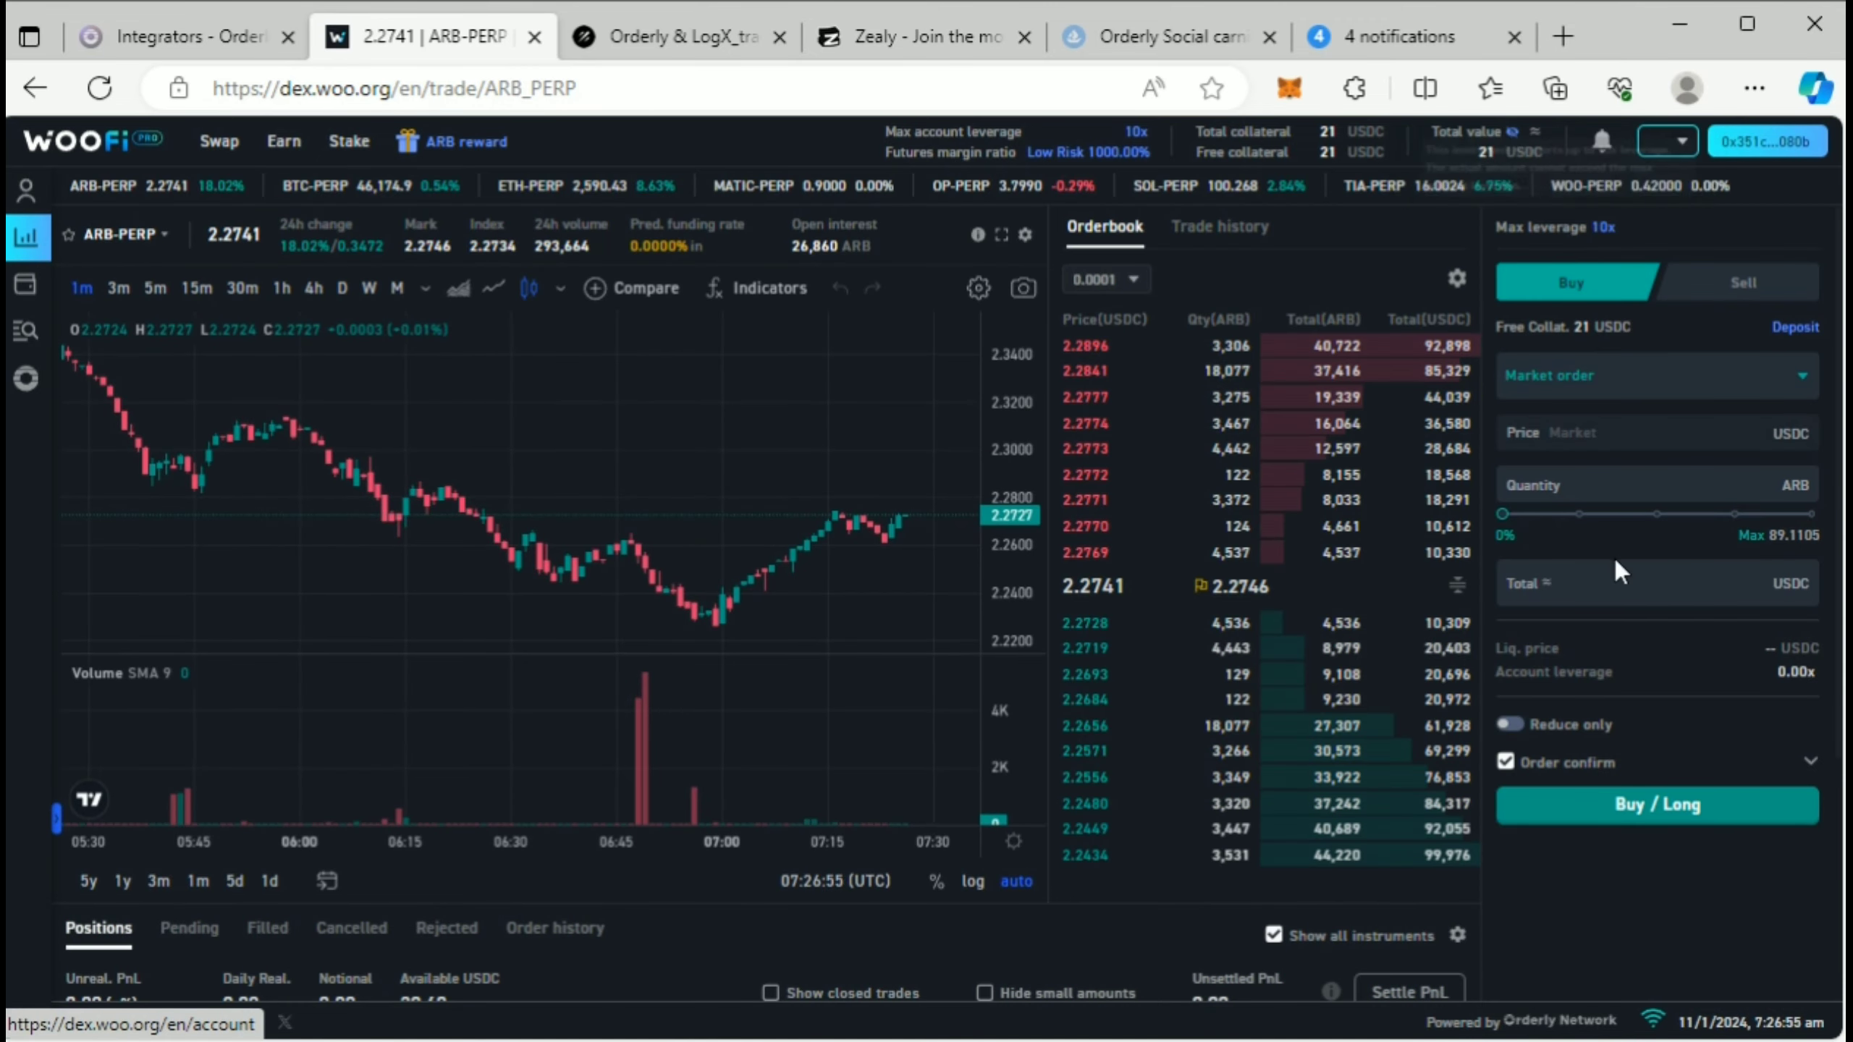
left_click_drag(1616, 517, 1817, 517)
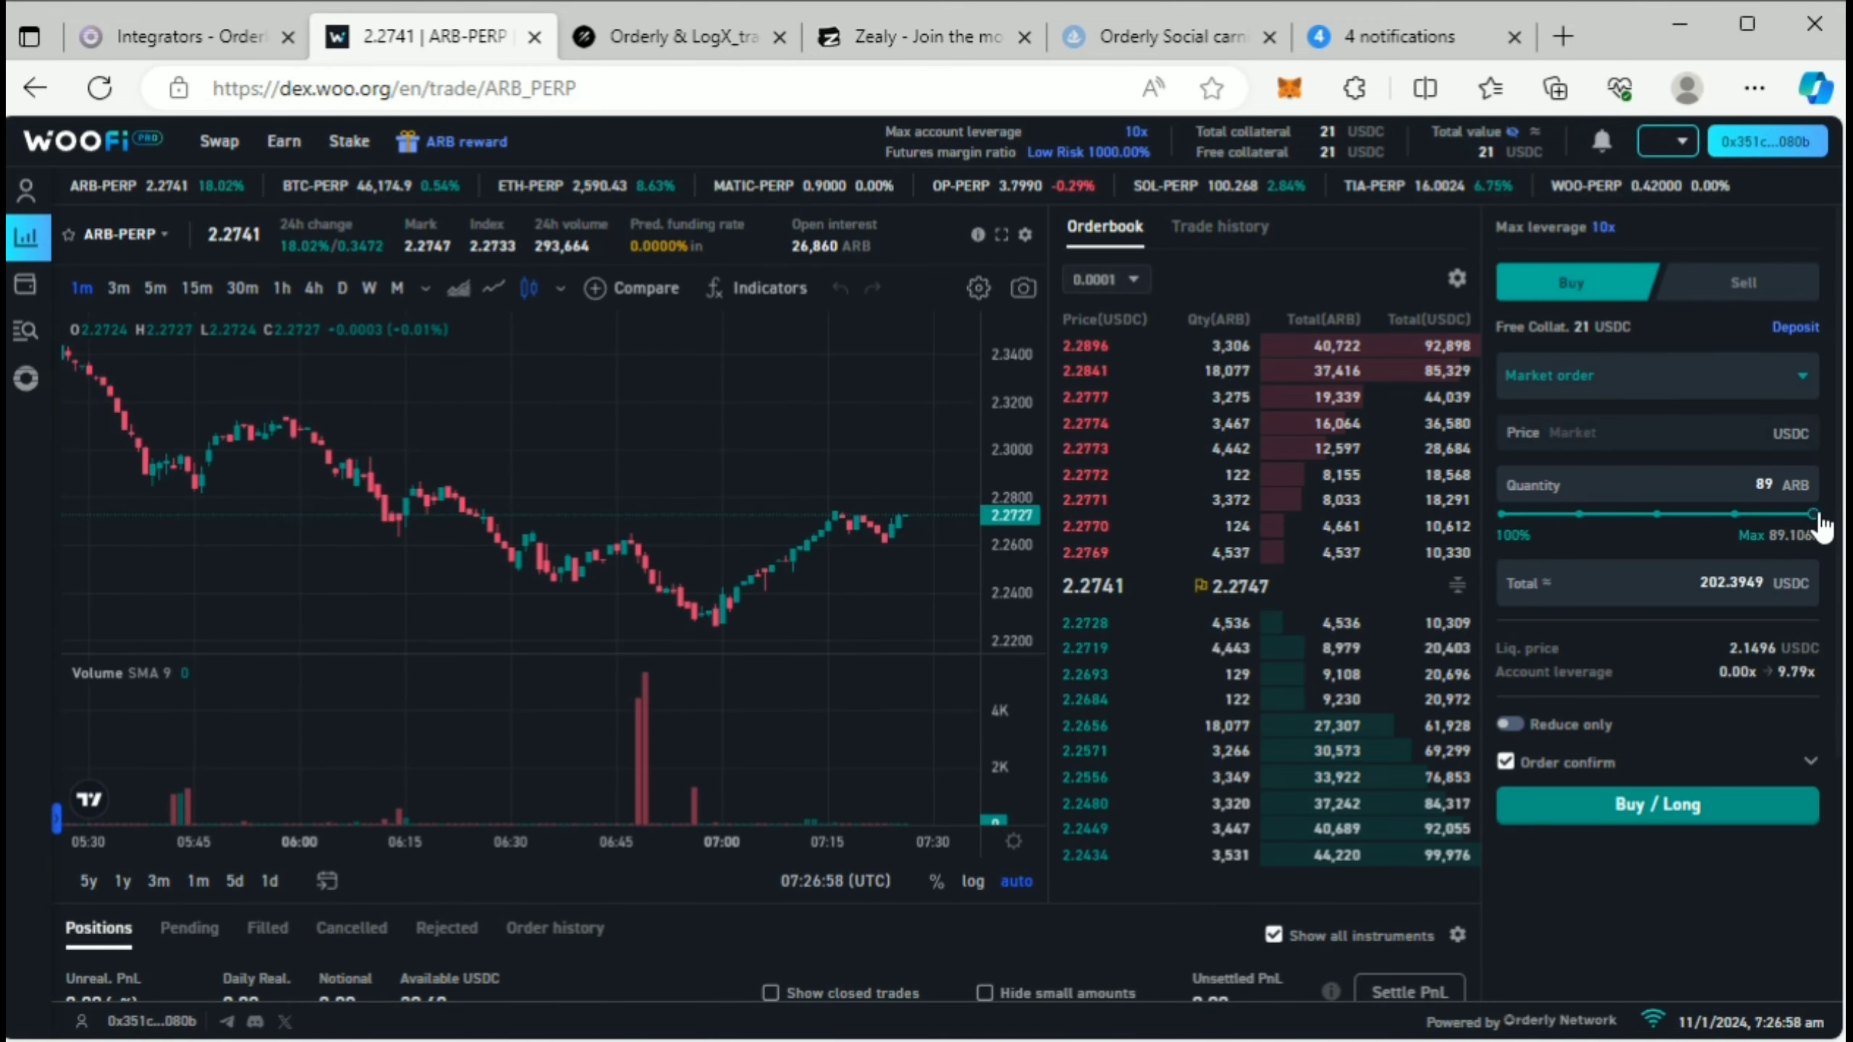
Step: Place and confirm the market buy order for 89 ARB on ARB-PERP
left_click(1668, 812)
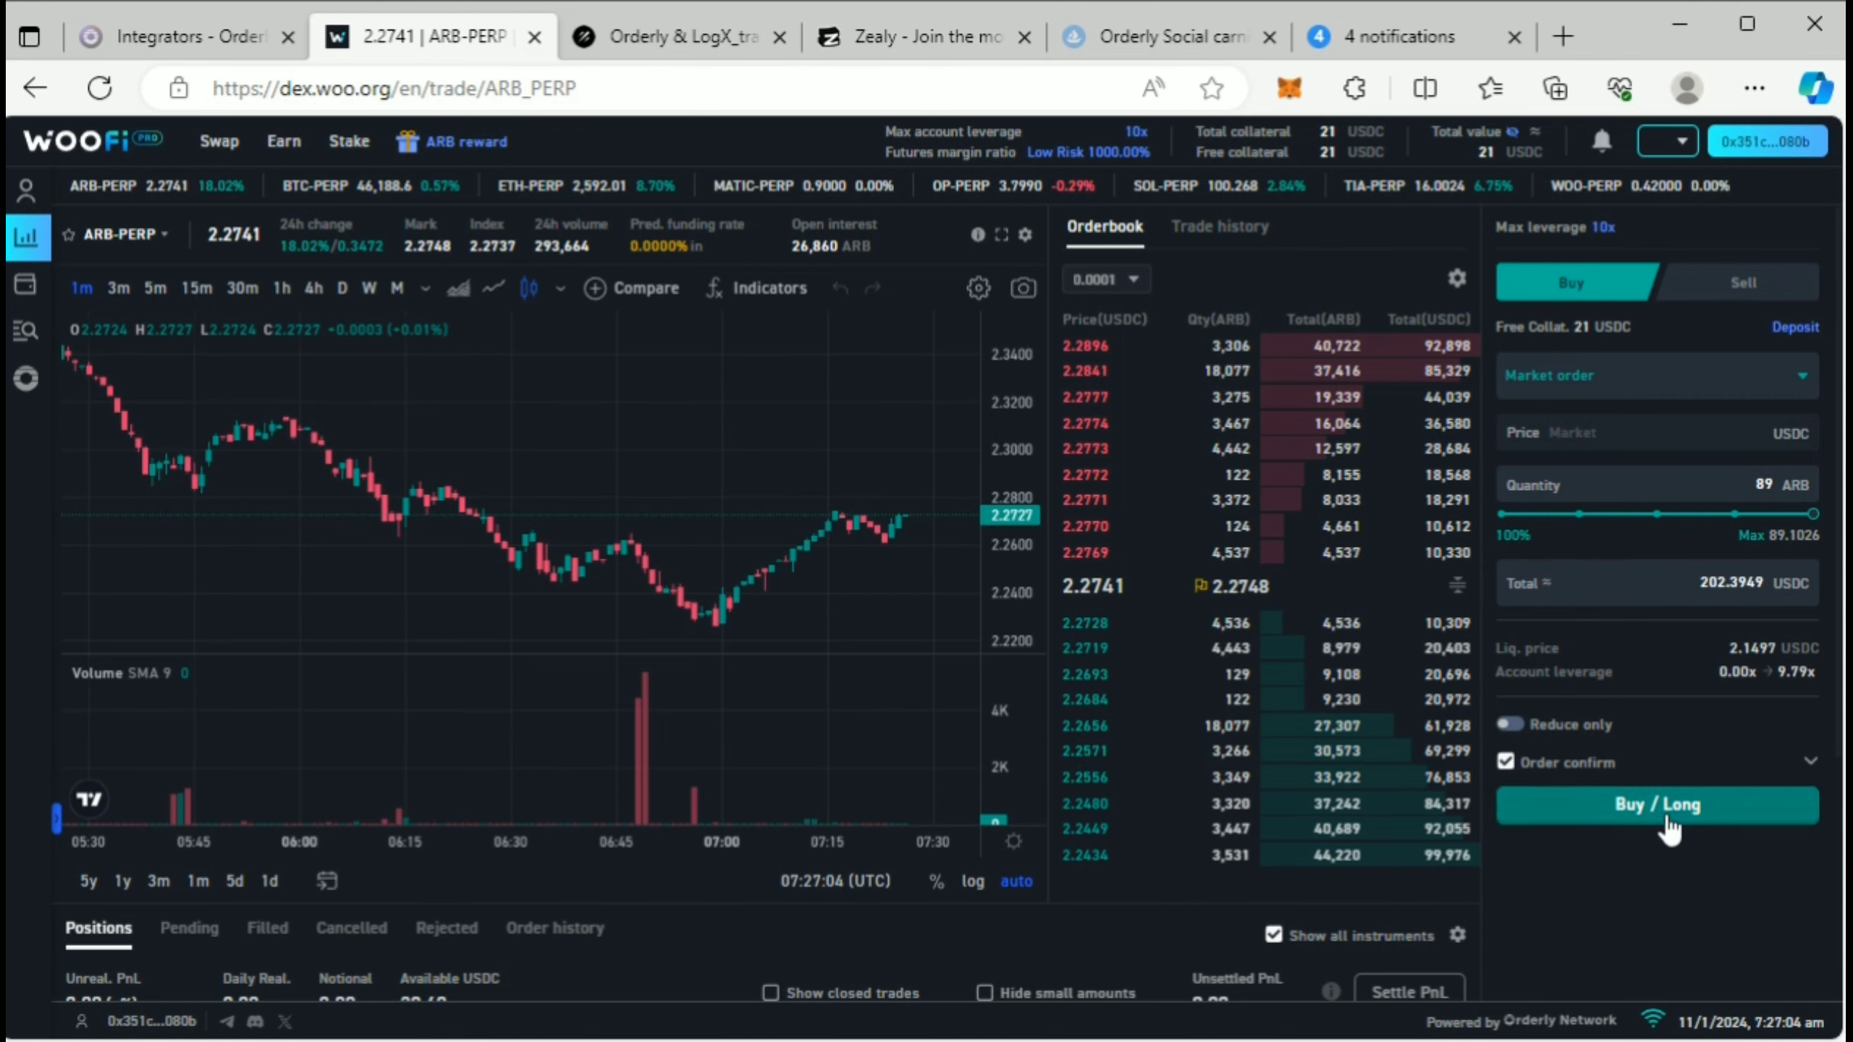
left_click(1127, 707)
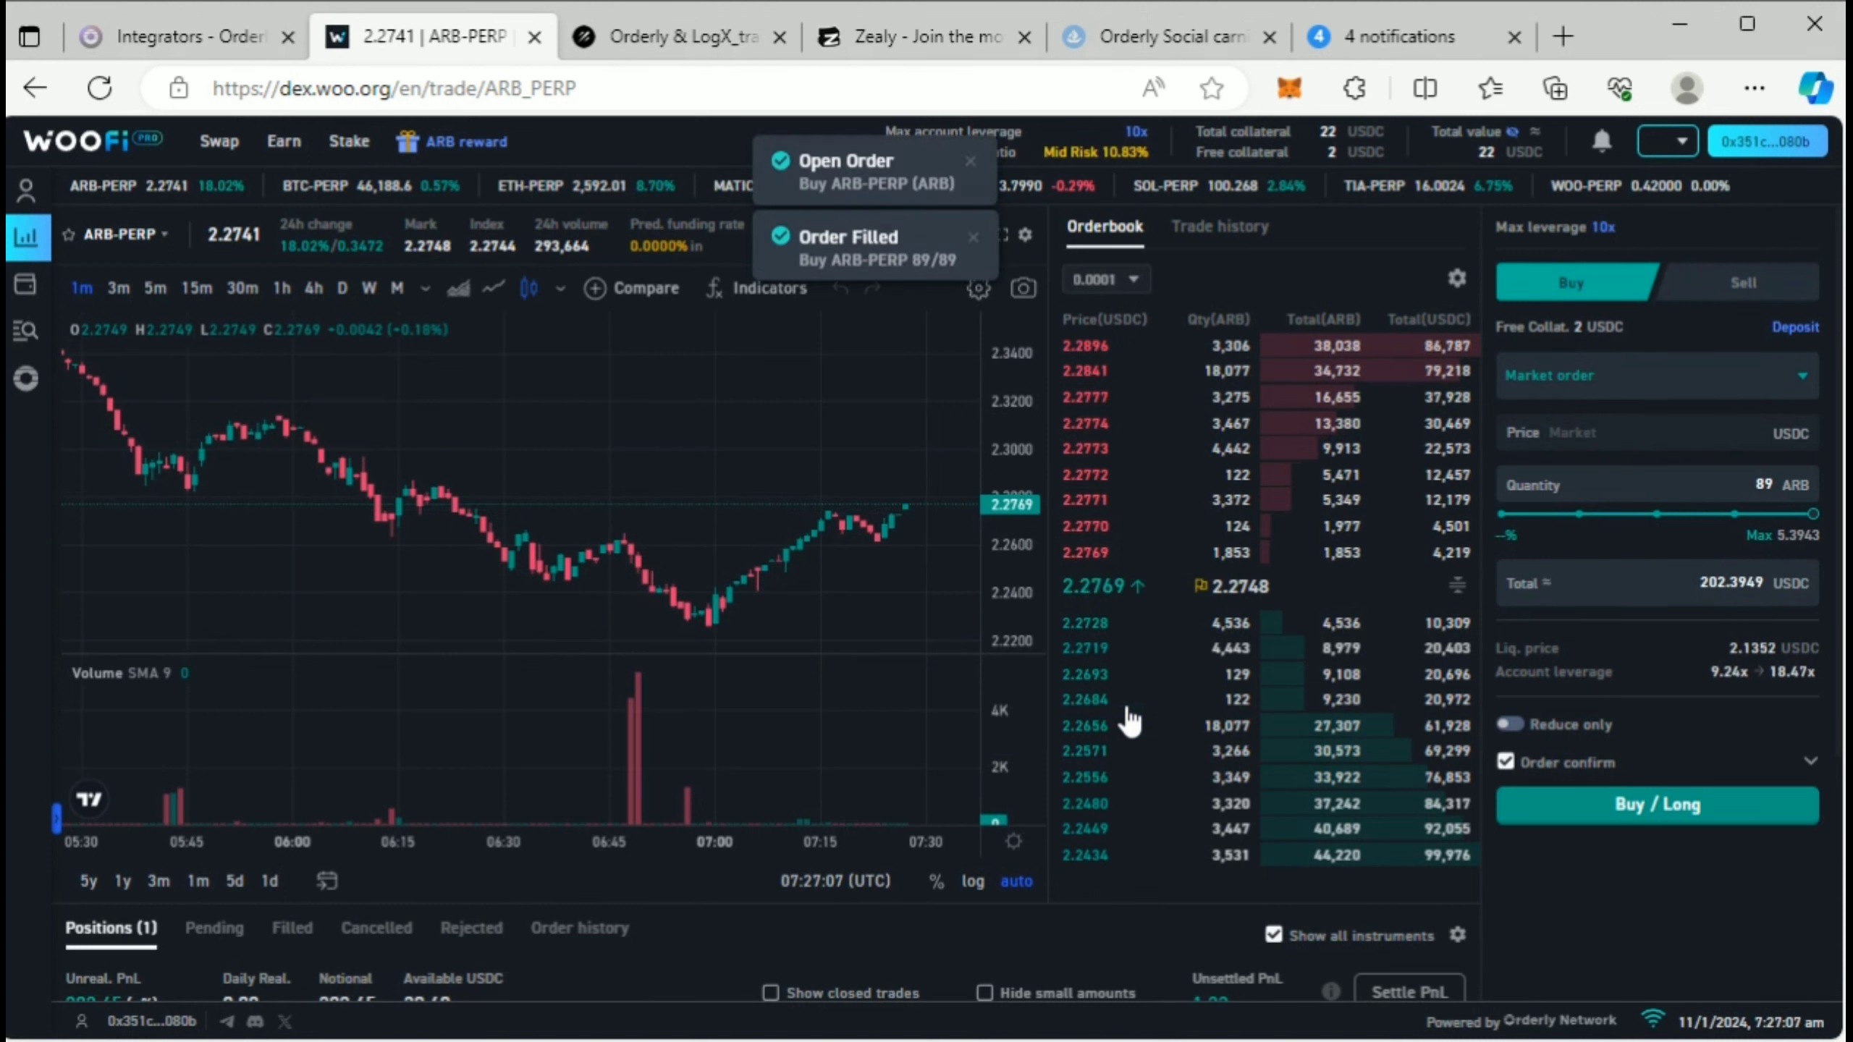
Step: Close the 89 ARB position in ARB-PERP at market price and confirm the closure
scroll(1531, 901, "down", 3)
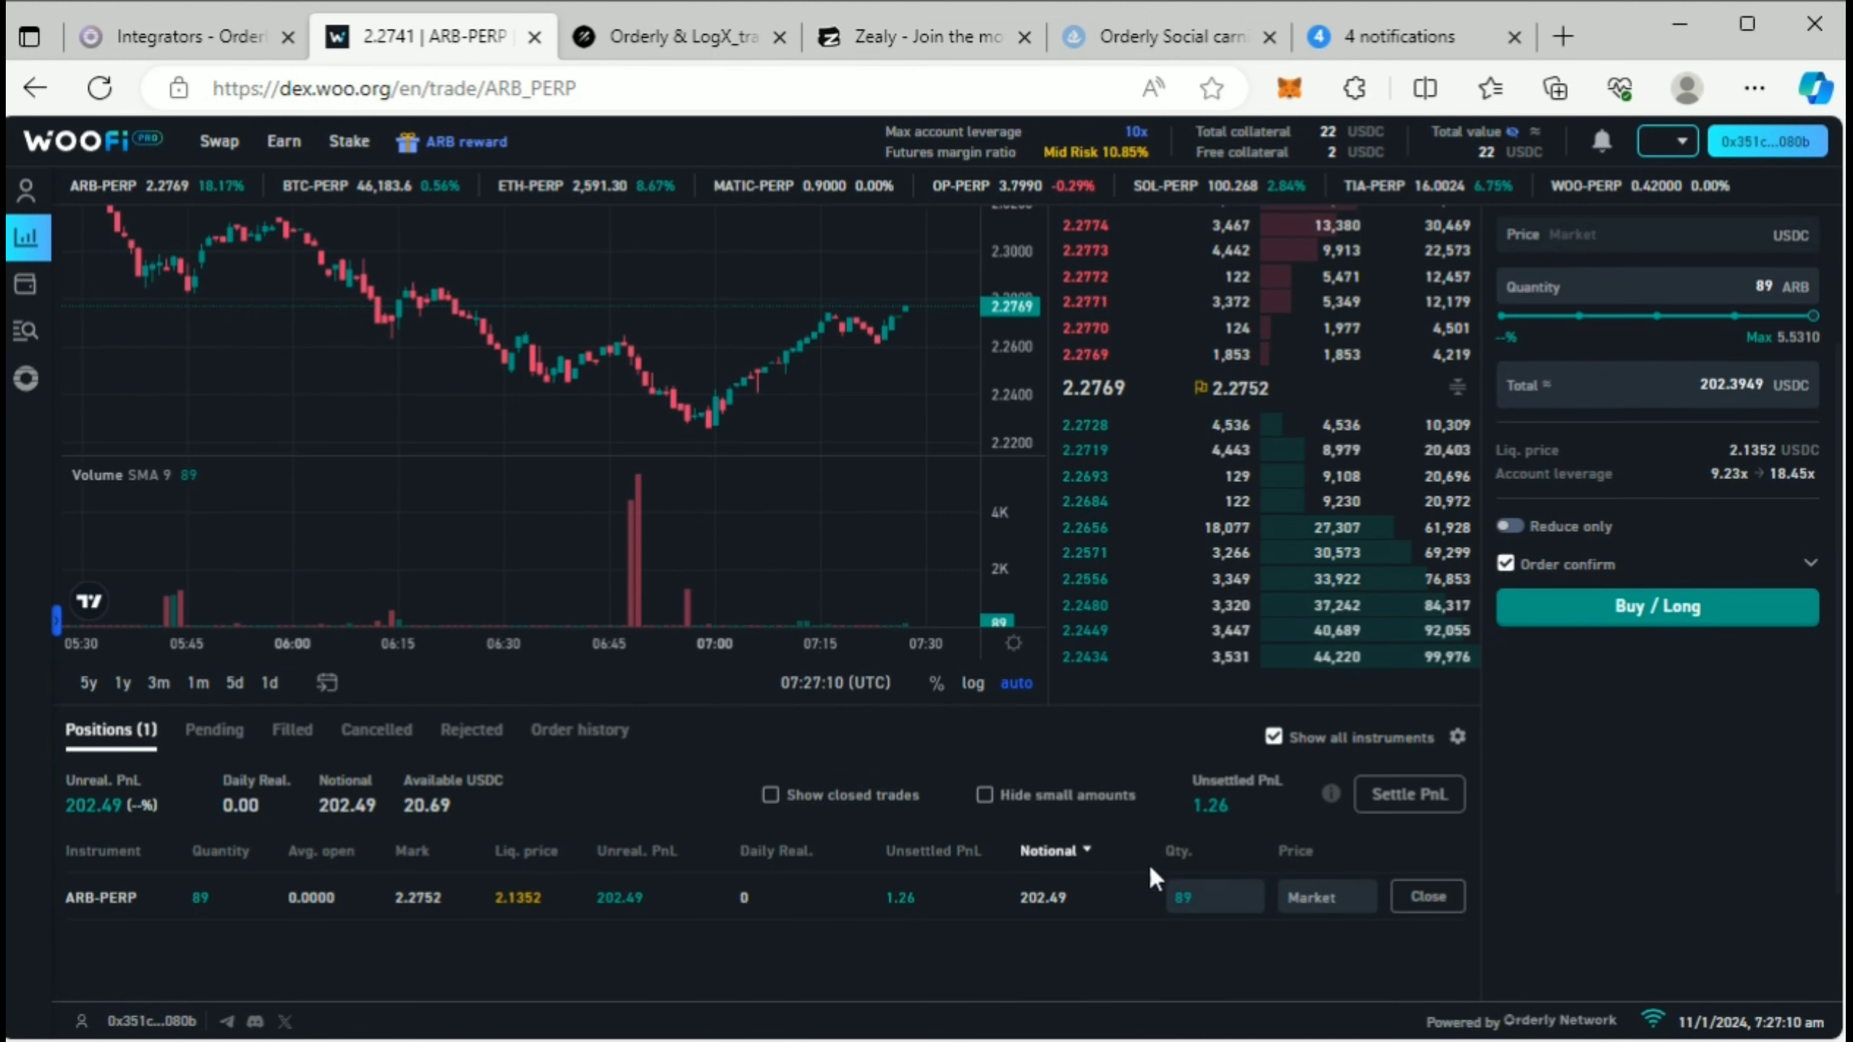
left_click(1429, 898)
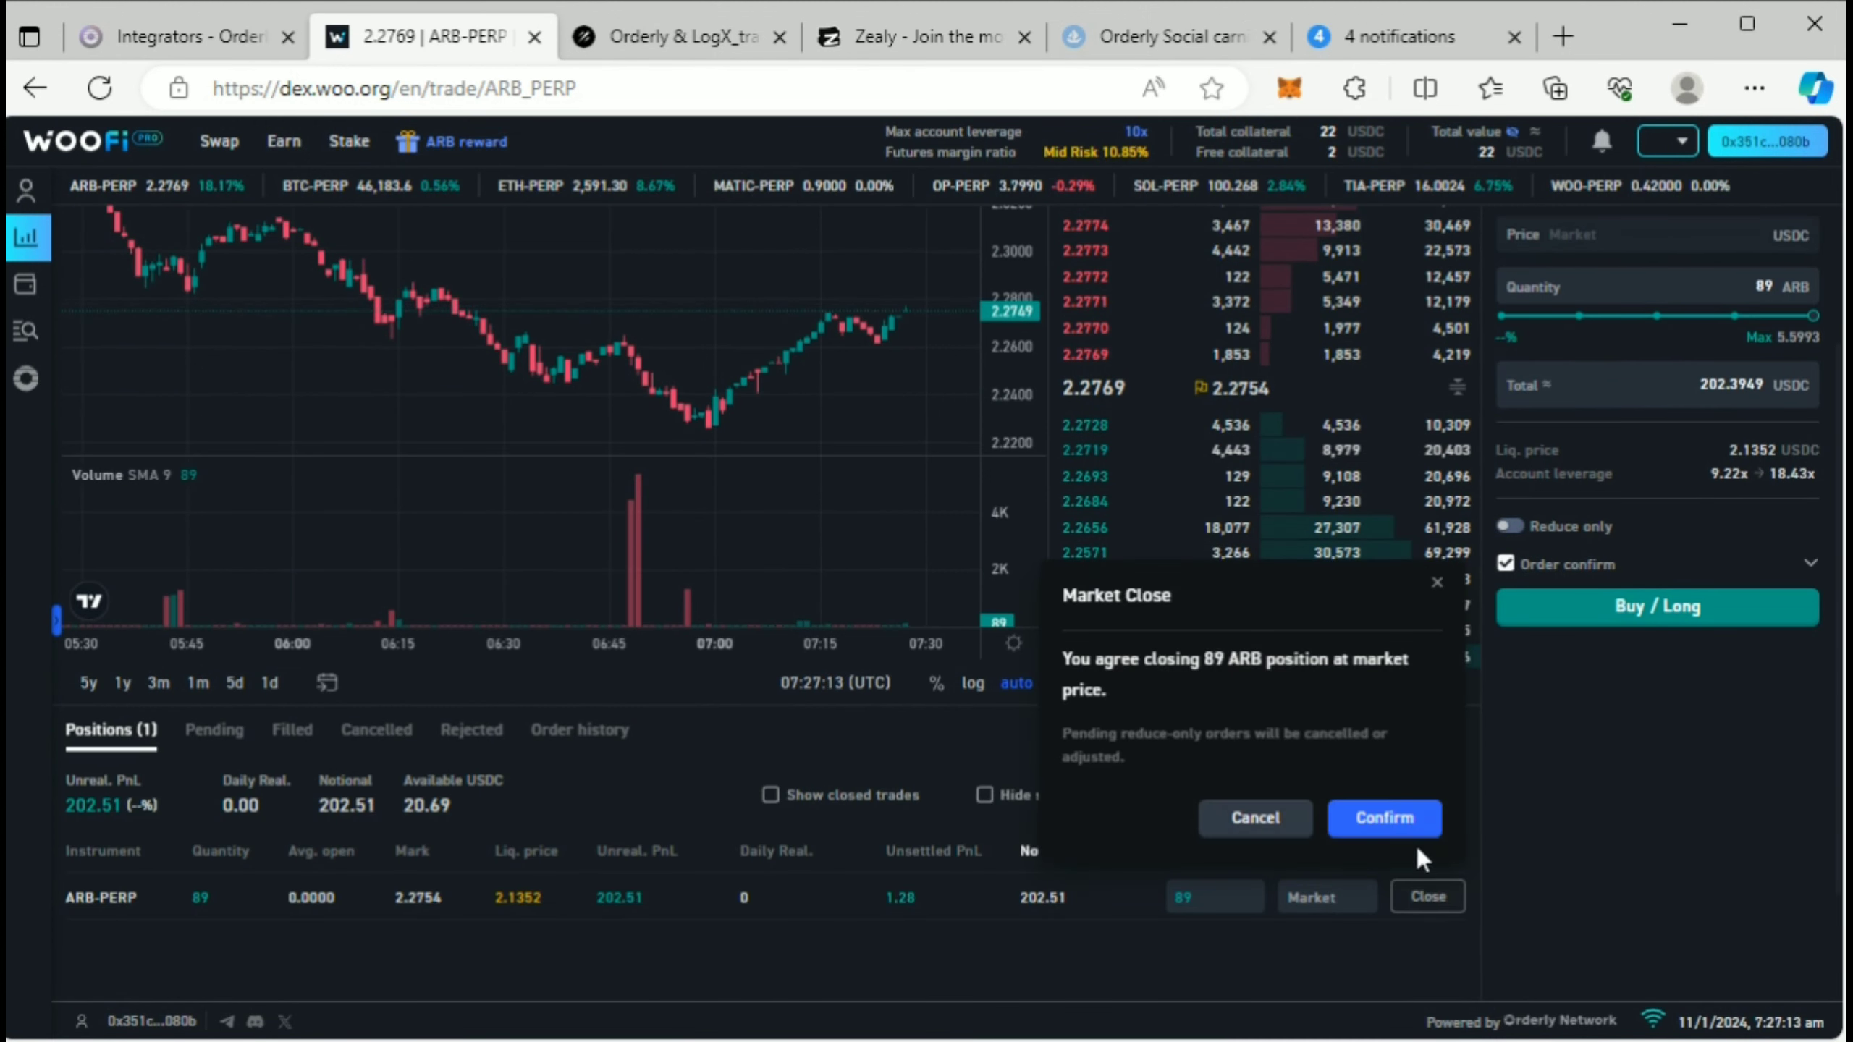
left_click(1407, 826)
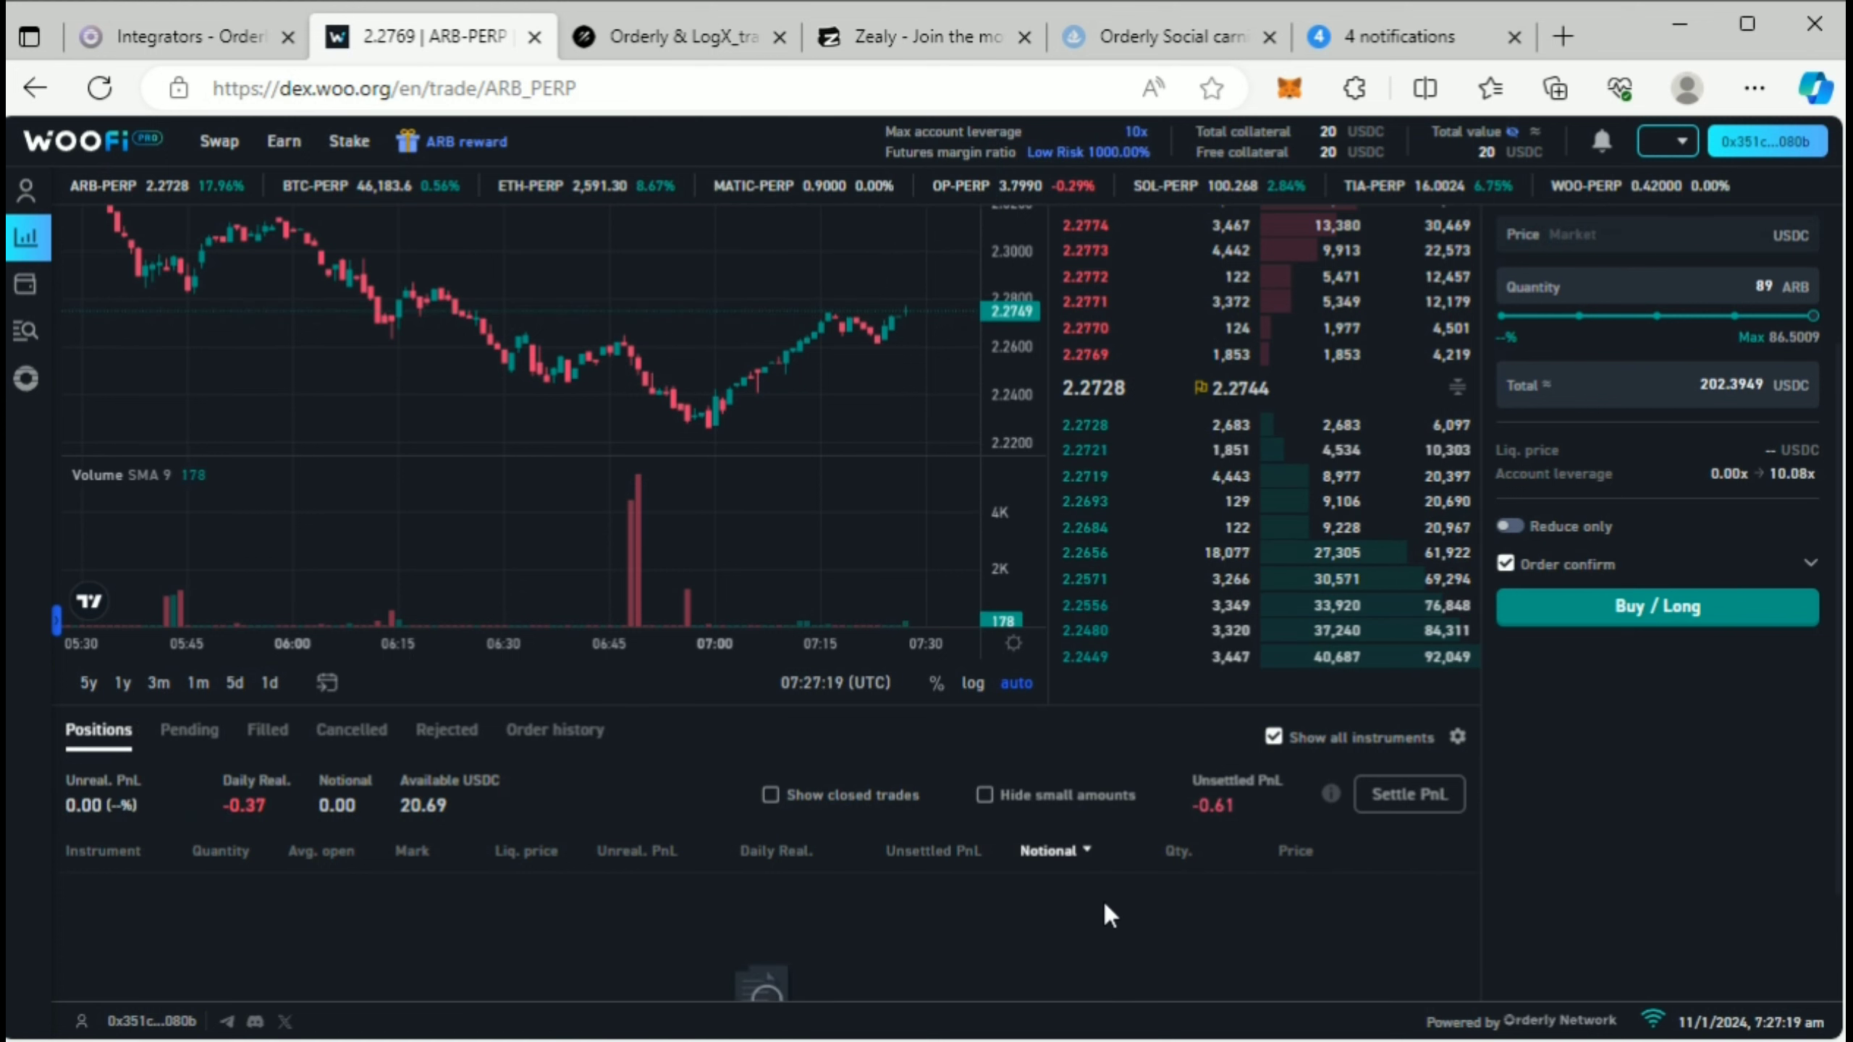
scroll(1105, 905, "up", 3)
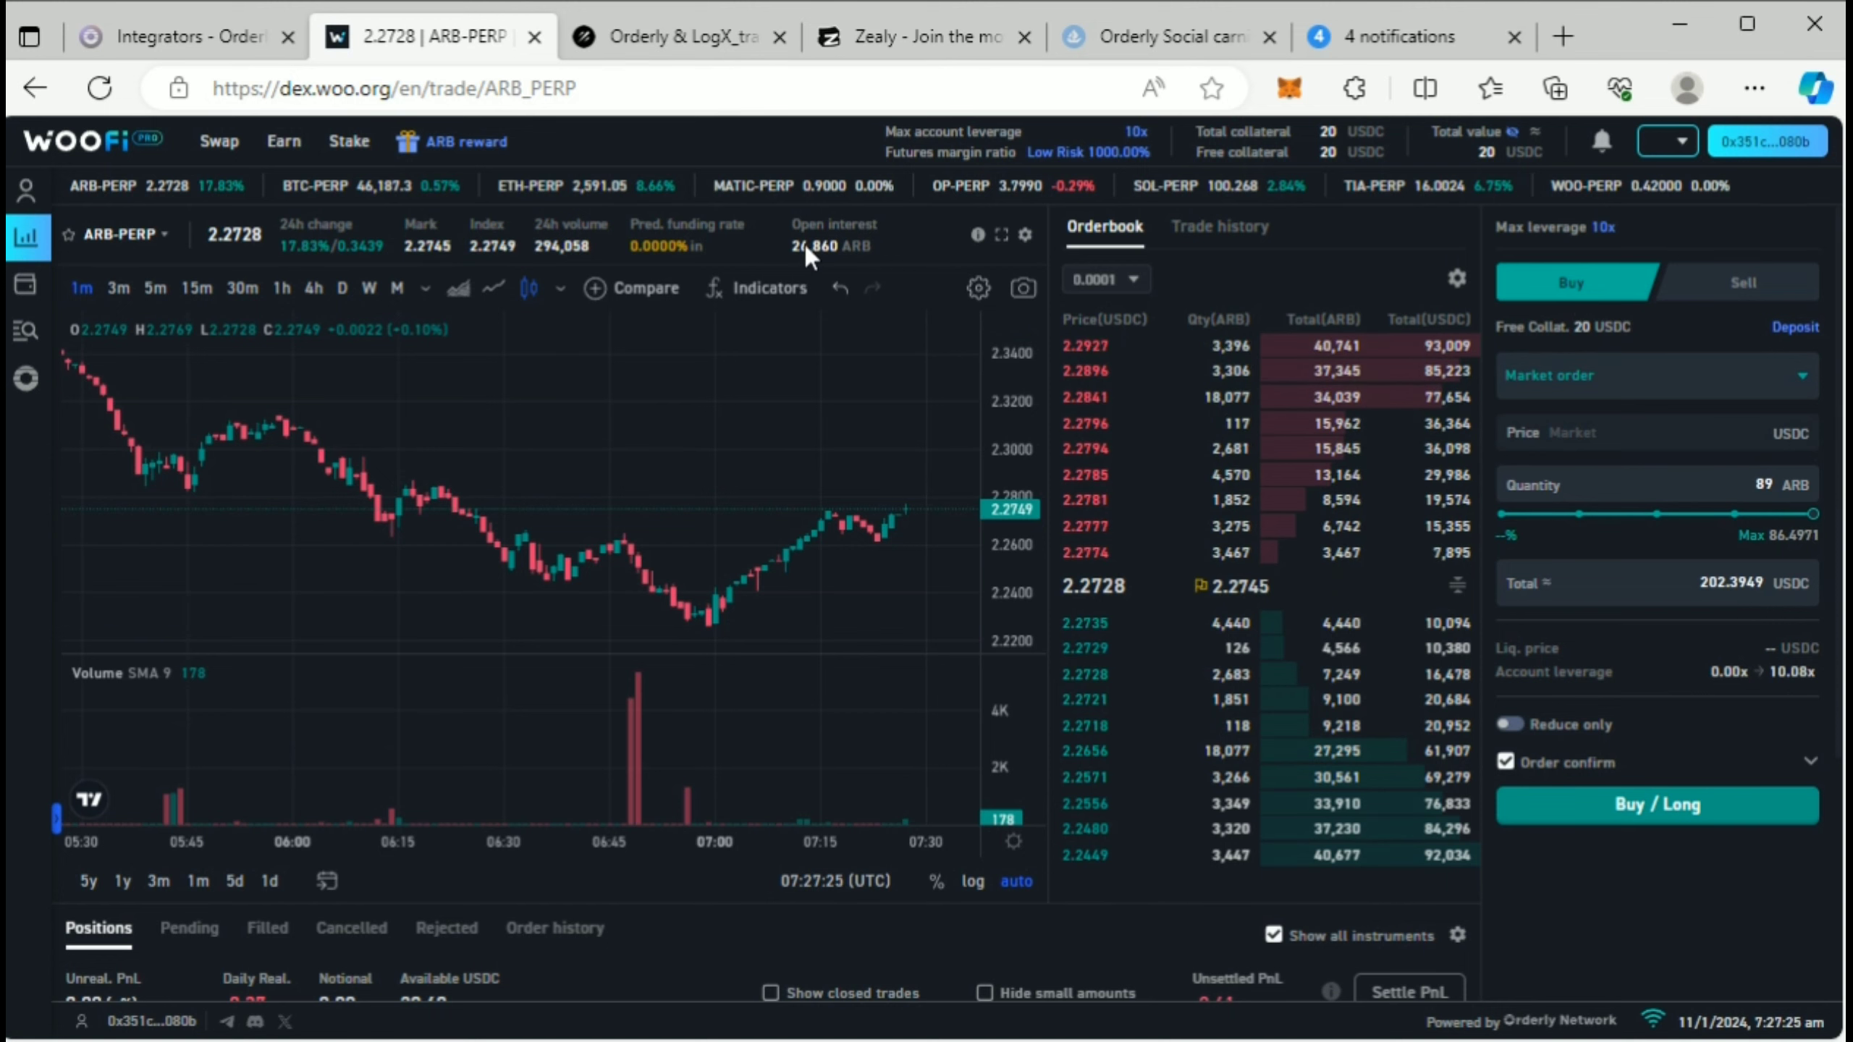
Step: Open the wallet page and set the USDC withdrawal to Arbitrum to the maximum amount, 20.08901 USDC
left_click(29, 286)
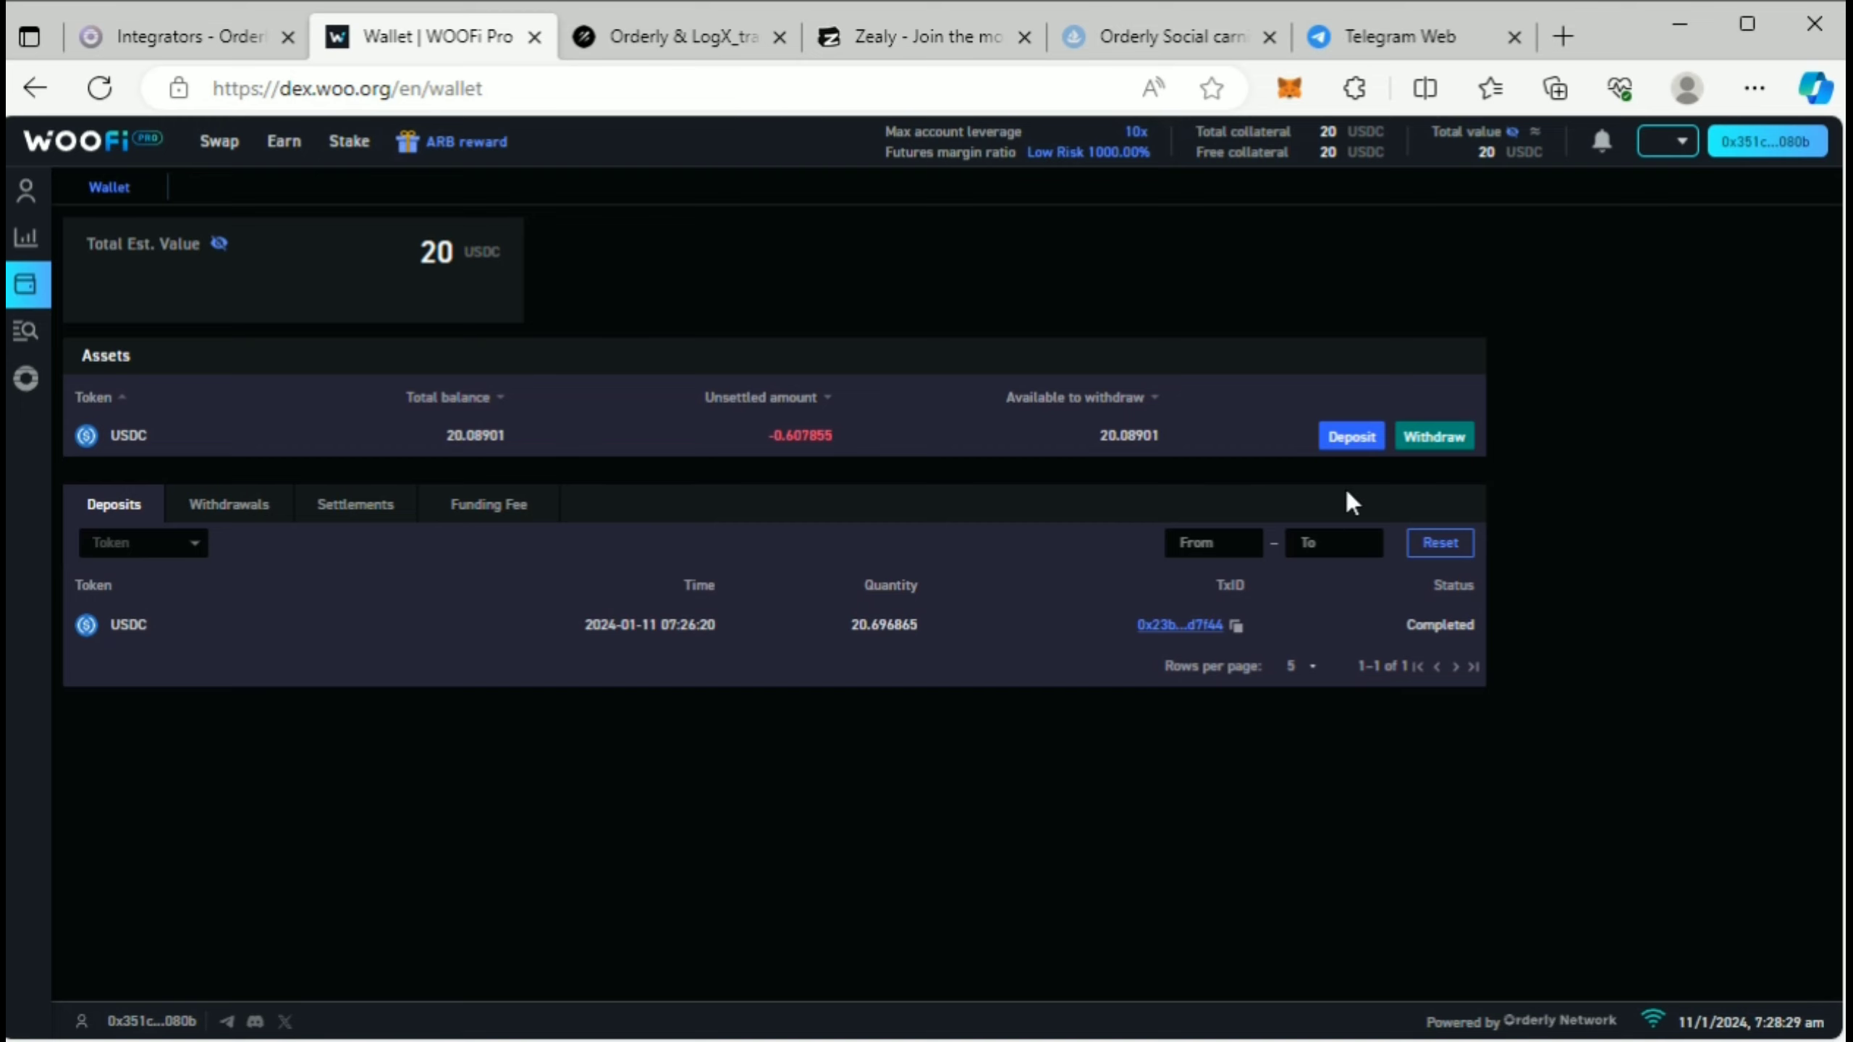
left_click(1452, 443)
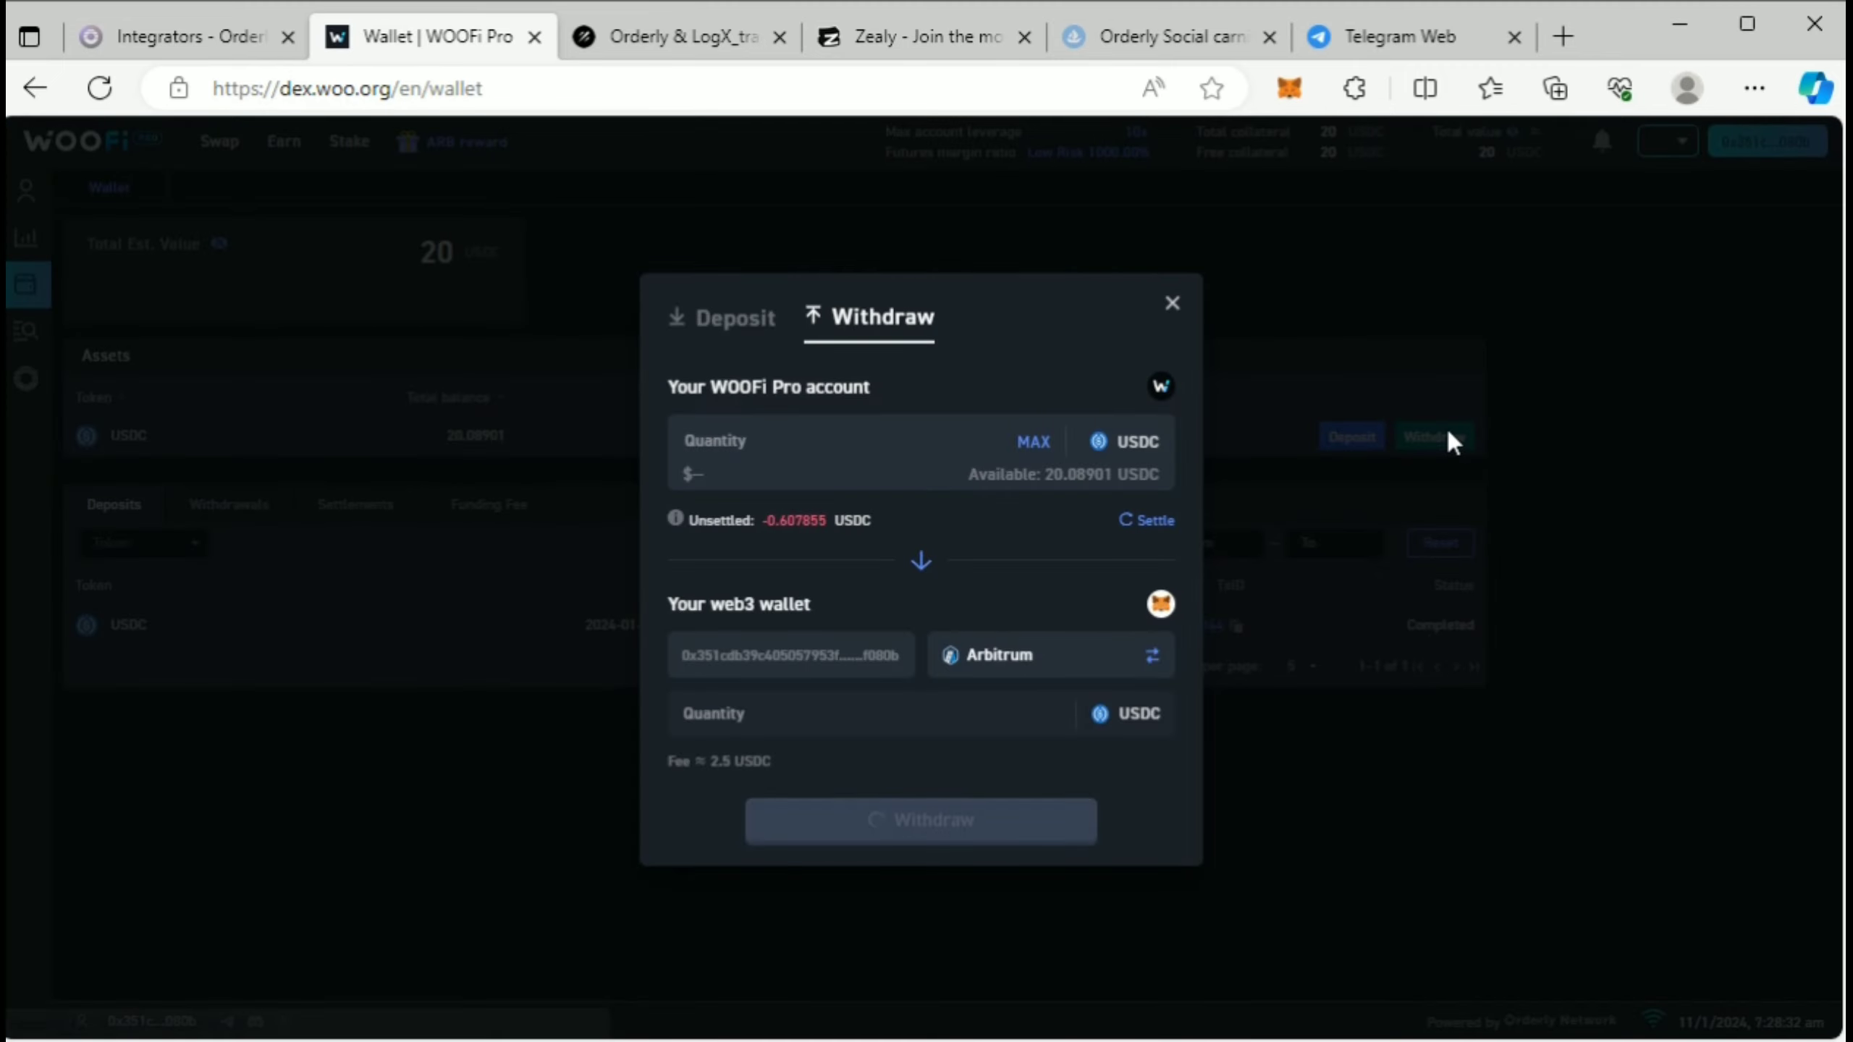
left_click(1034, 442)
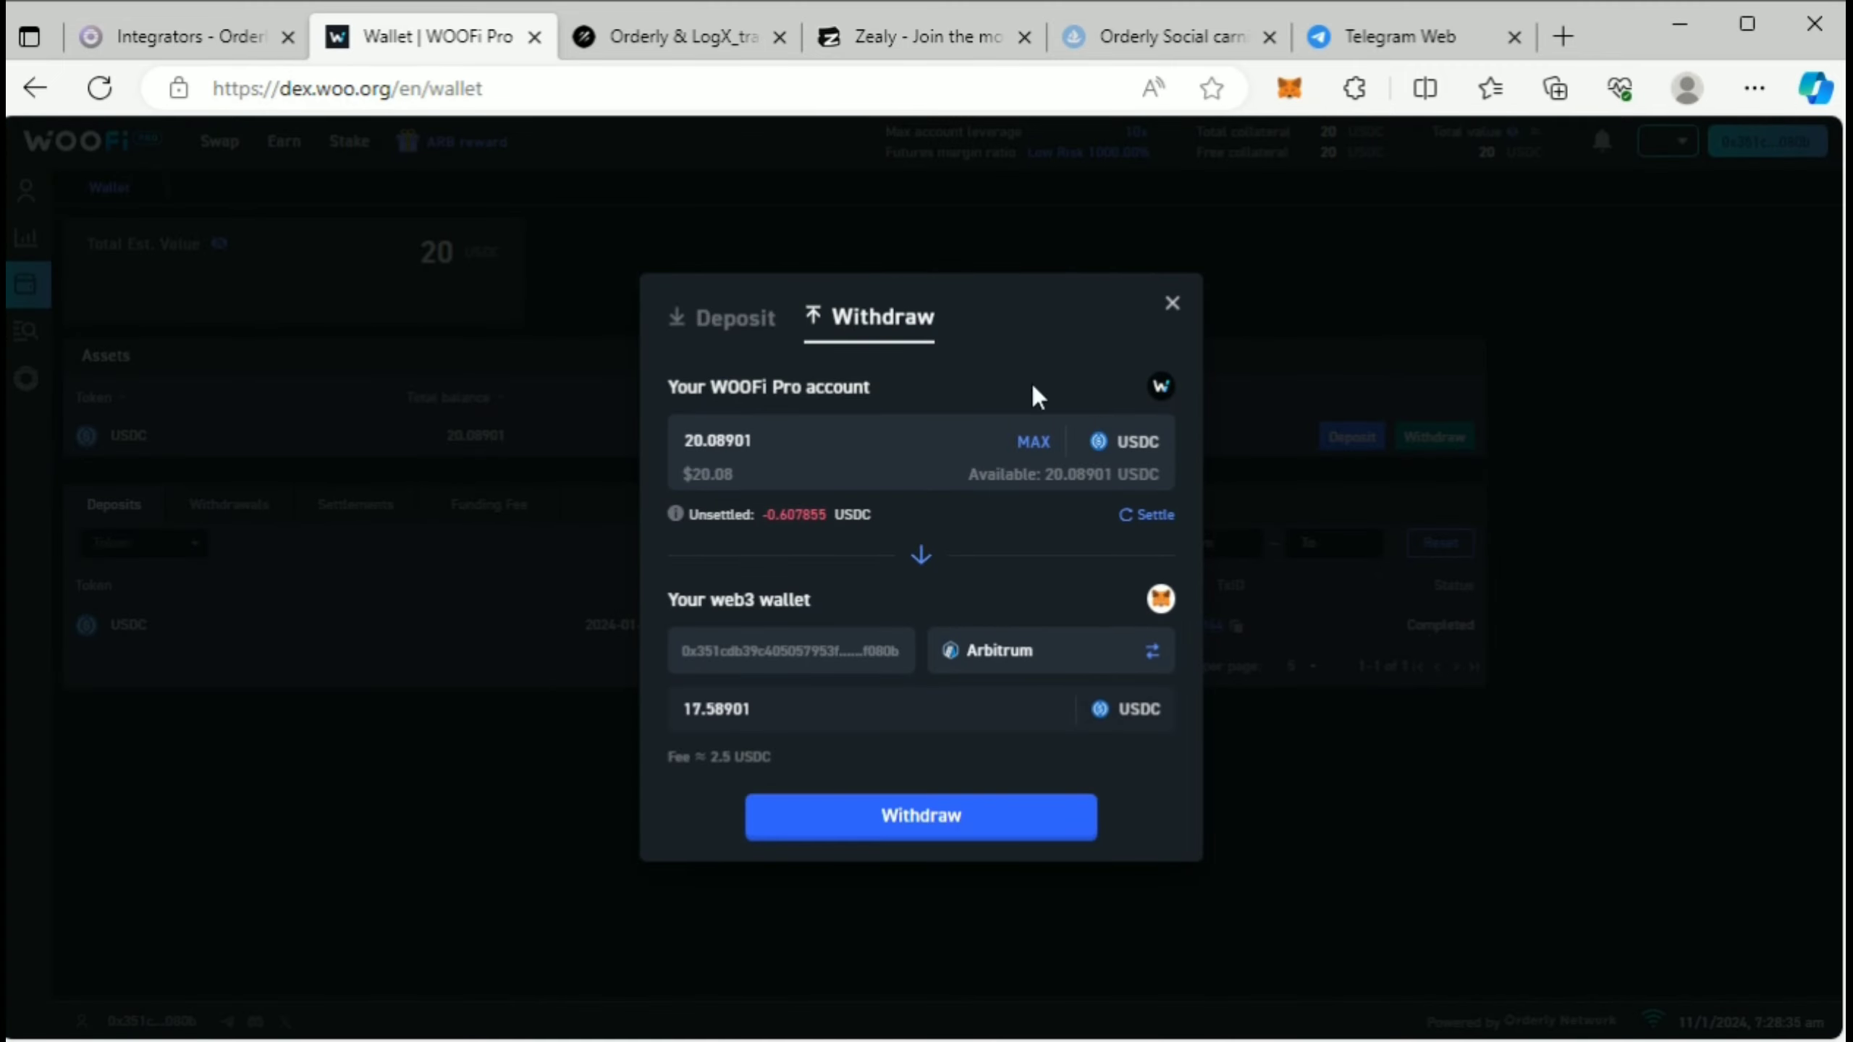
mouse_move(772, 752)
left_mouse_down()
mouse_move(704, 757)
mouse_move(789, 759)
left_mouse_up()
left_click(713, 759)
left_click(789, 759)
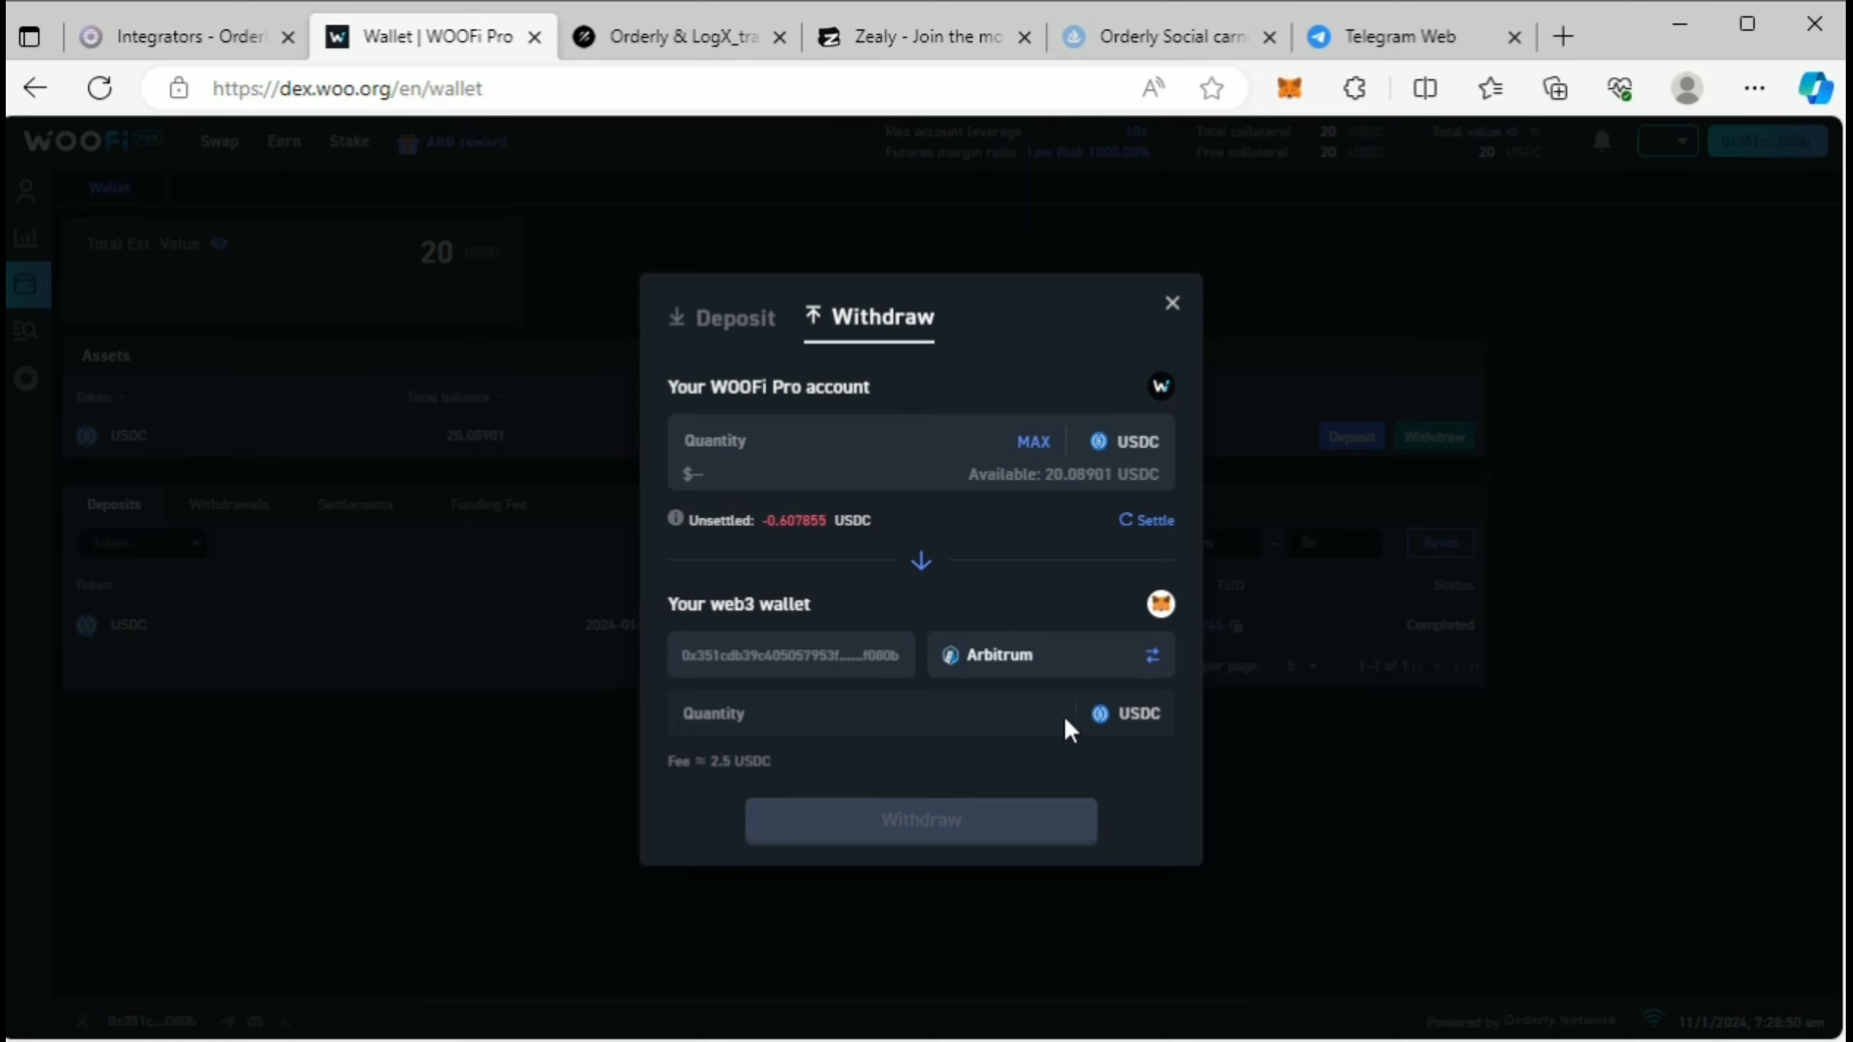
left_click(1033, 441)
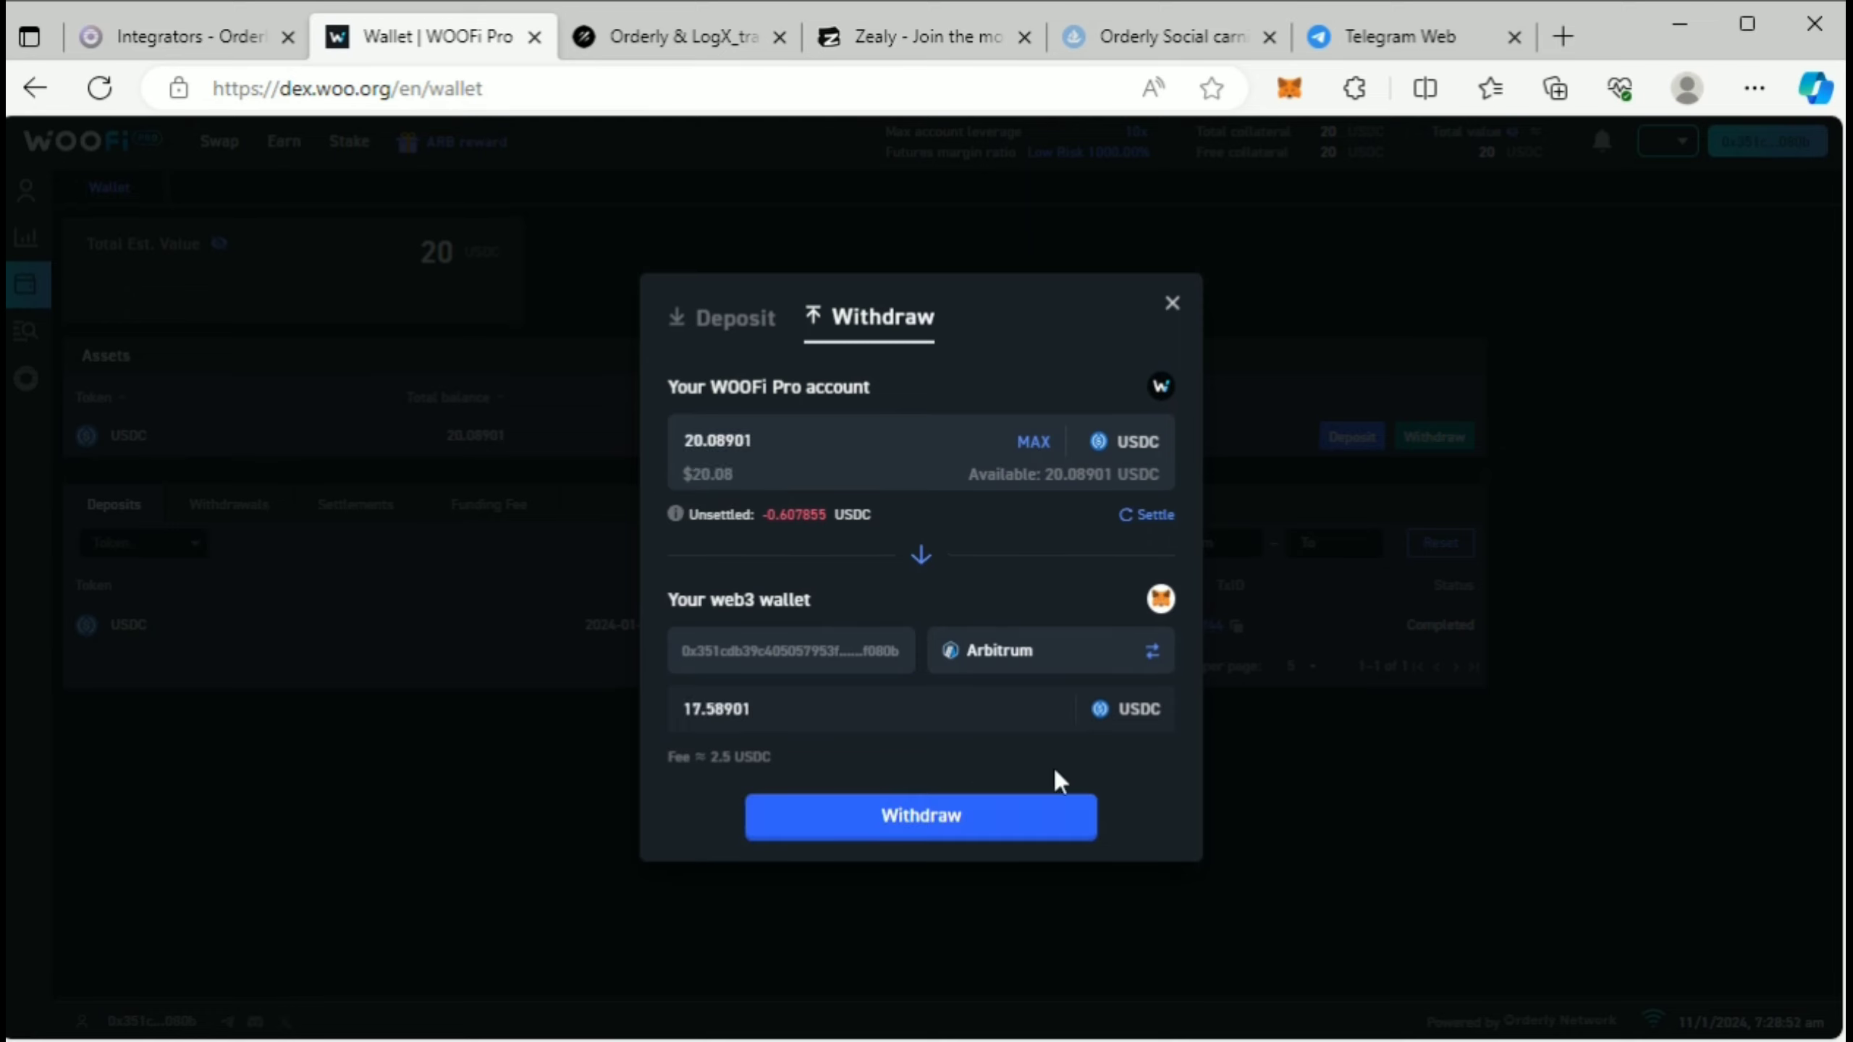
Step: Submit the withdrawal, continue past the Pocket Universe warning, sign the request in MetaMask and check the withdrawal history
left_click(965, 808)
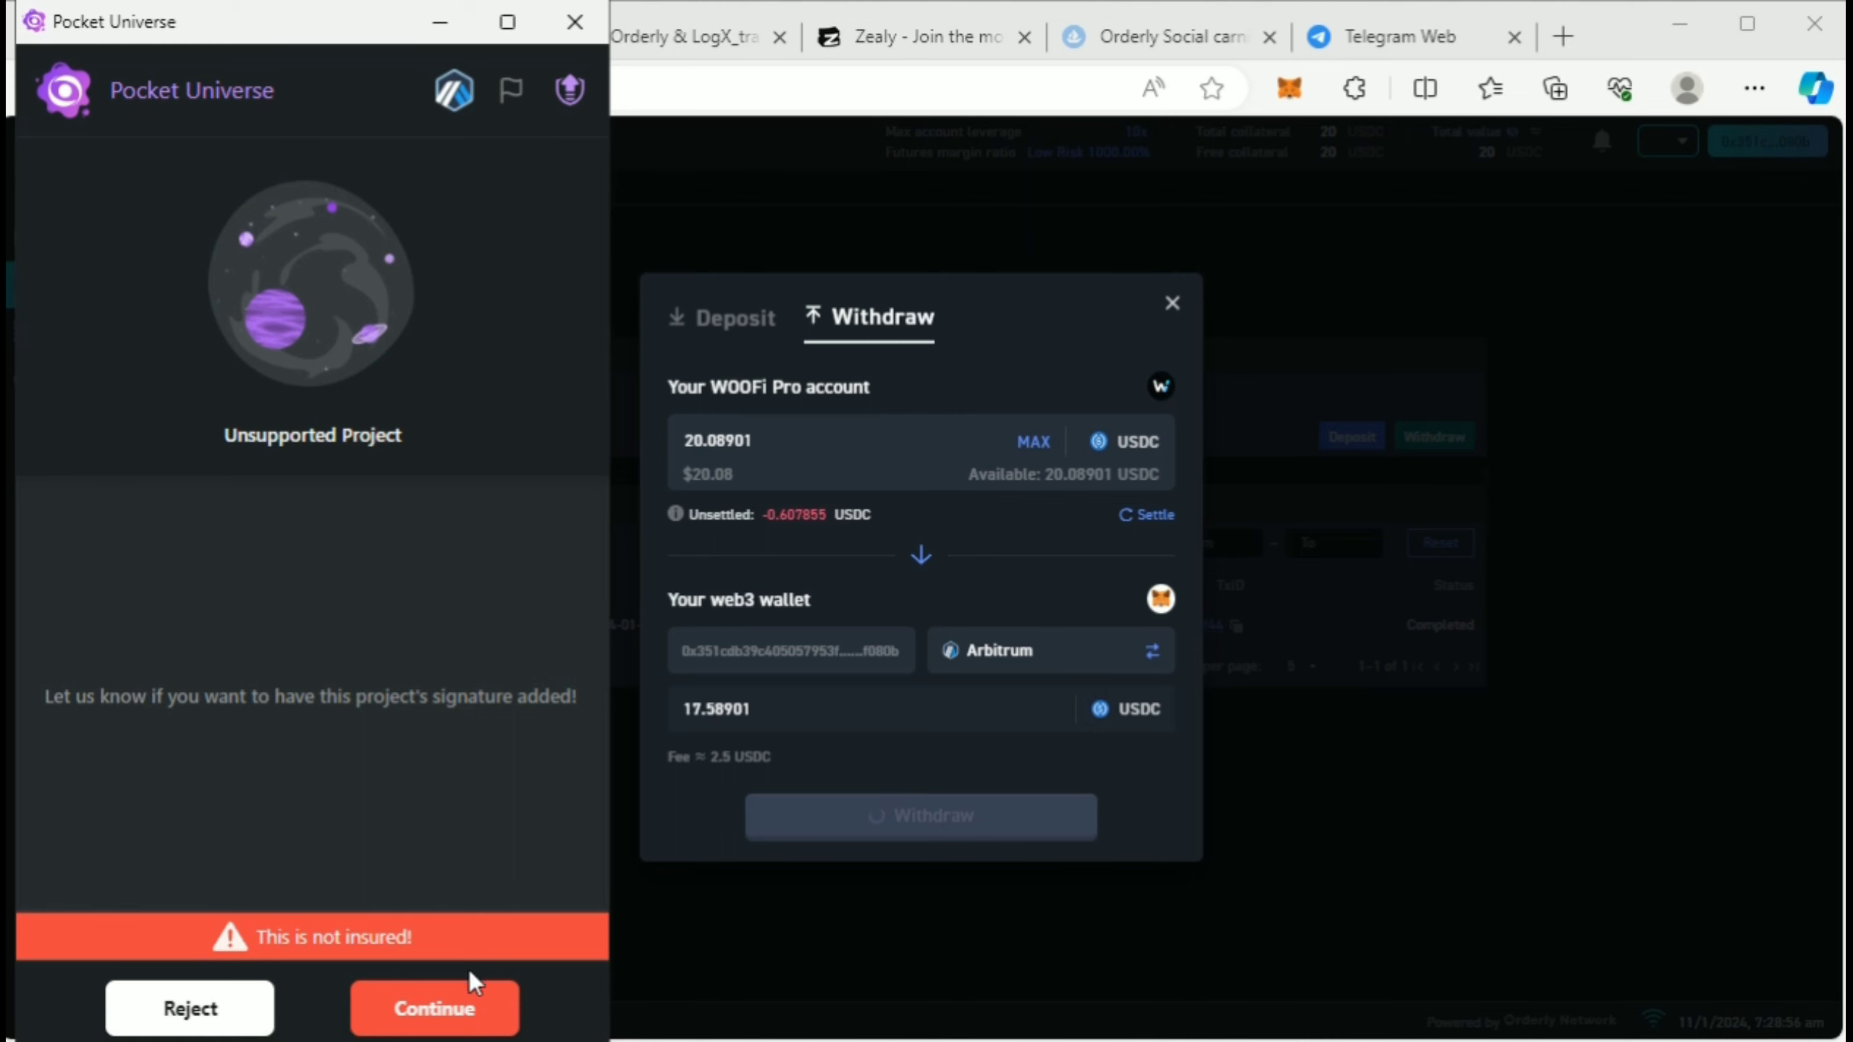
left_click(468, 993)
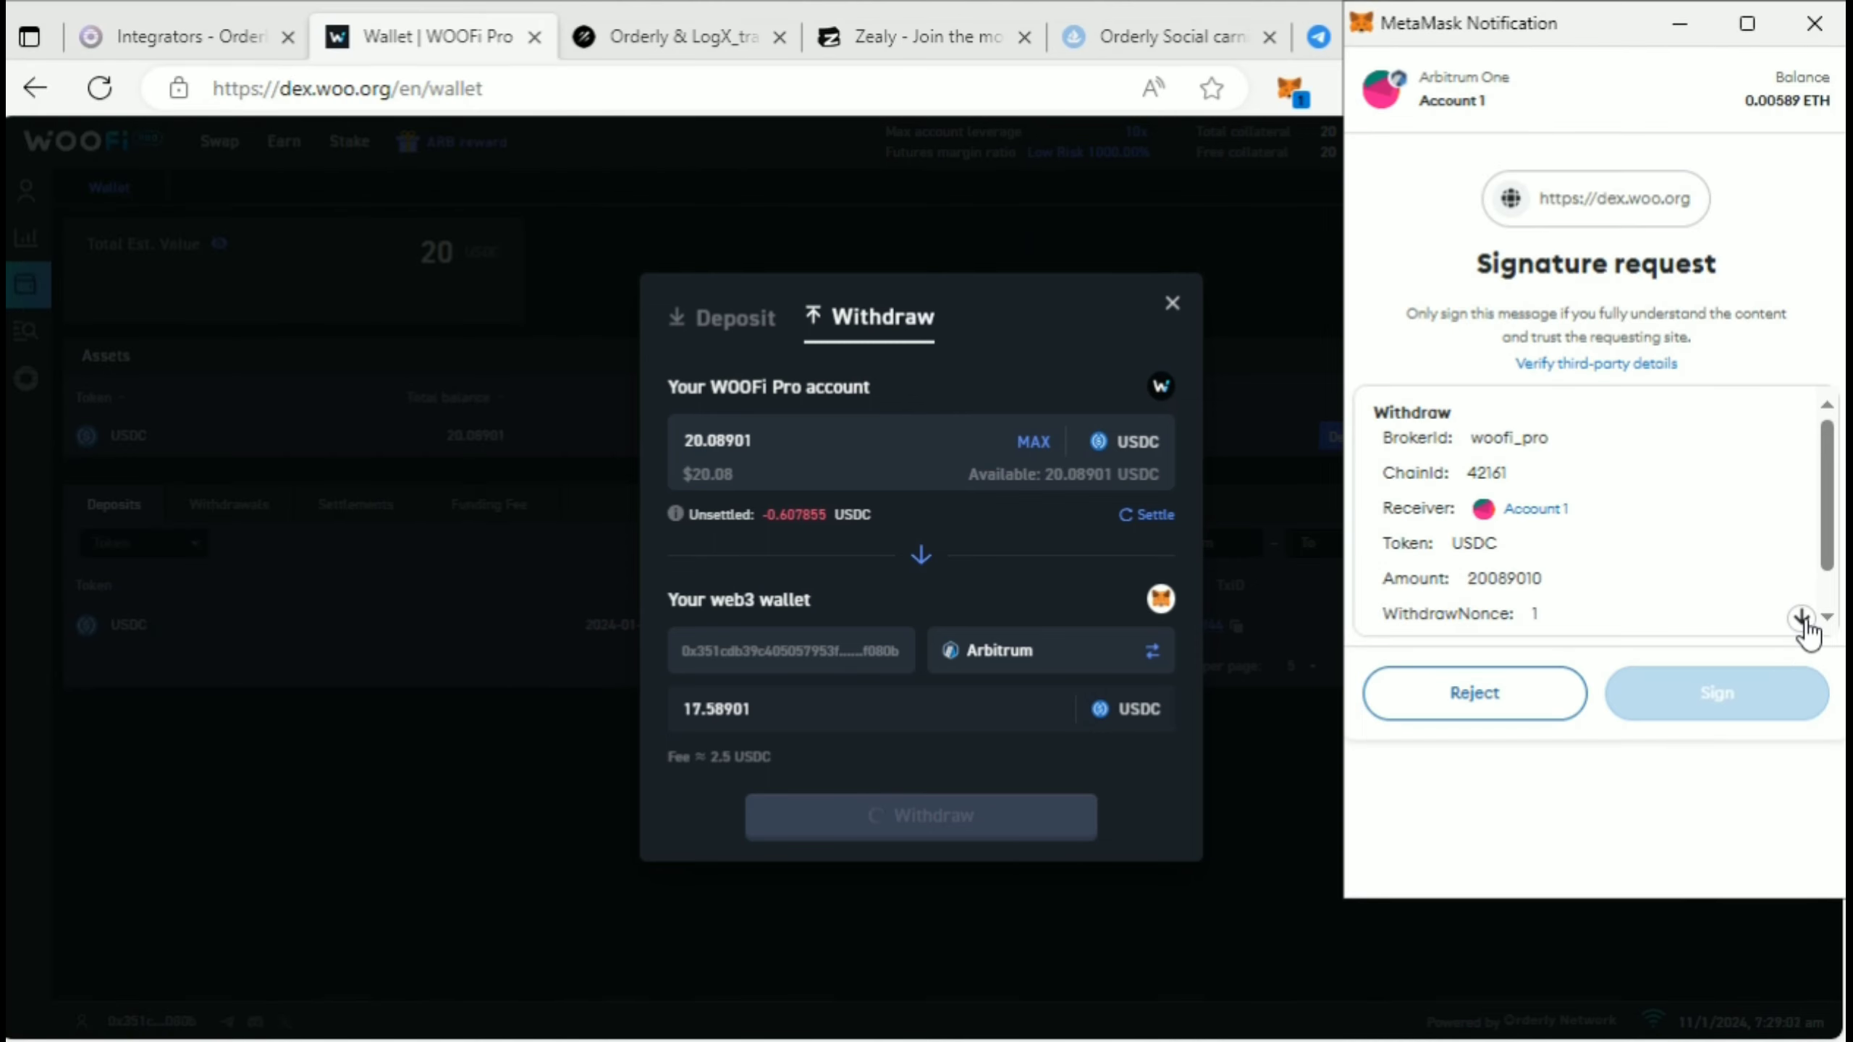
left_click(1803, 619)
left_click(1754, 694)
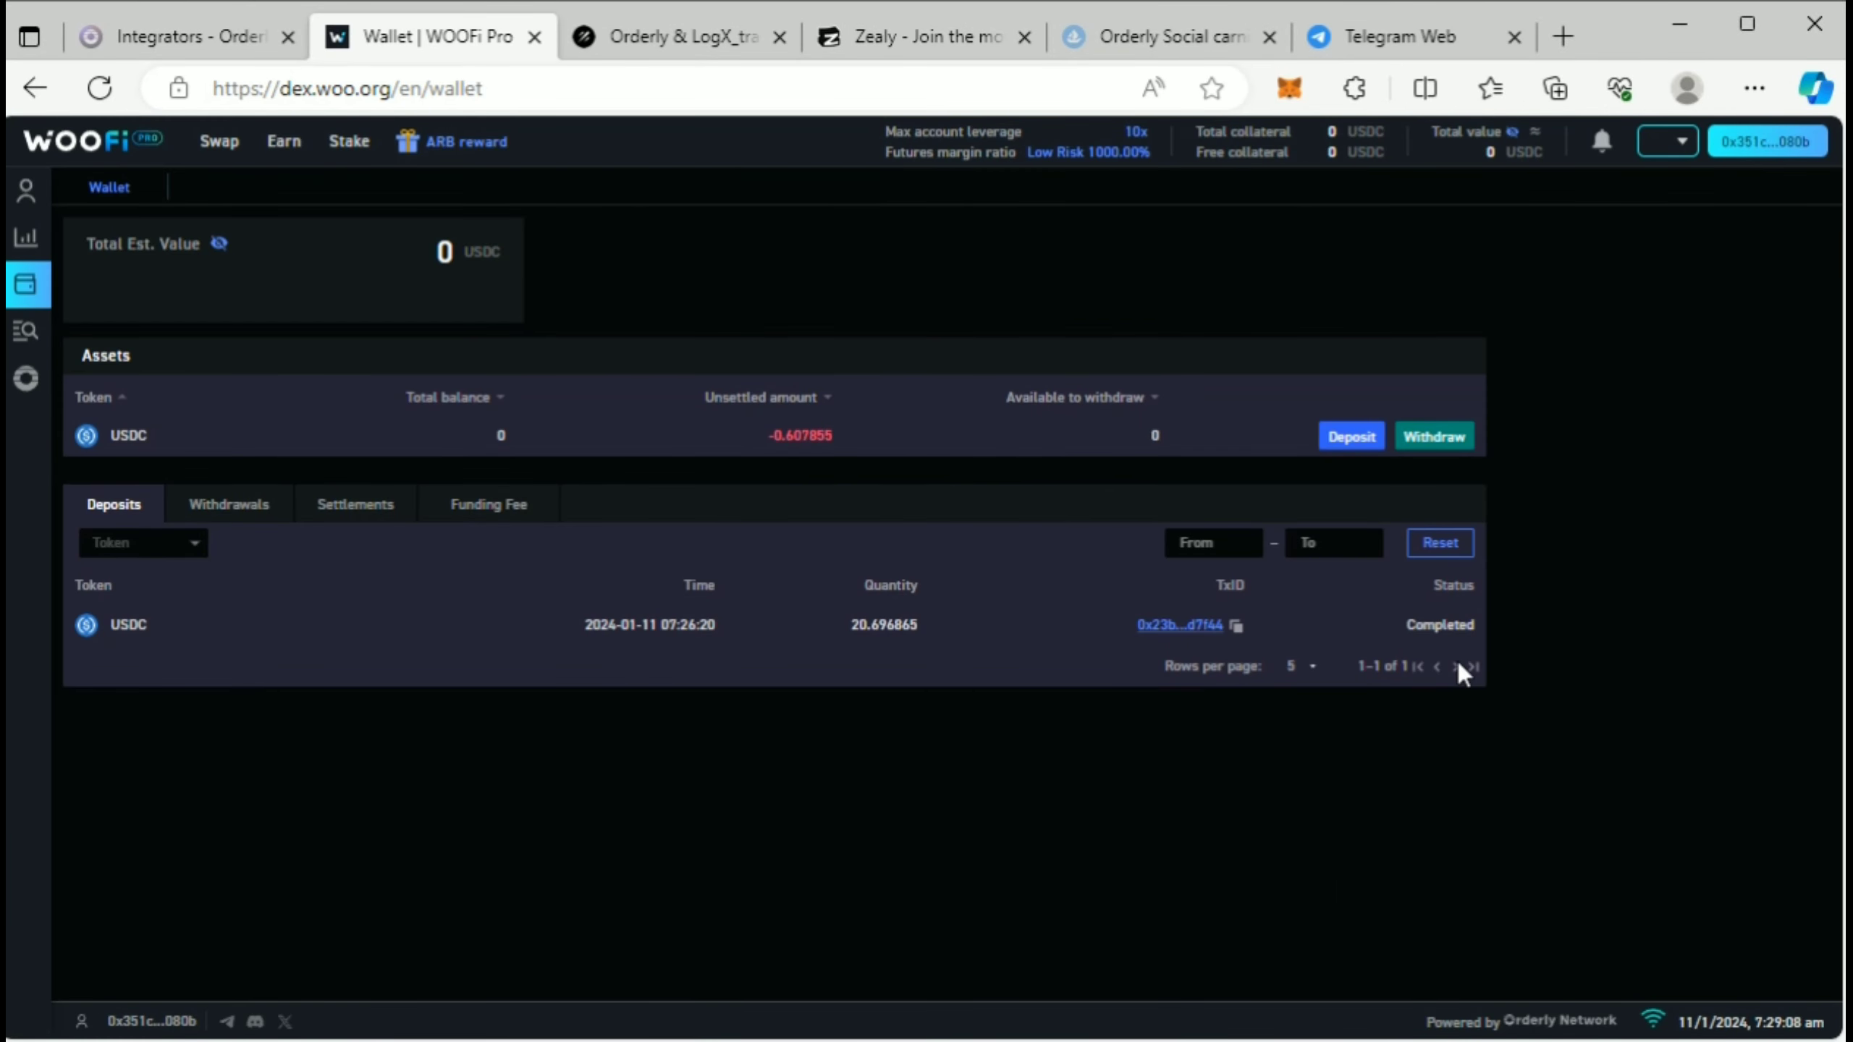
left_click(267, 504)
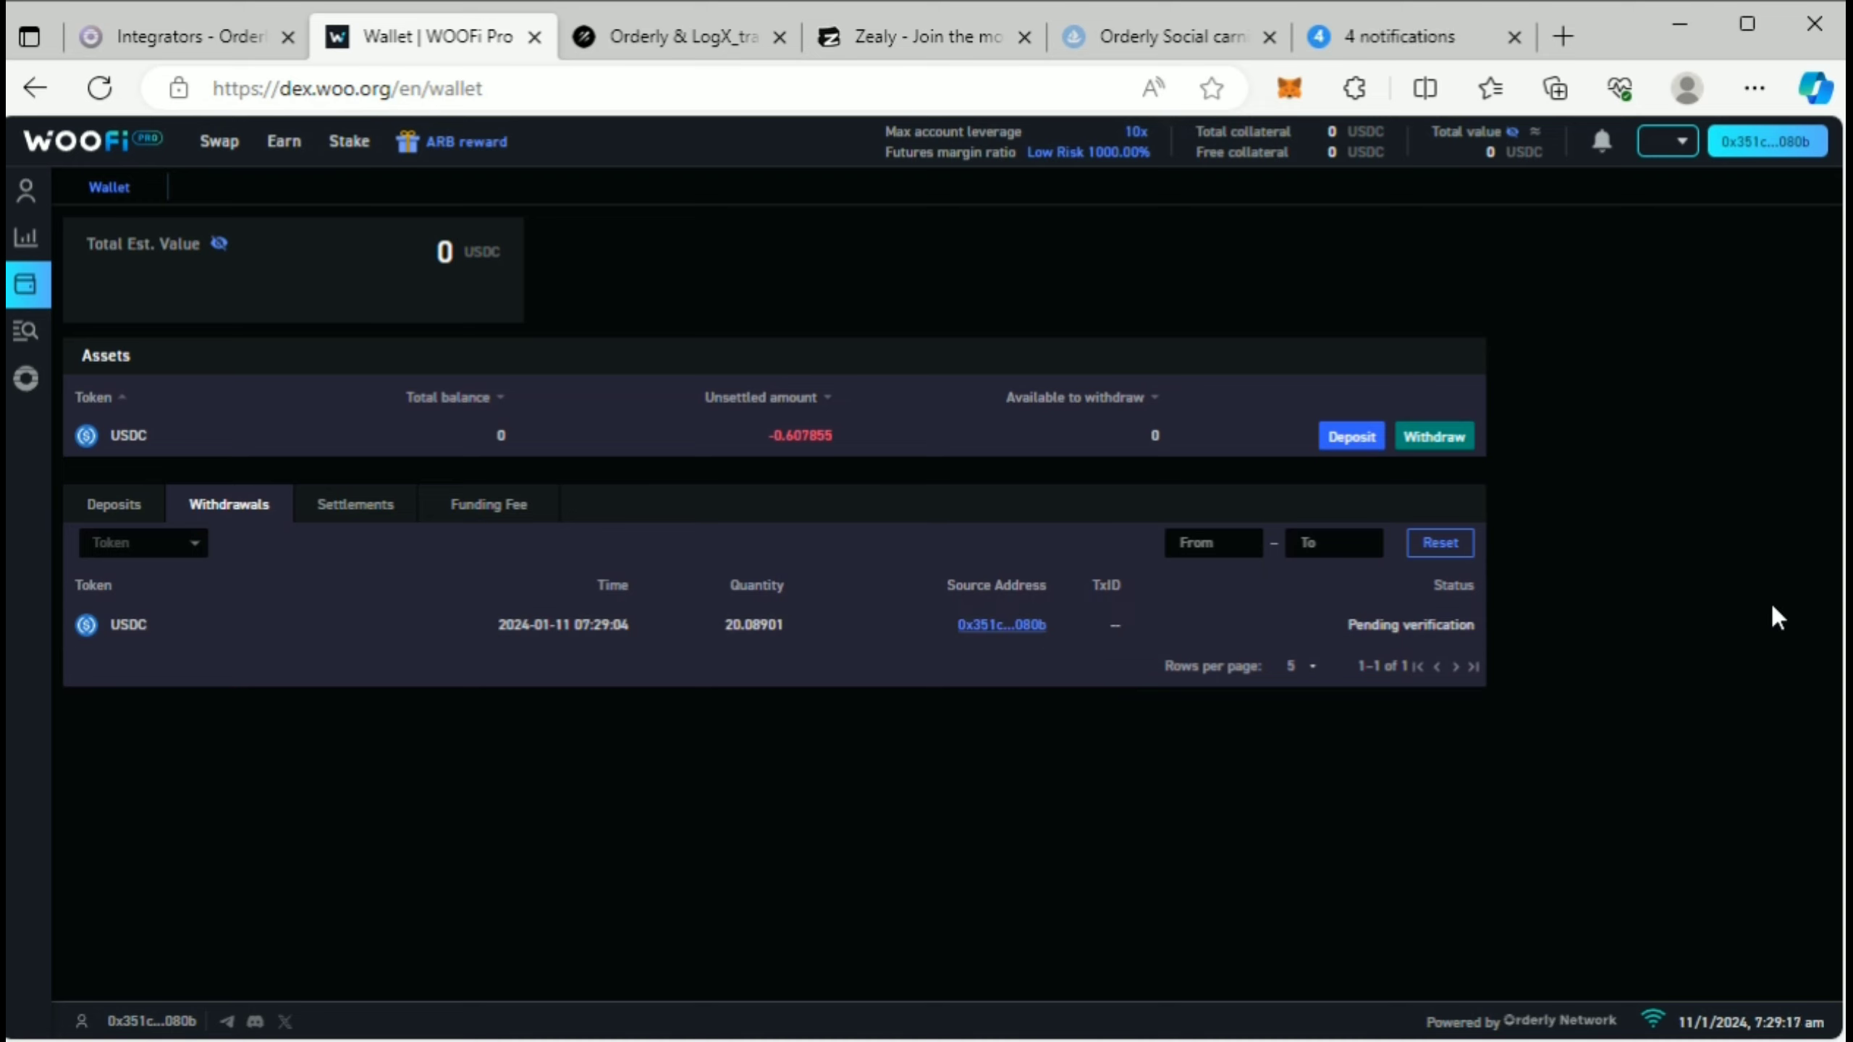
Step: Switch to the Galxe campaign "Orderly & LogX_trade Partnership Witness !" and open the OrderlyNetwork space from it
left_click(712, 47)
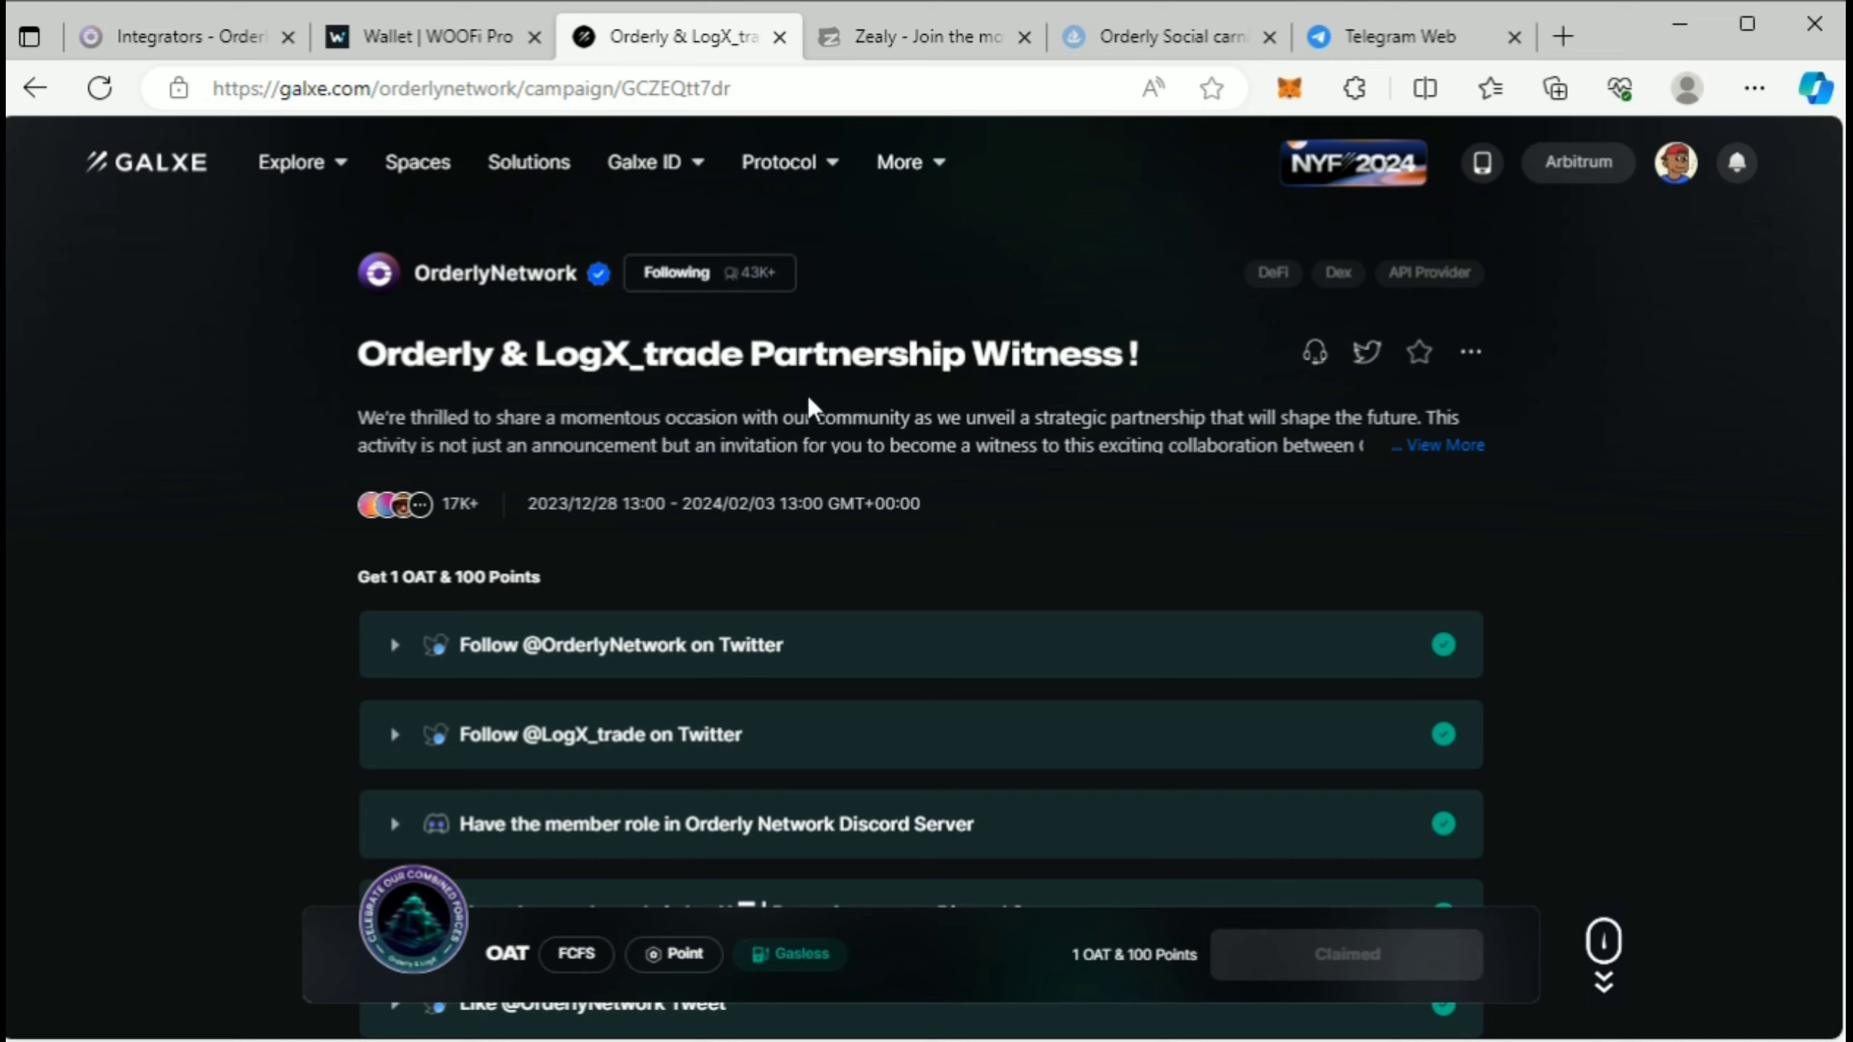
left_click_drag(525, 359, 794, 357)
left_click(792, 358)
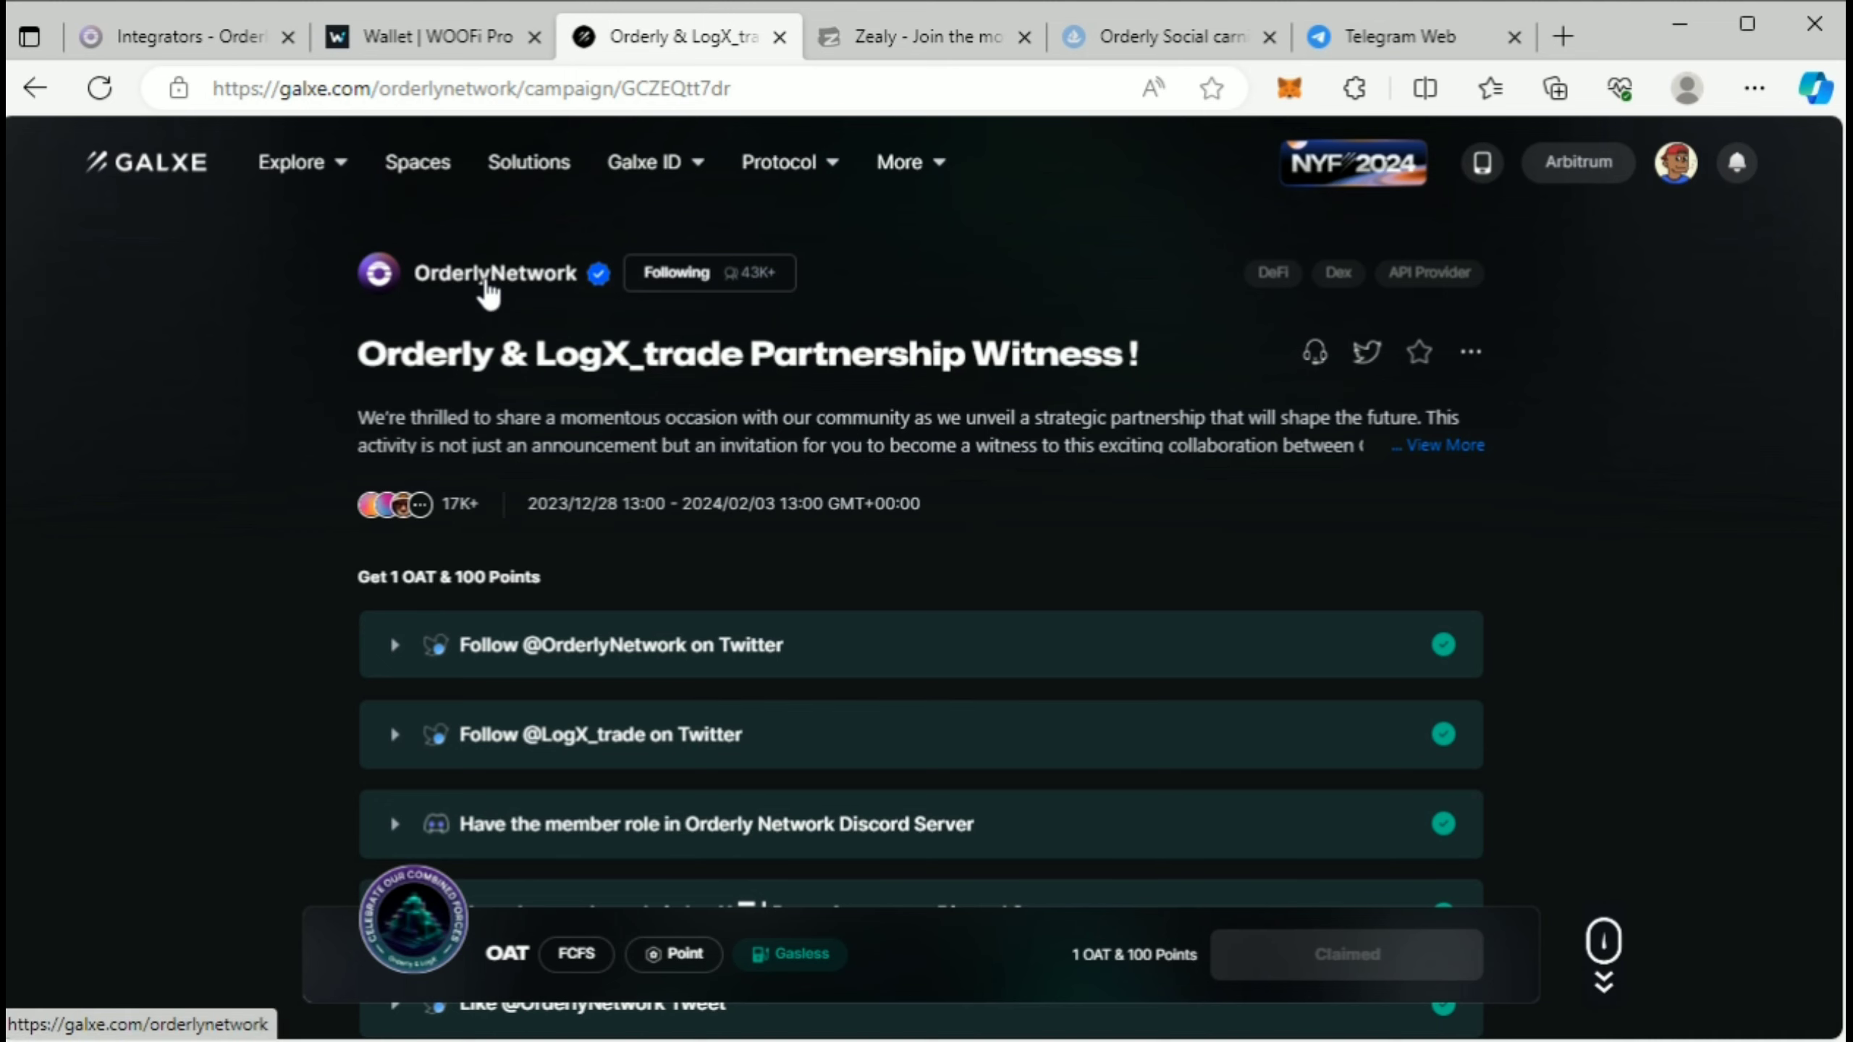
left_click(487, 292)
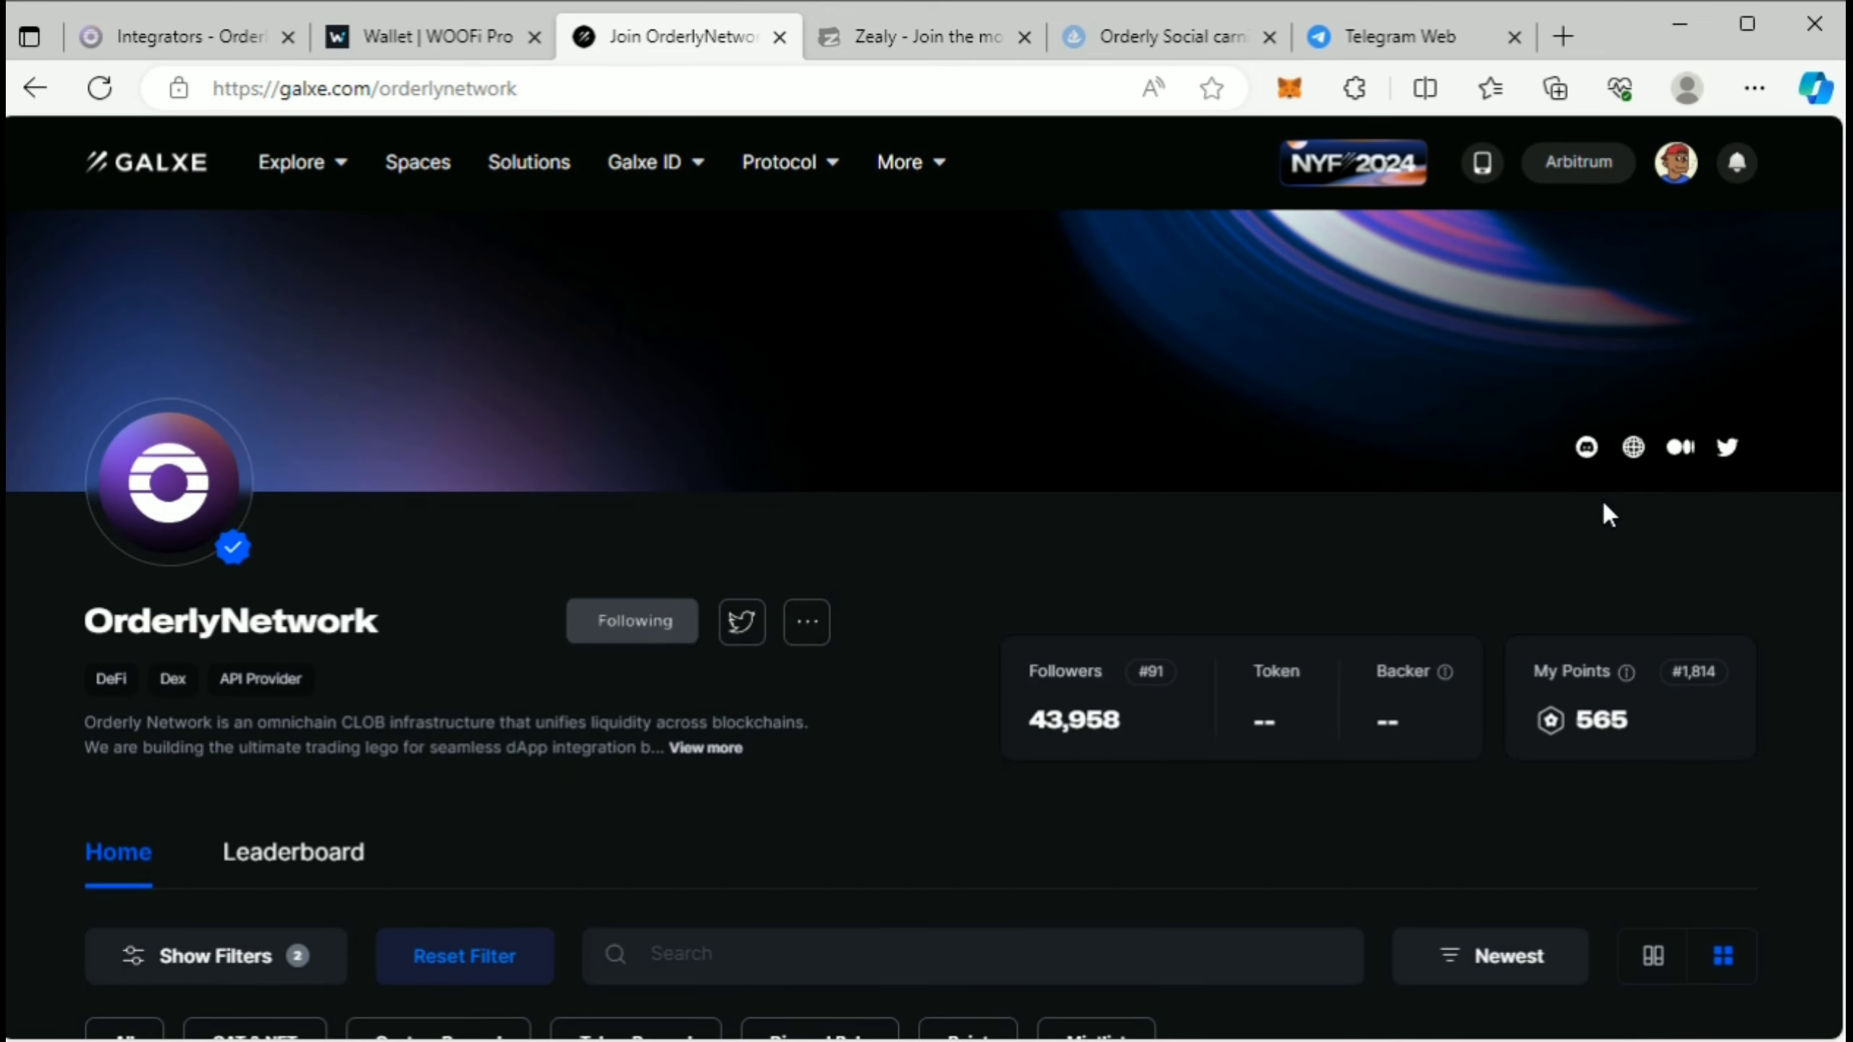
Step: Examine the My Points score and the list of available campaigns in the OrderlyNetwork space
scroll(1374, 525, "down", 3)
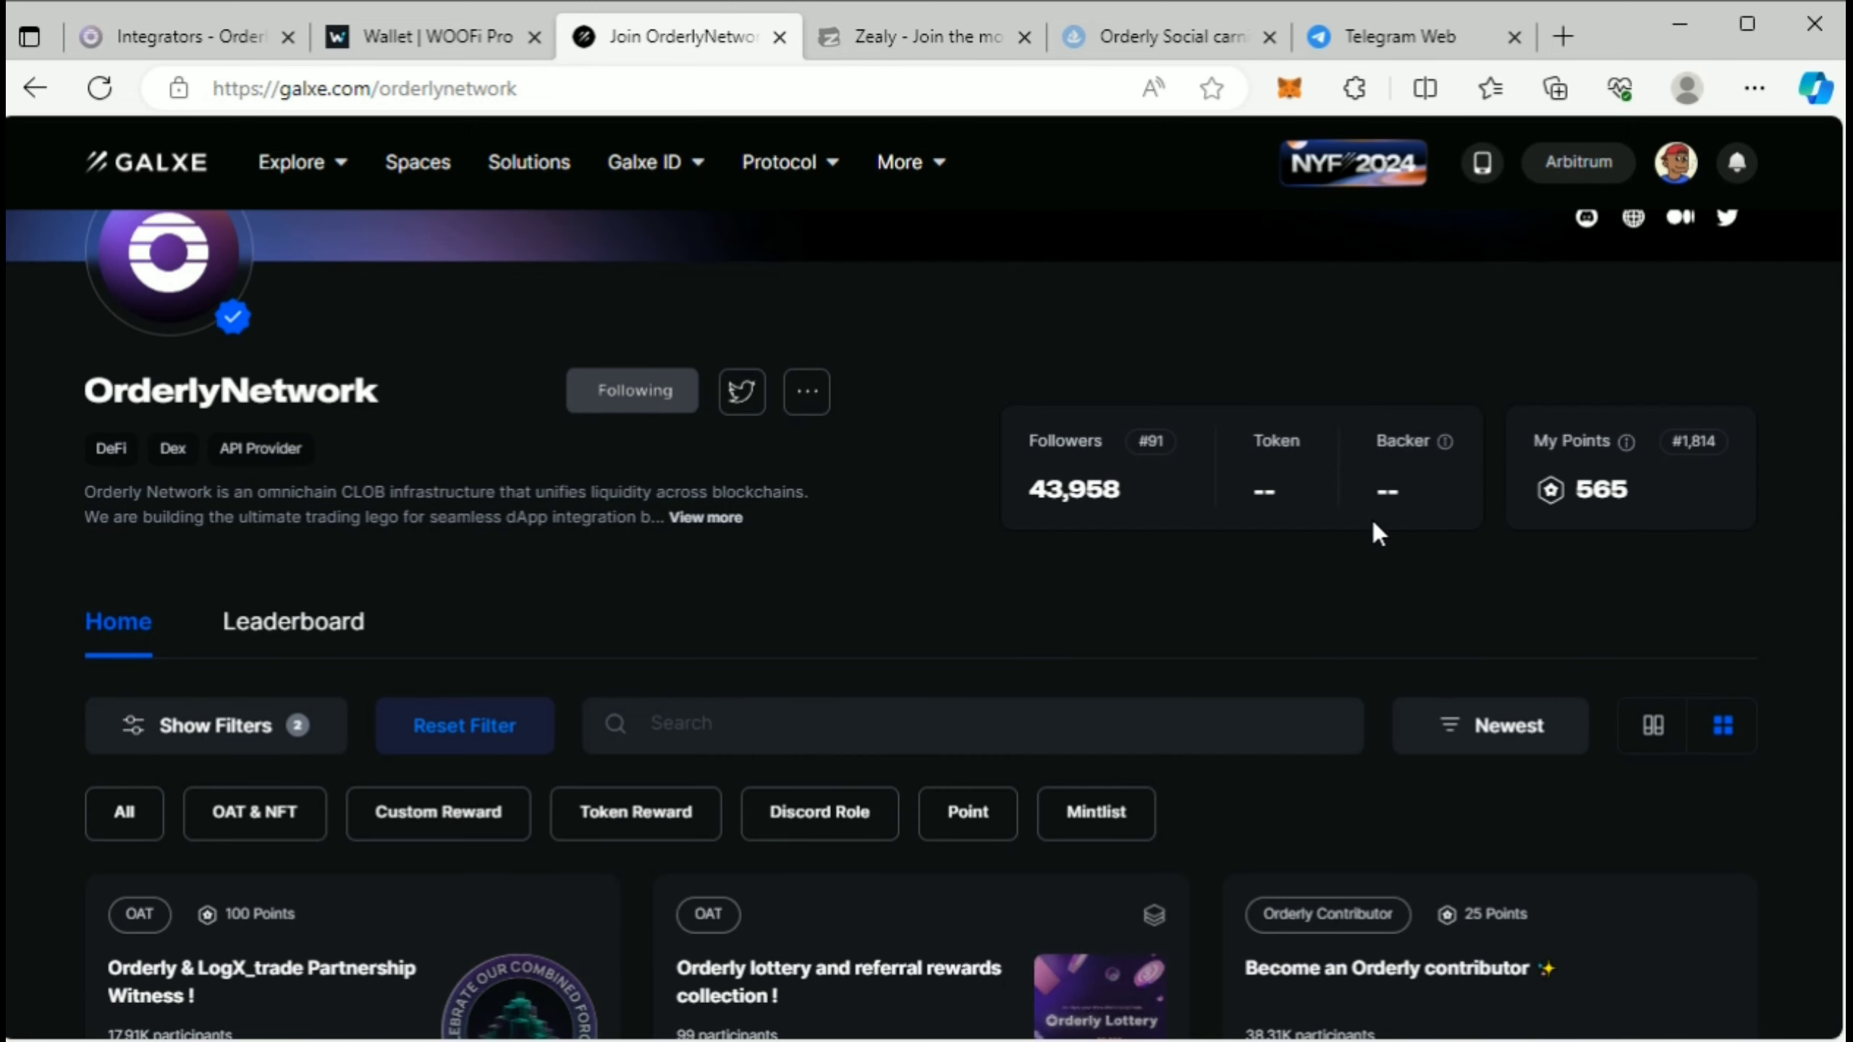
double_click(1590, 487)
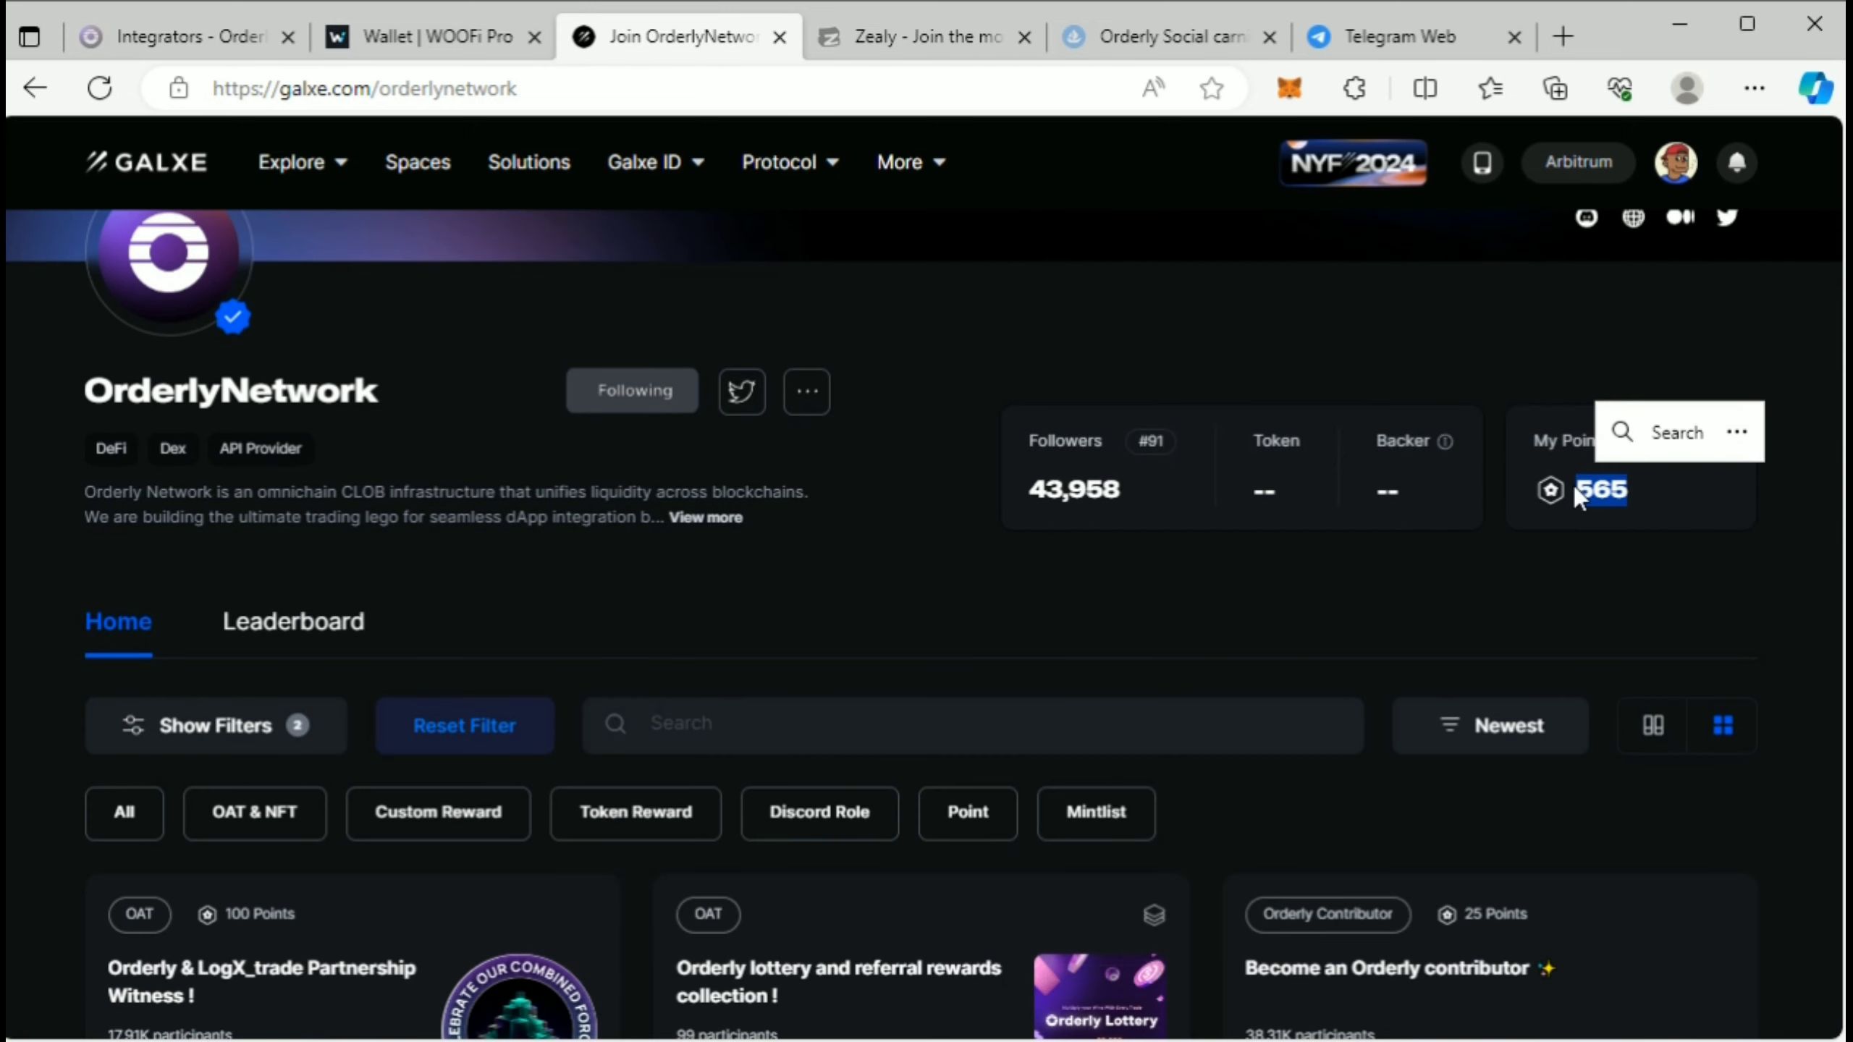
left_click(1509, 376)
scroll(1508, 375, "down", 3)
scroll(1510, 381, "down", 2)
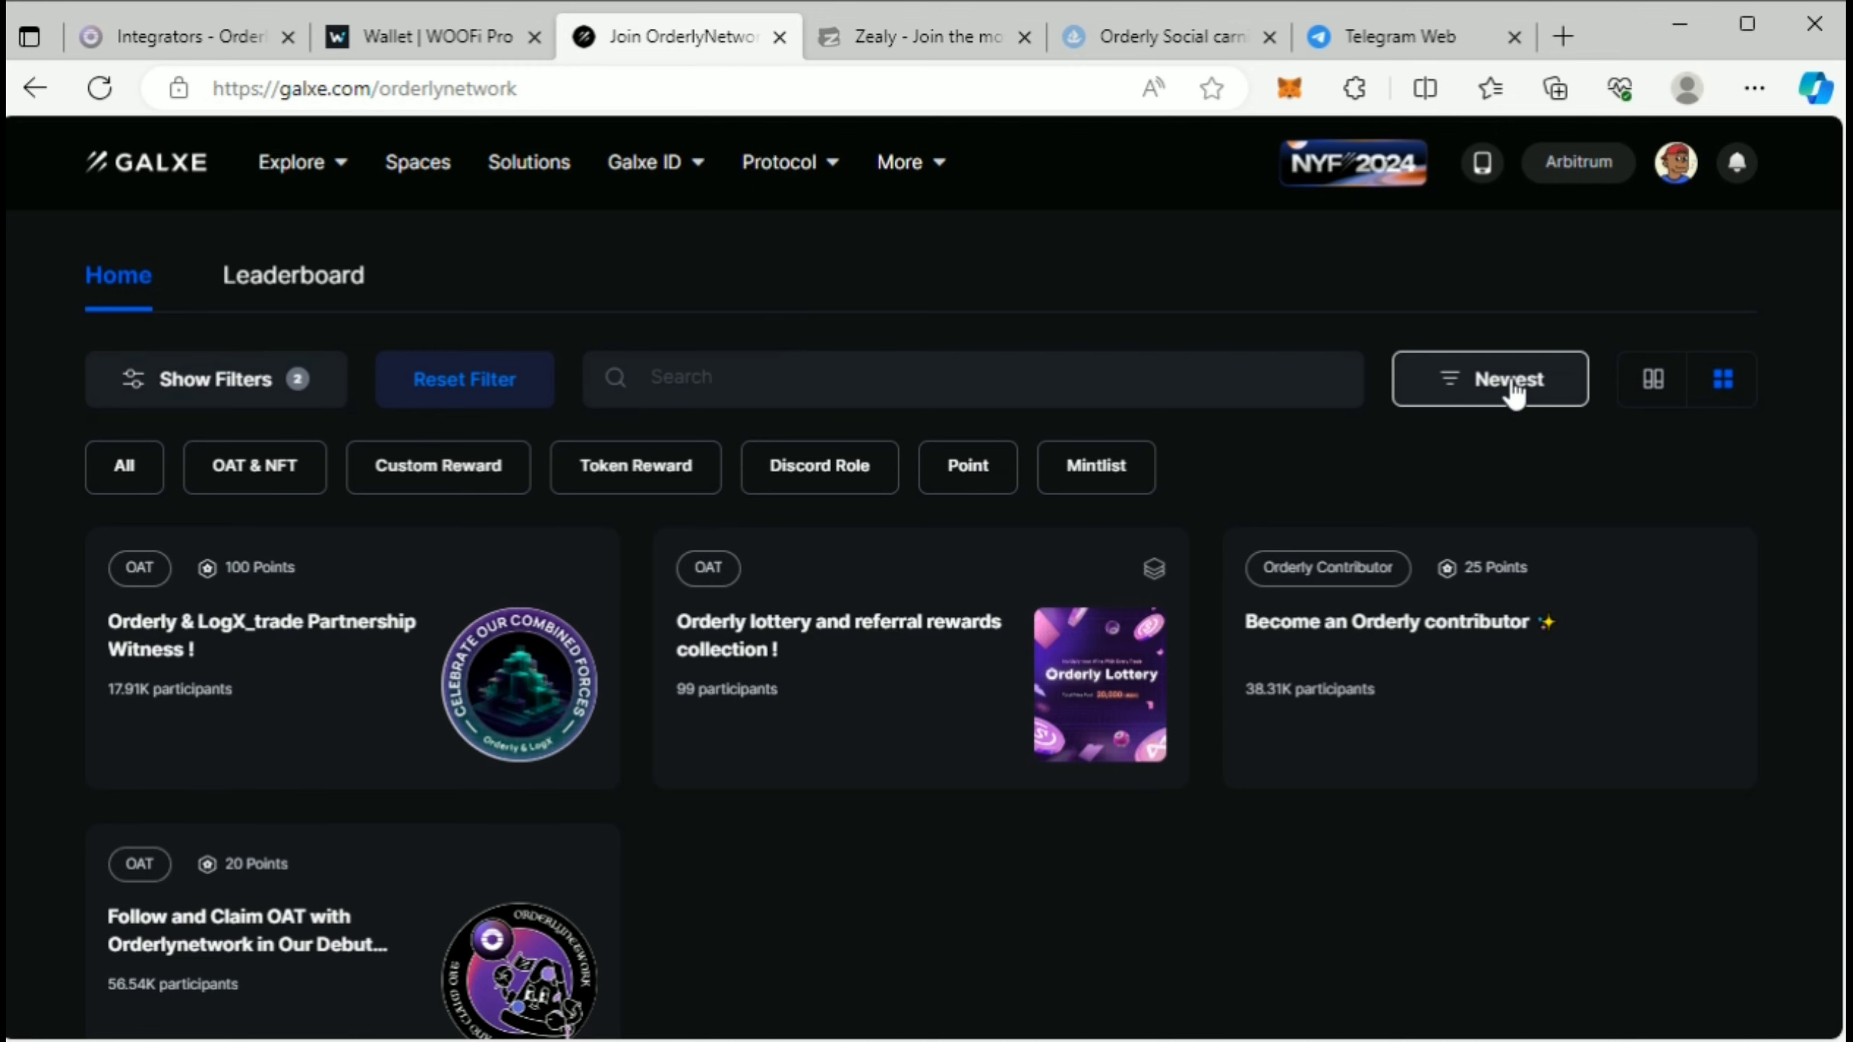
scroll(1514, 393, "up", 2)
scroll(1514, 390, "up", 2)
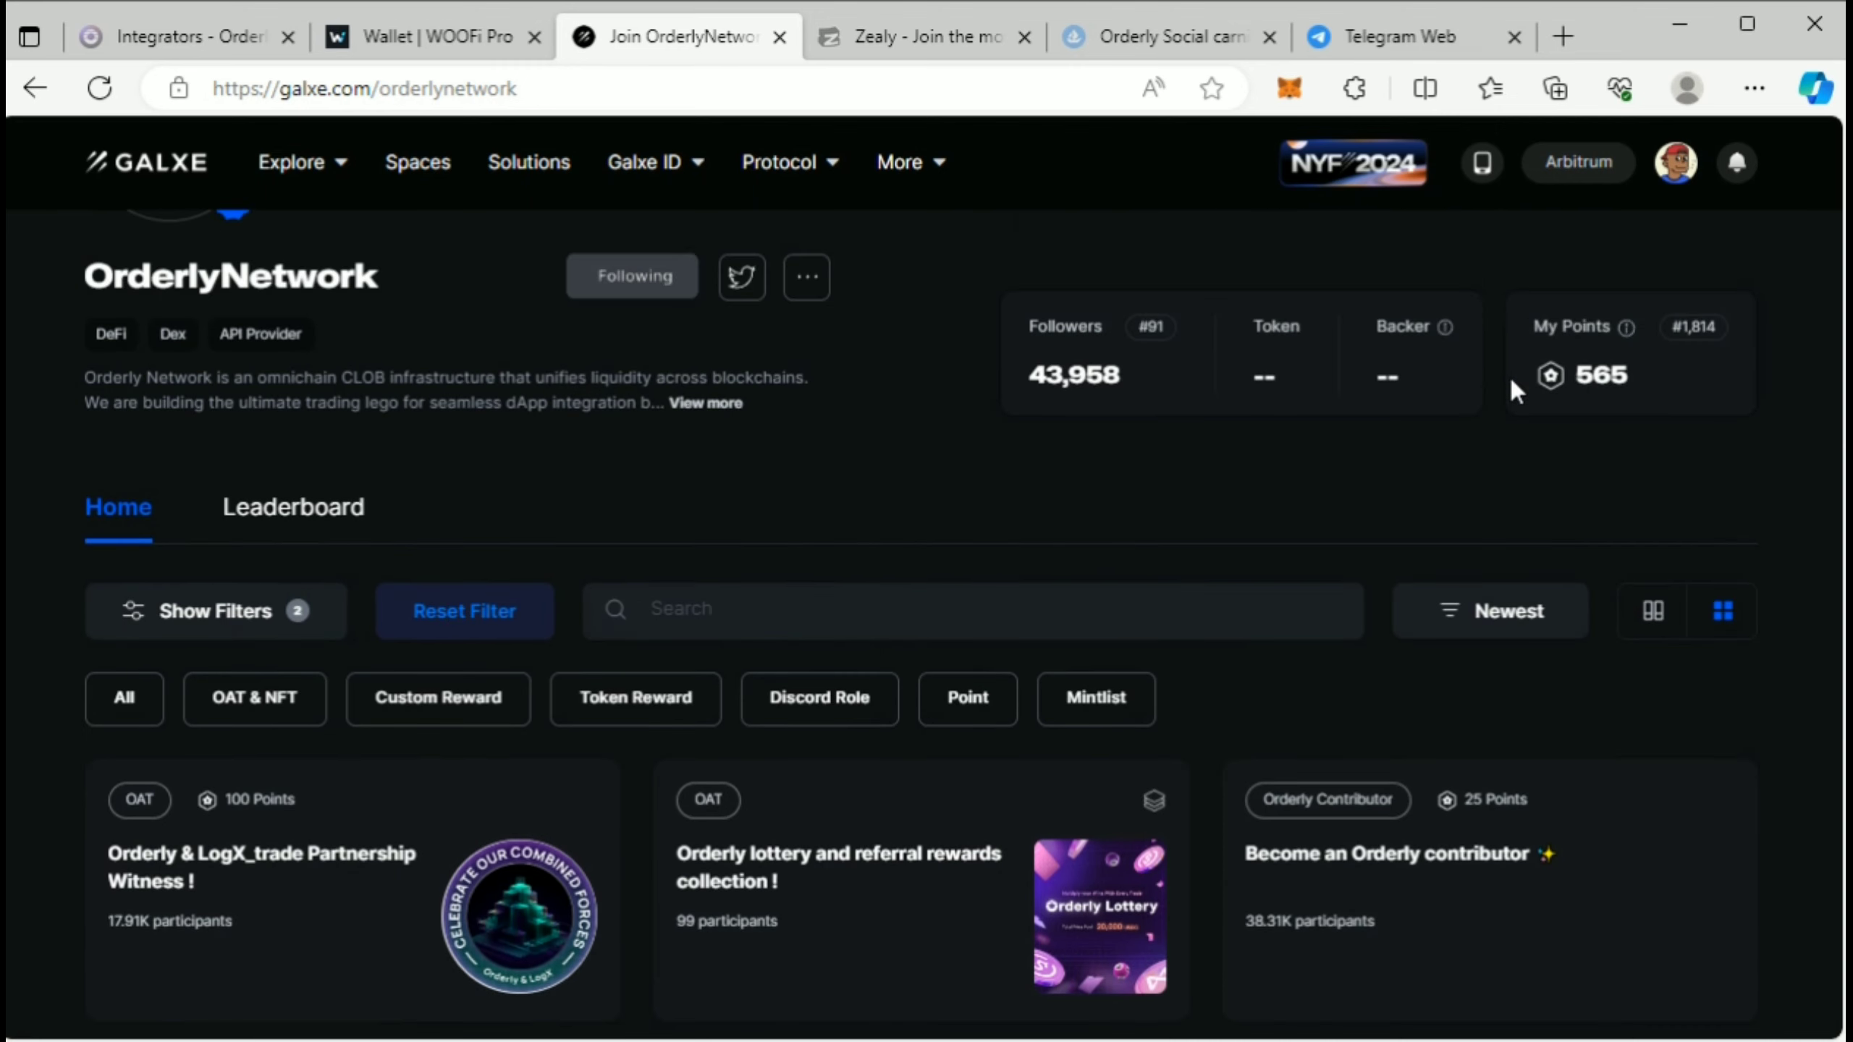
scroll(1512, 382, "up", 4)
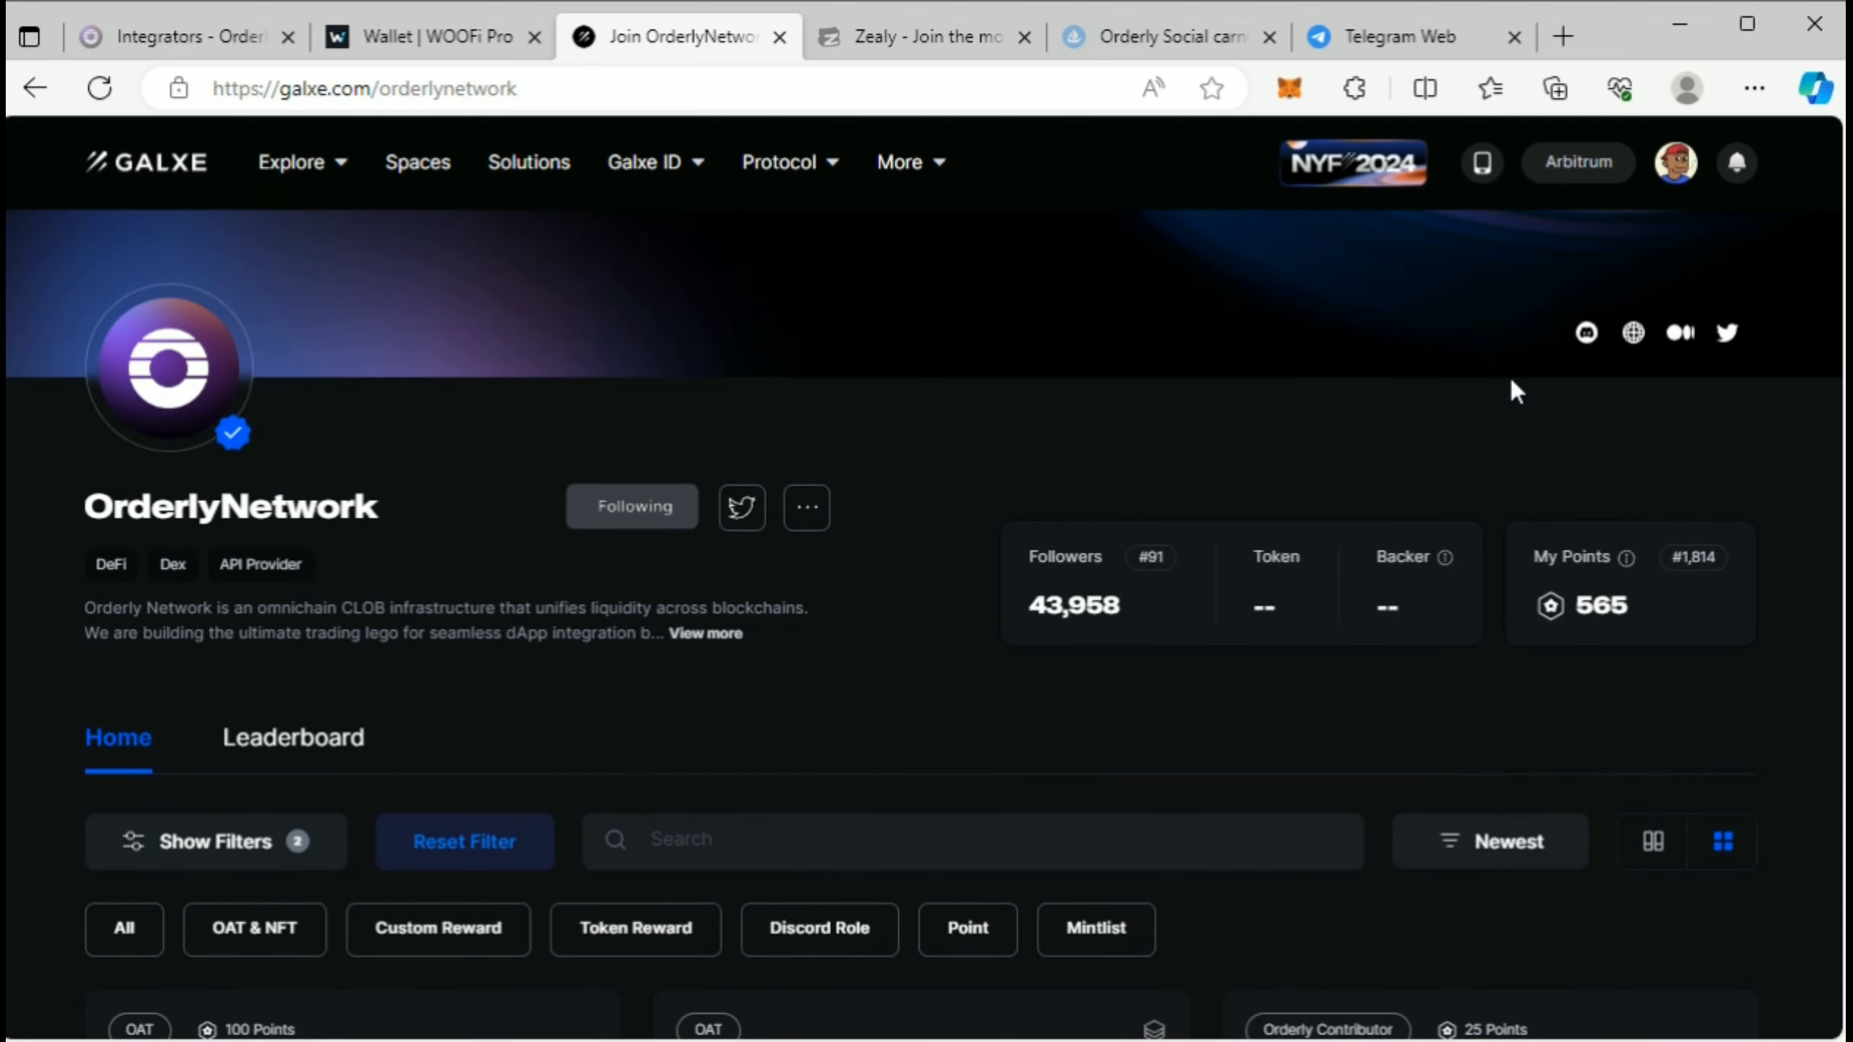
Step: Switch to the OrderlyNetwork questboard on Zealy, close the Galxe page and look through the Getting Started quests
left_click(912, 33)
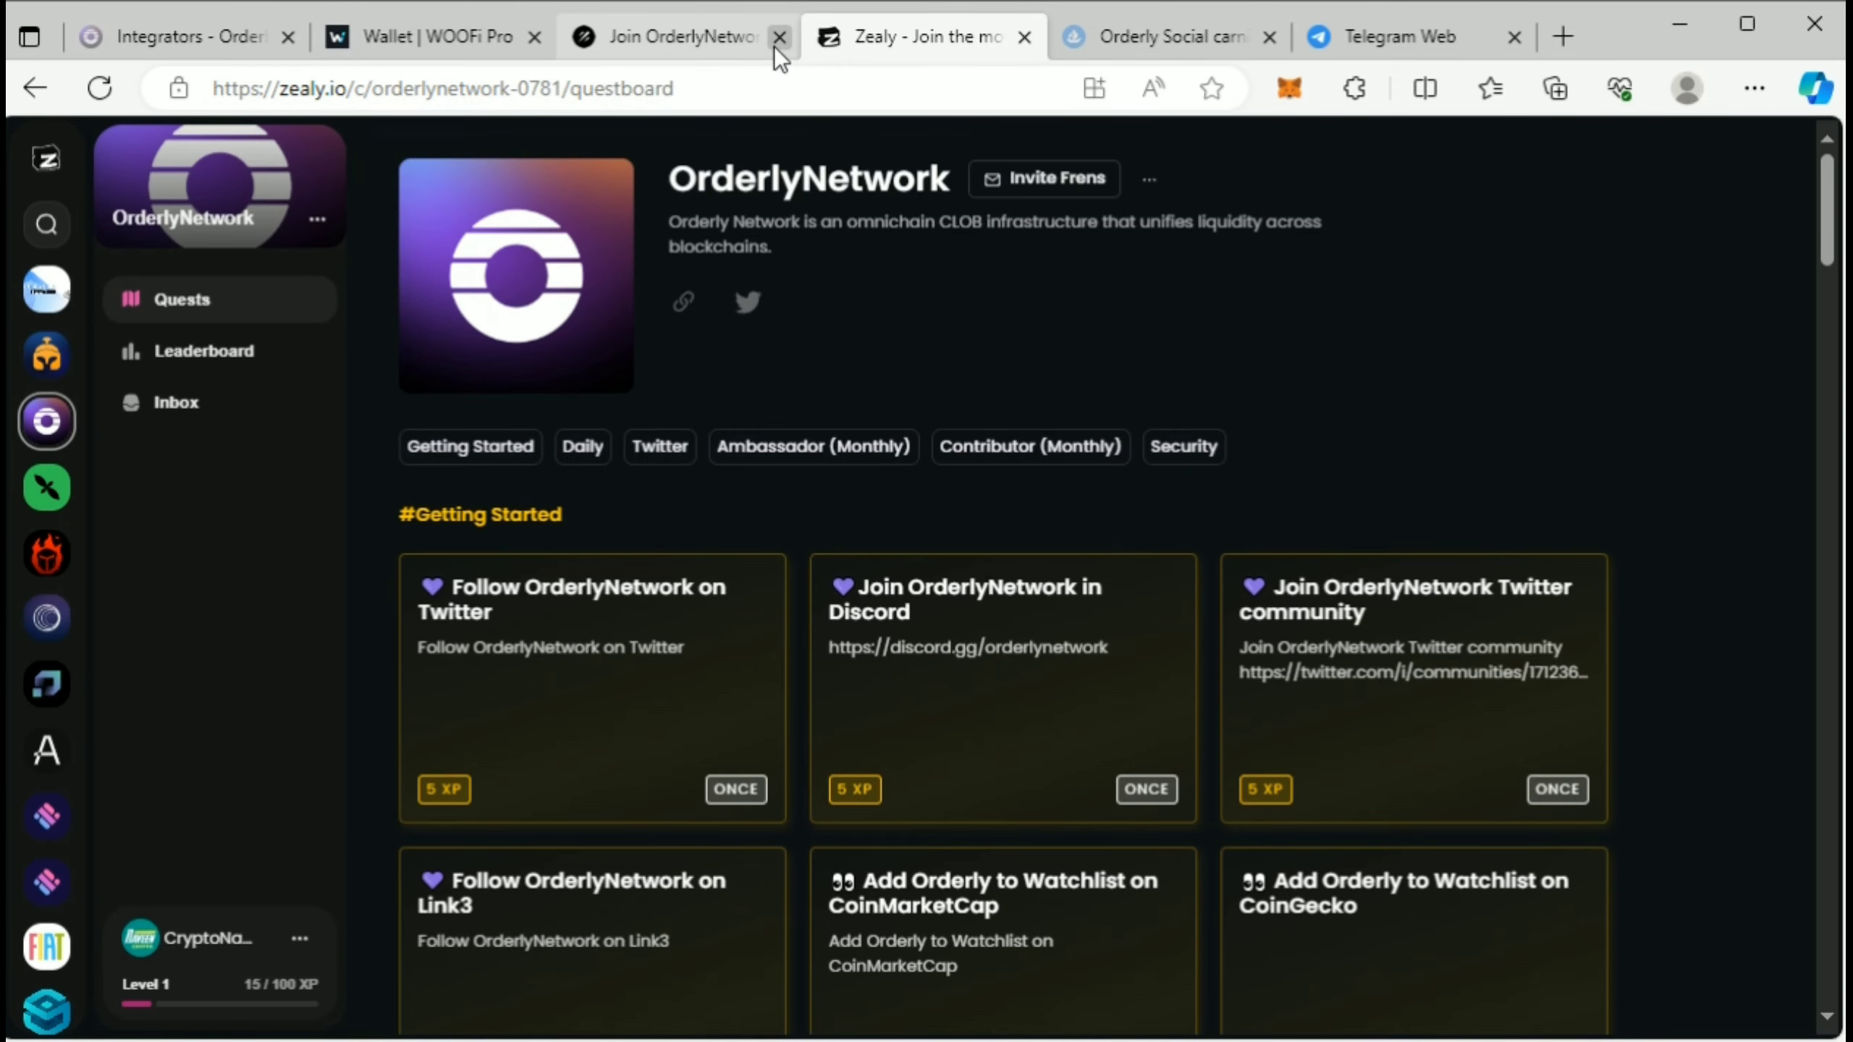
left_click(778, 42)
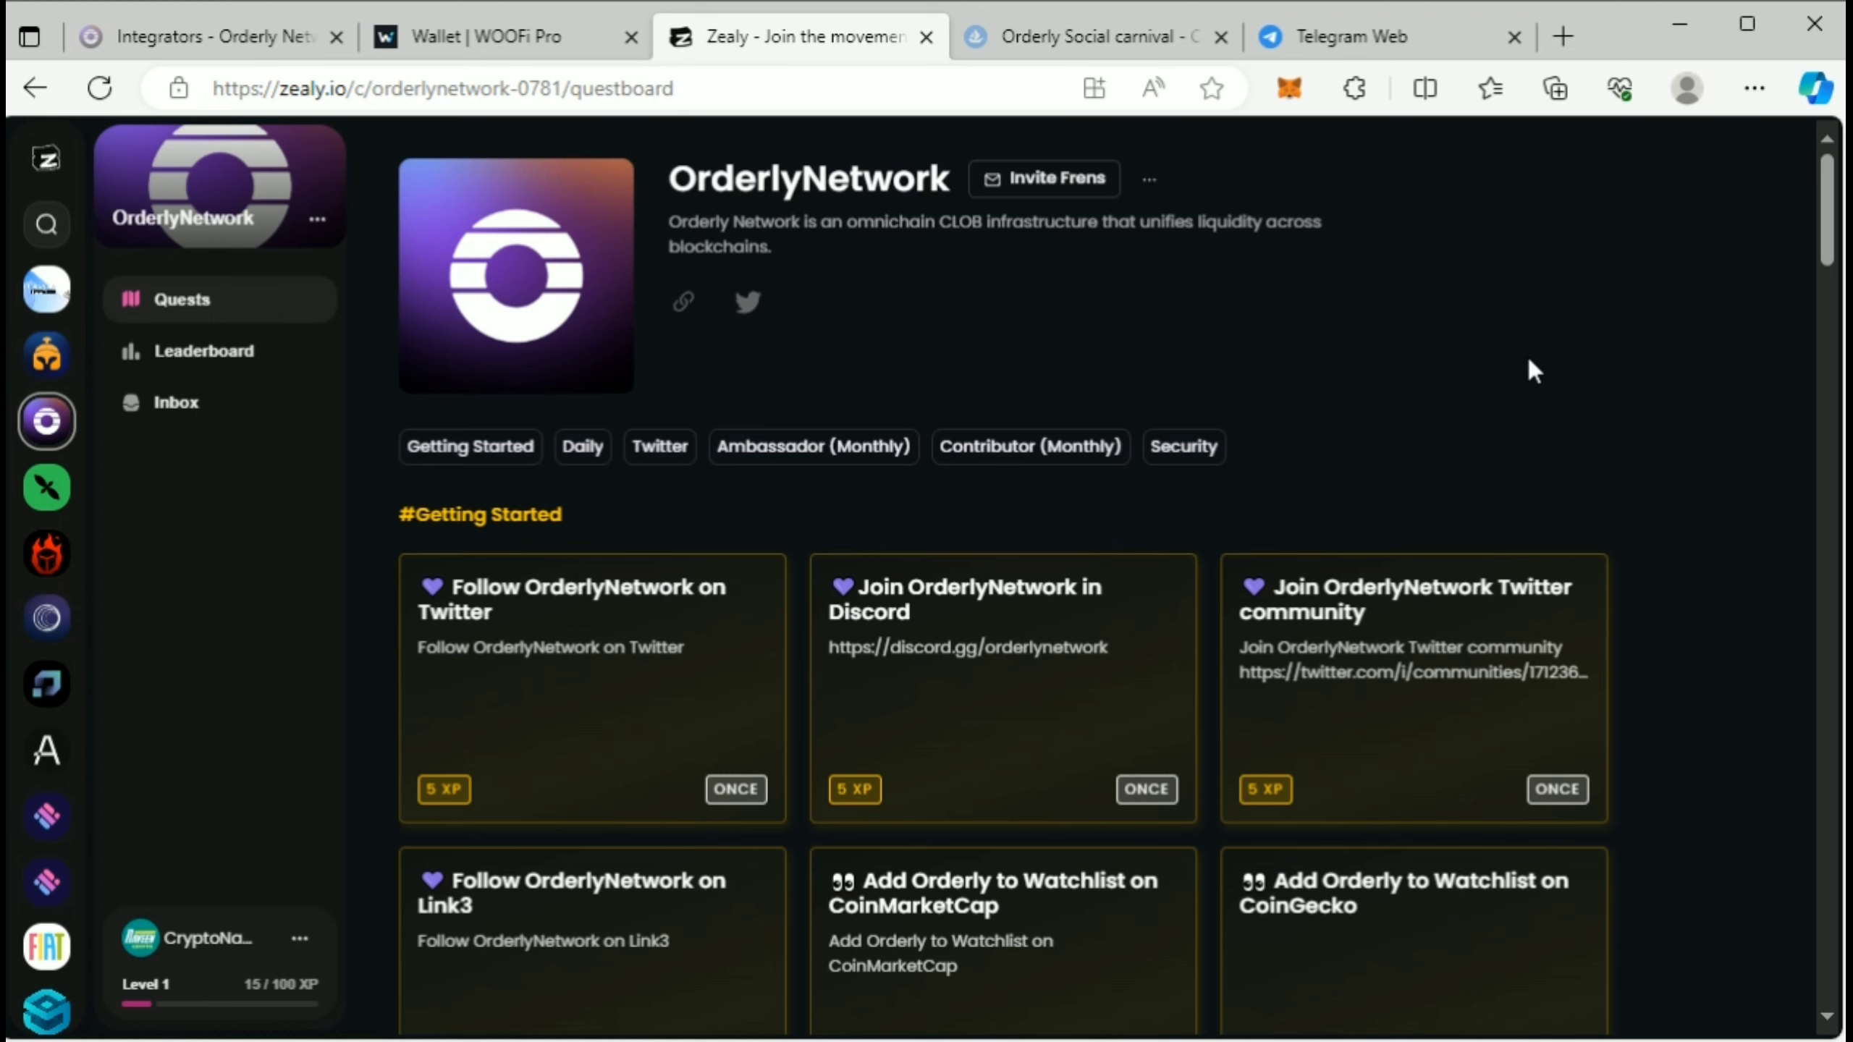
scroll(1530, 362, "down", 3)
scroll(1533, 372, "down", 12)
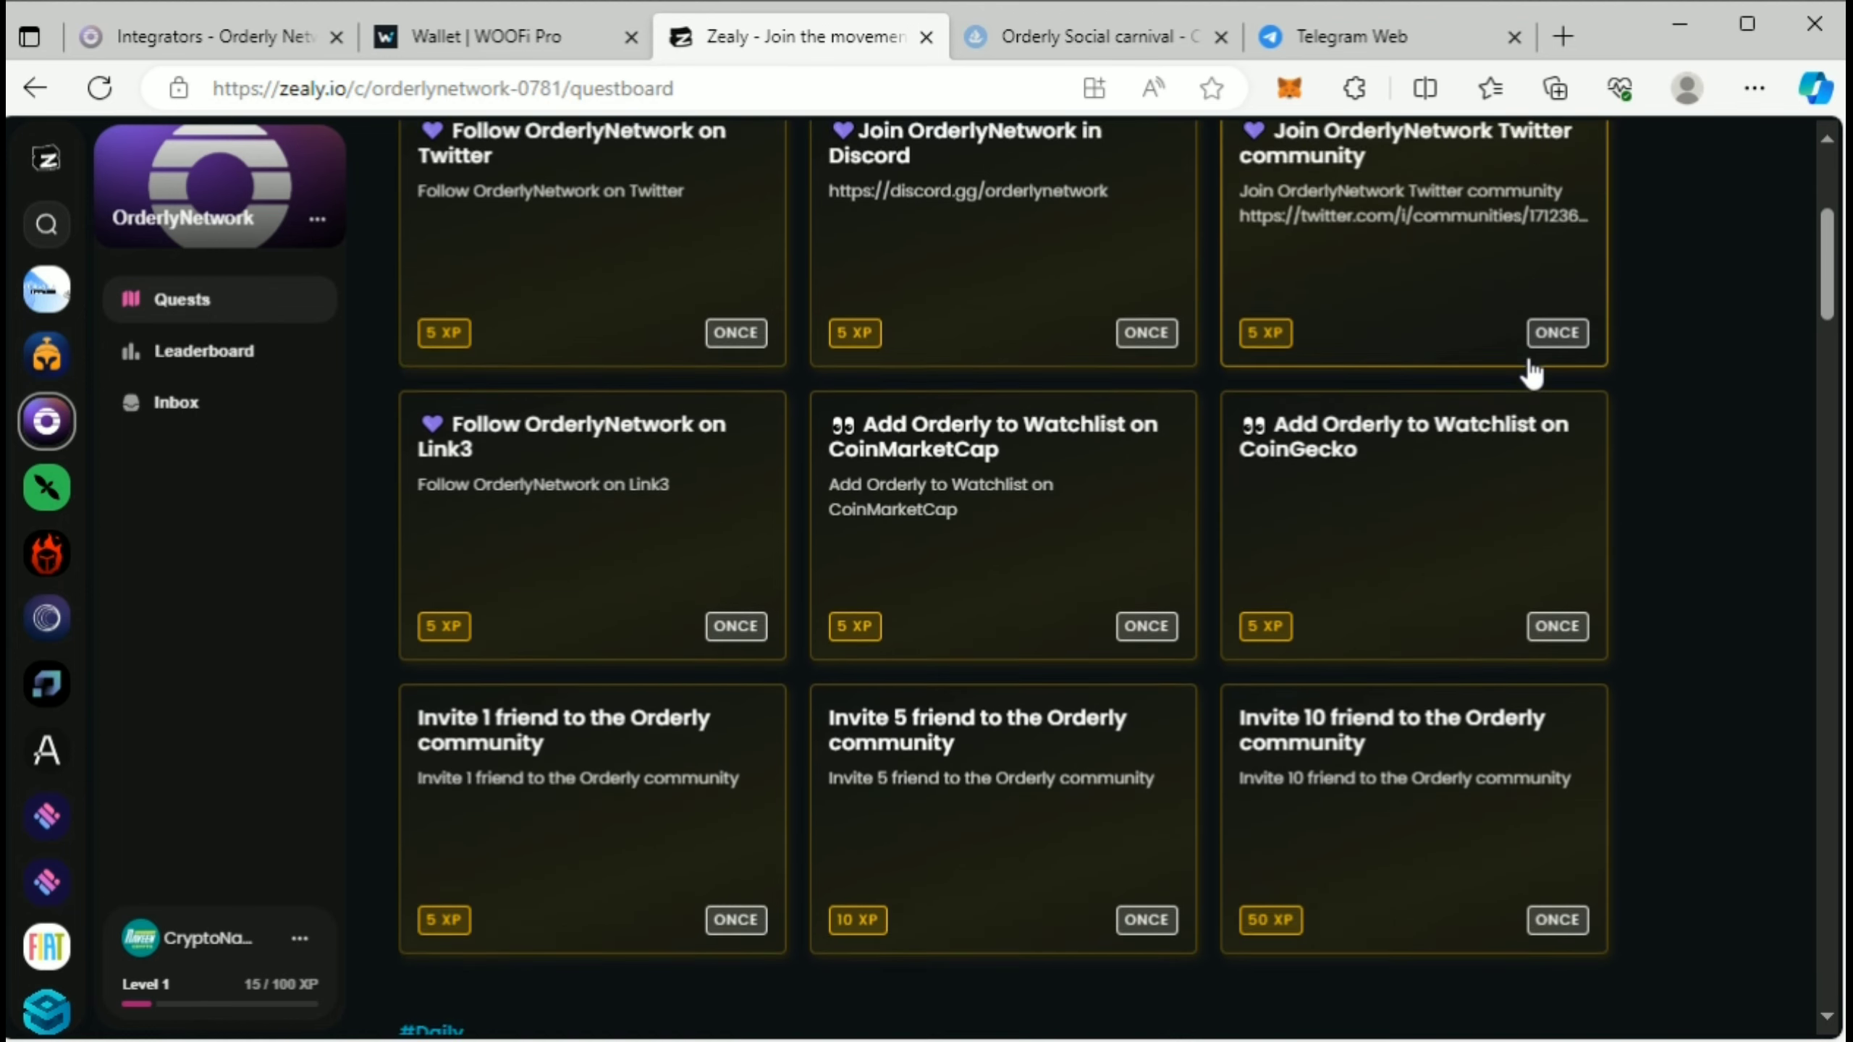
scroll(1526, 364, "up", 1)
scroll(1533, 372, "up", 14)
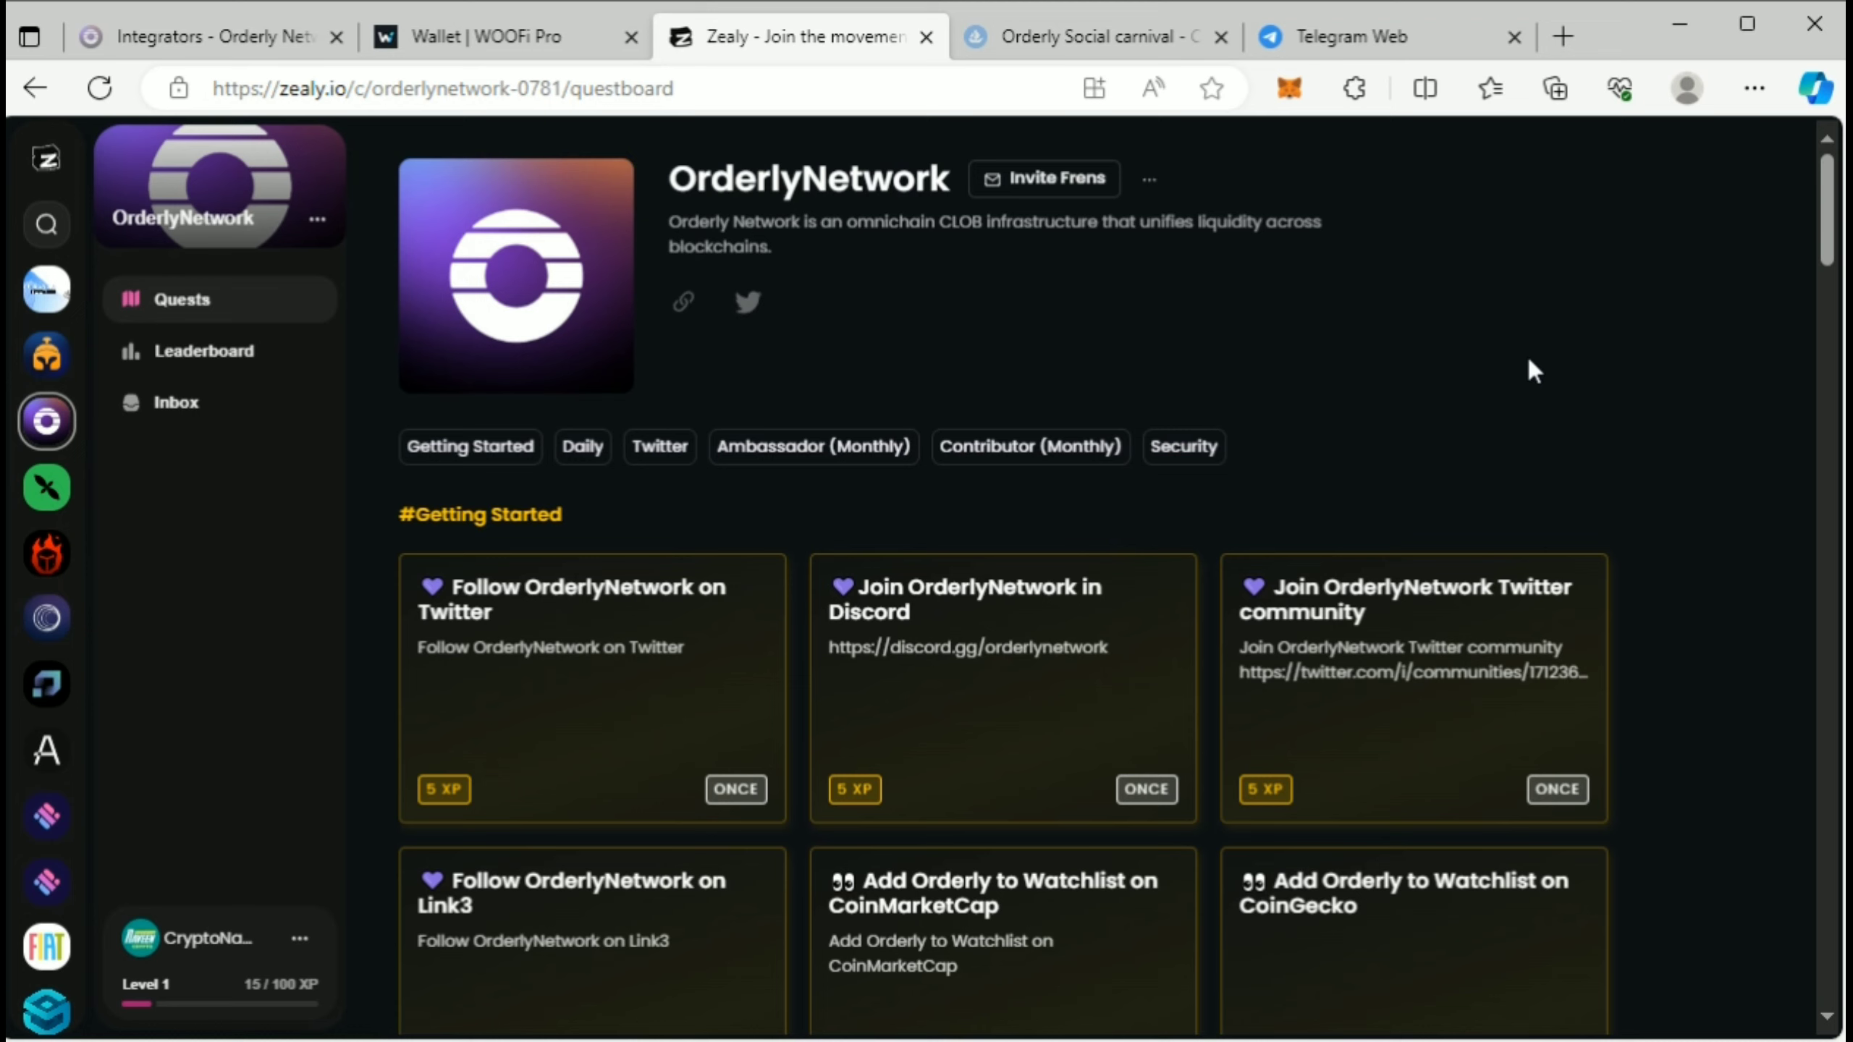
Step: Switch to Telegram Web and view the January 7 and January 6 posts among the channel's "orderly" search results
left_click(1379, 38)
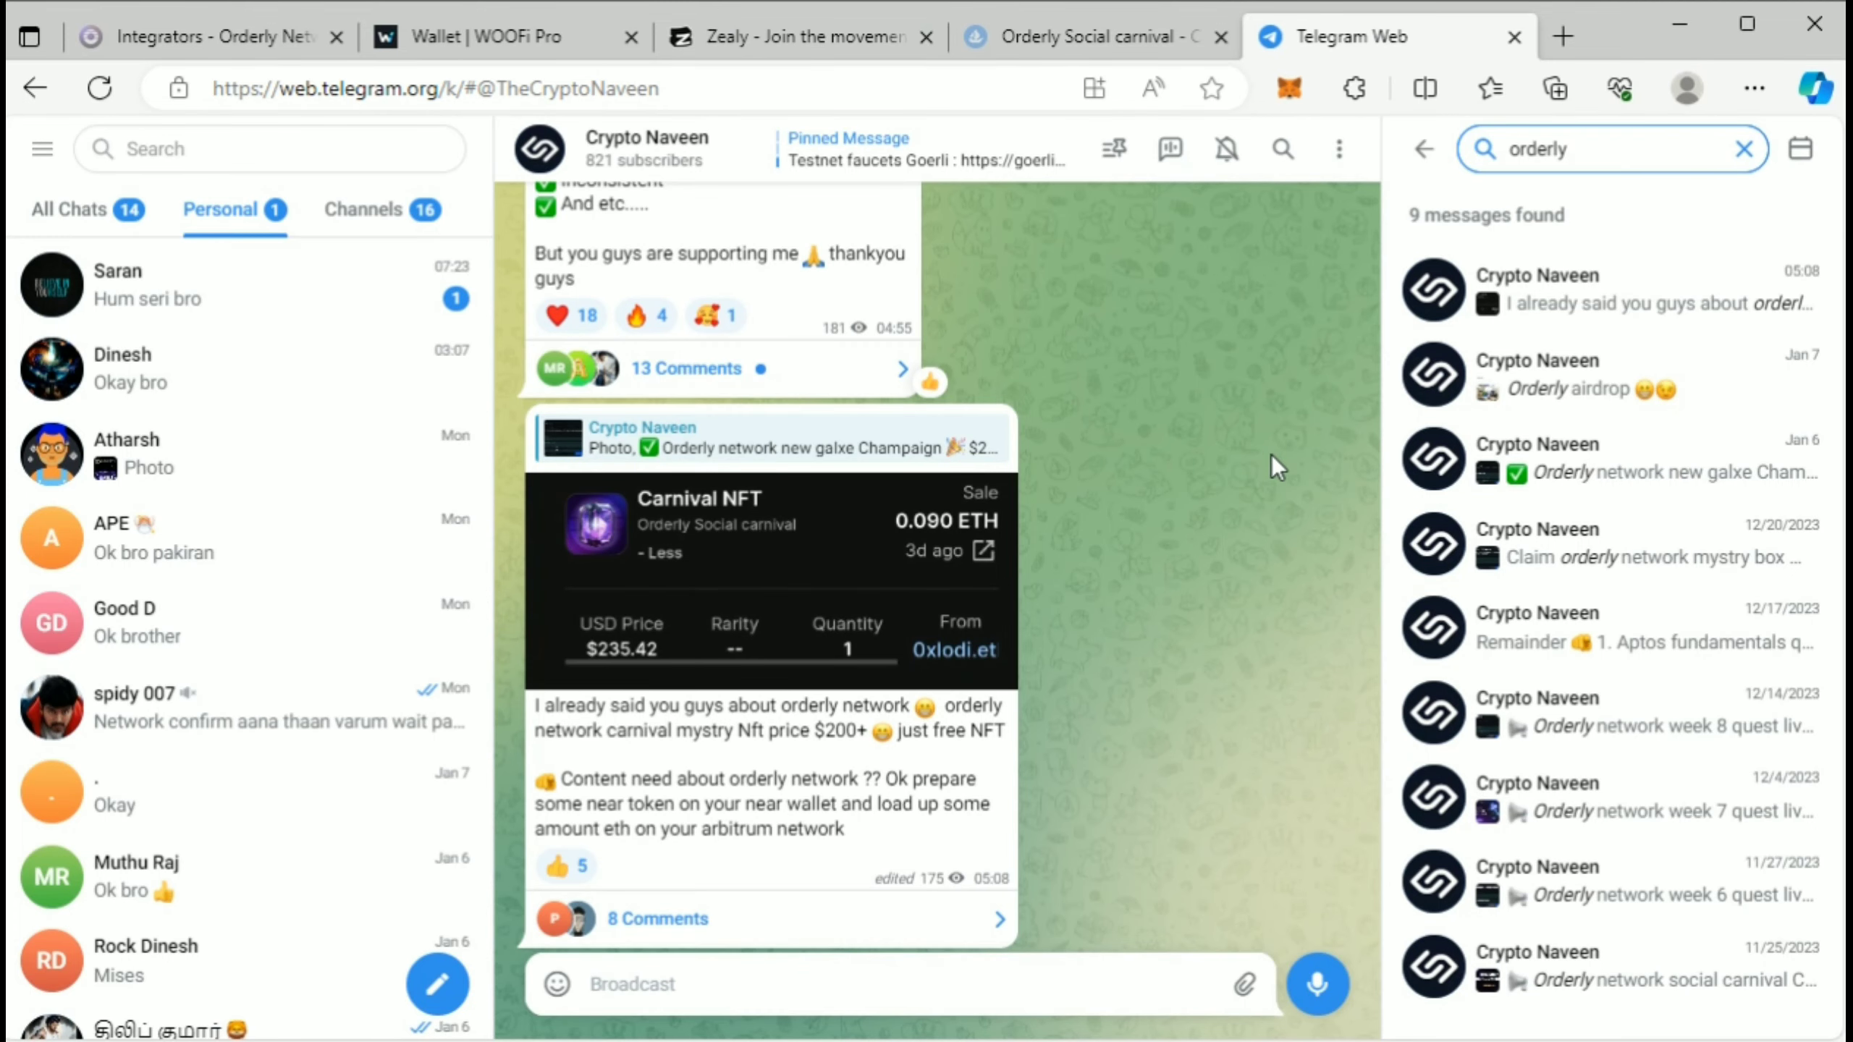
left_click(1667, 374)
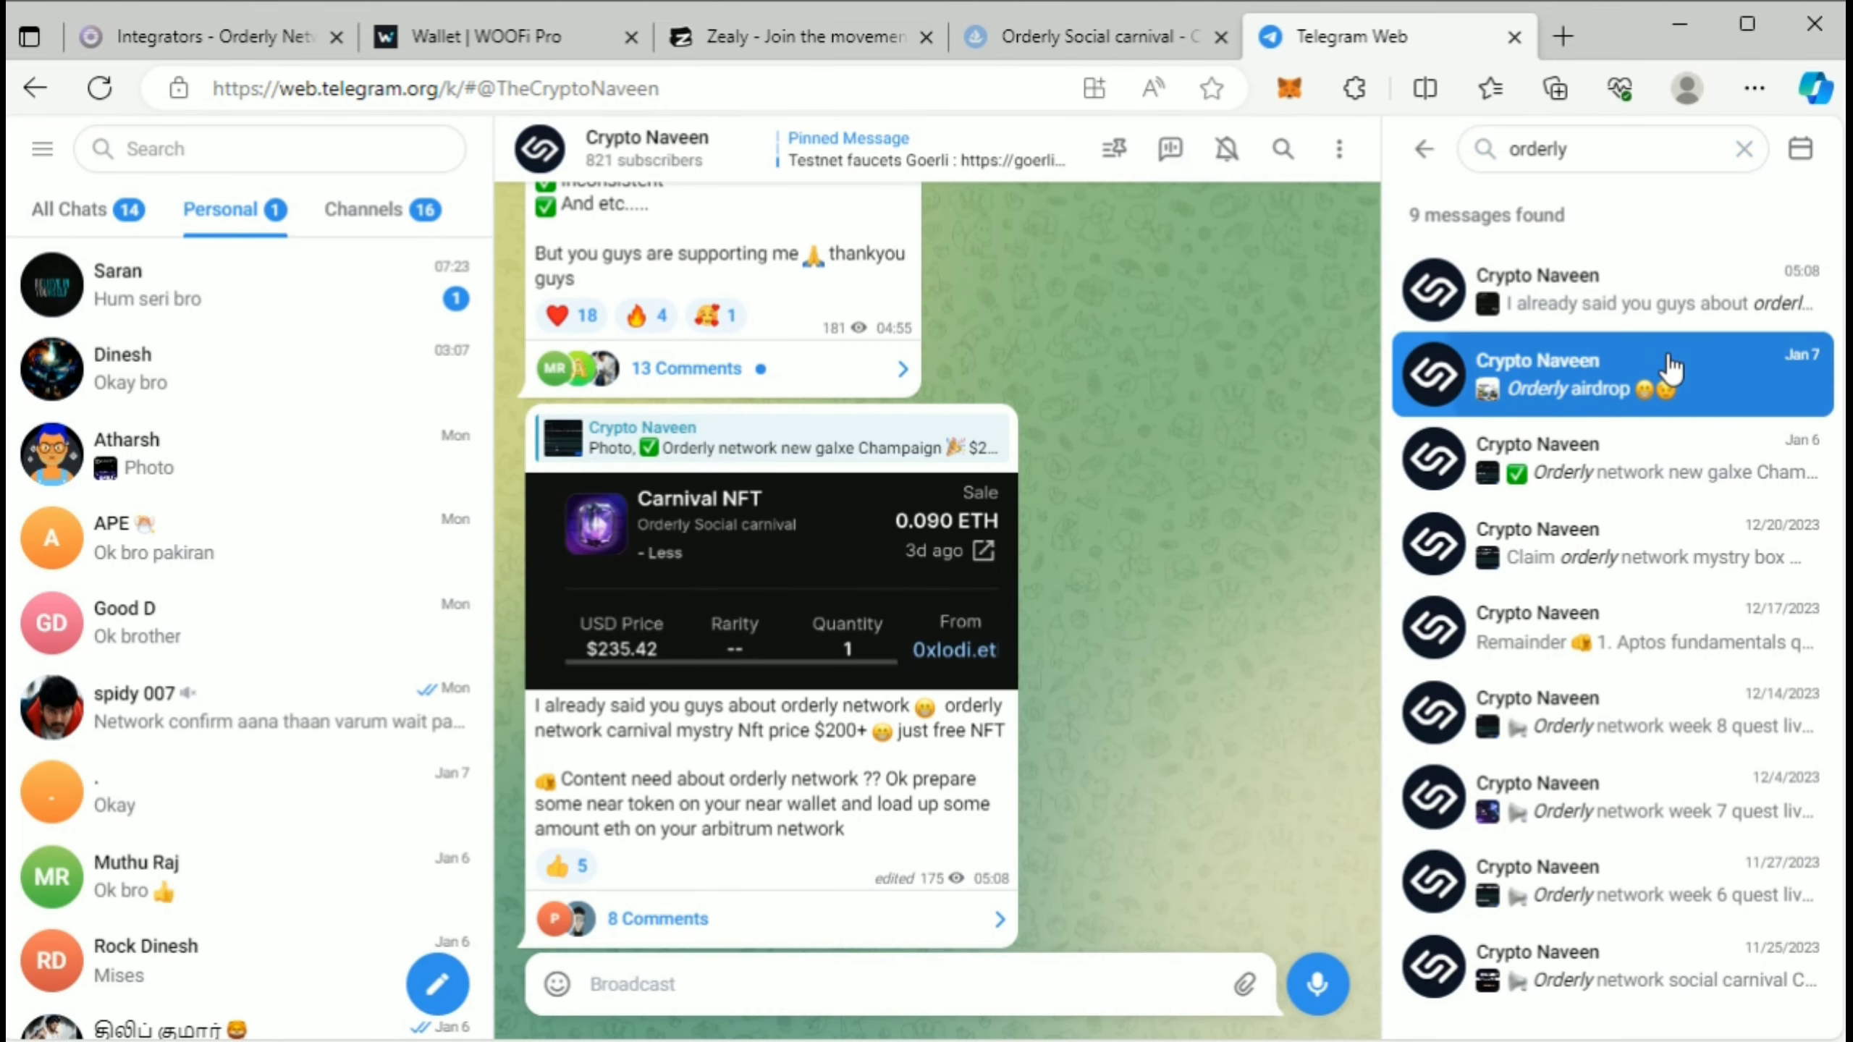
left_click(1707, 458)
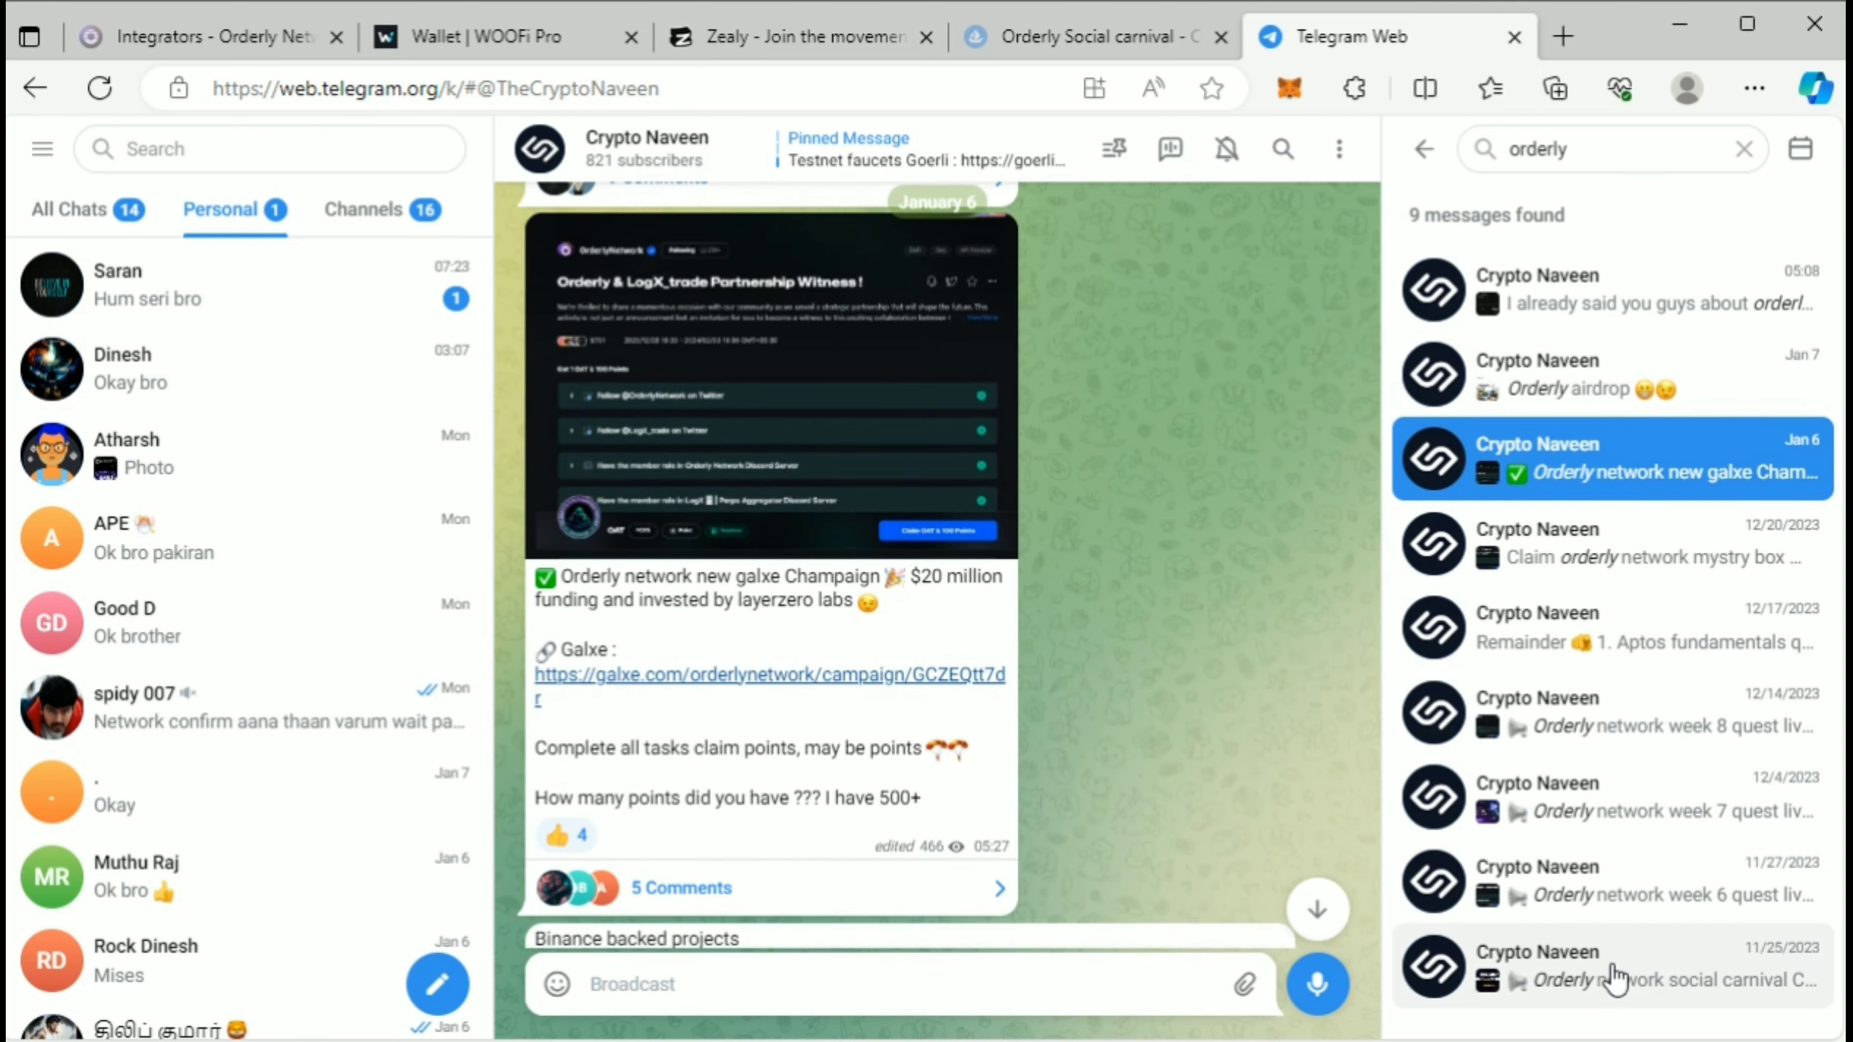
Step: Switch to the Orderly Social carnival collection on OpenSea and look at its items
left_click(1107, 32)
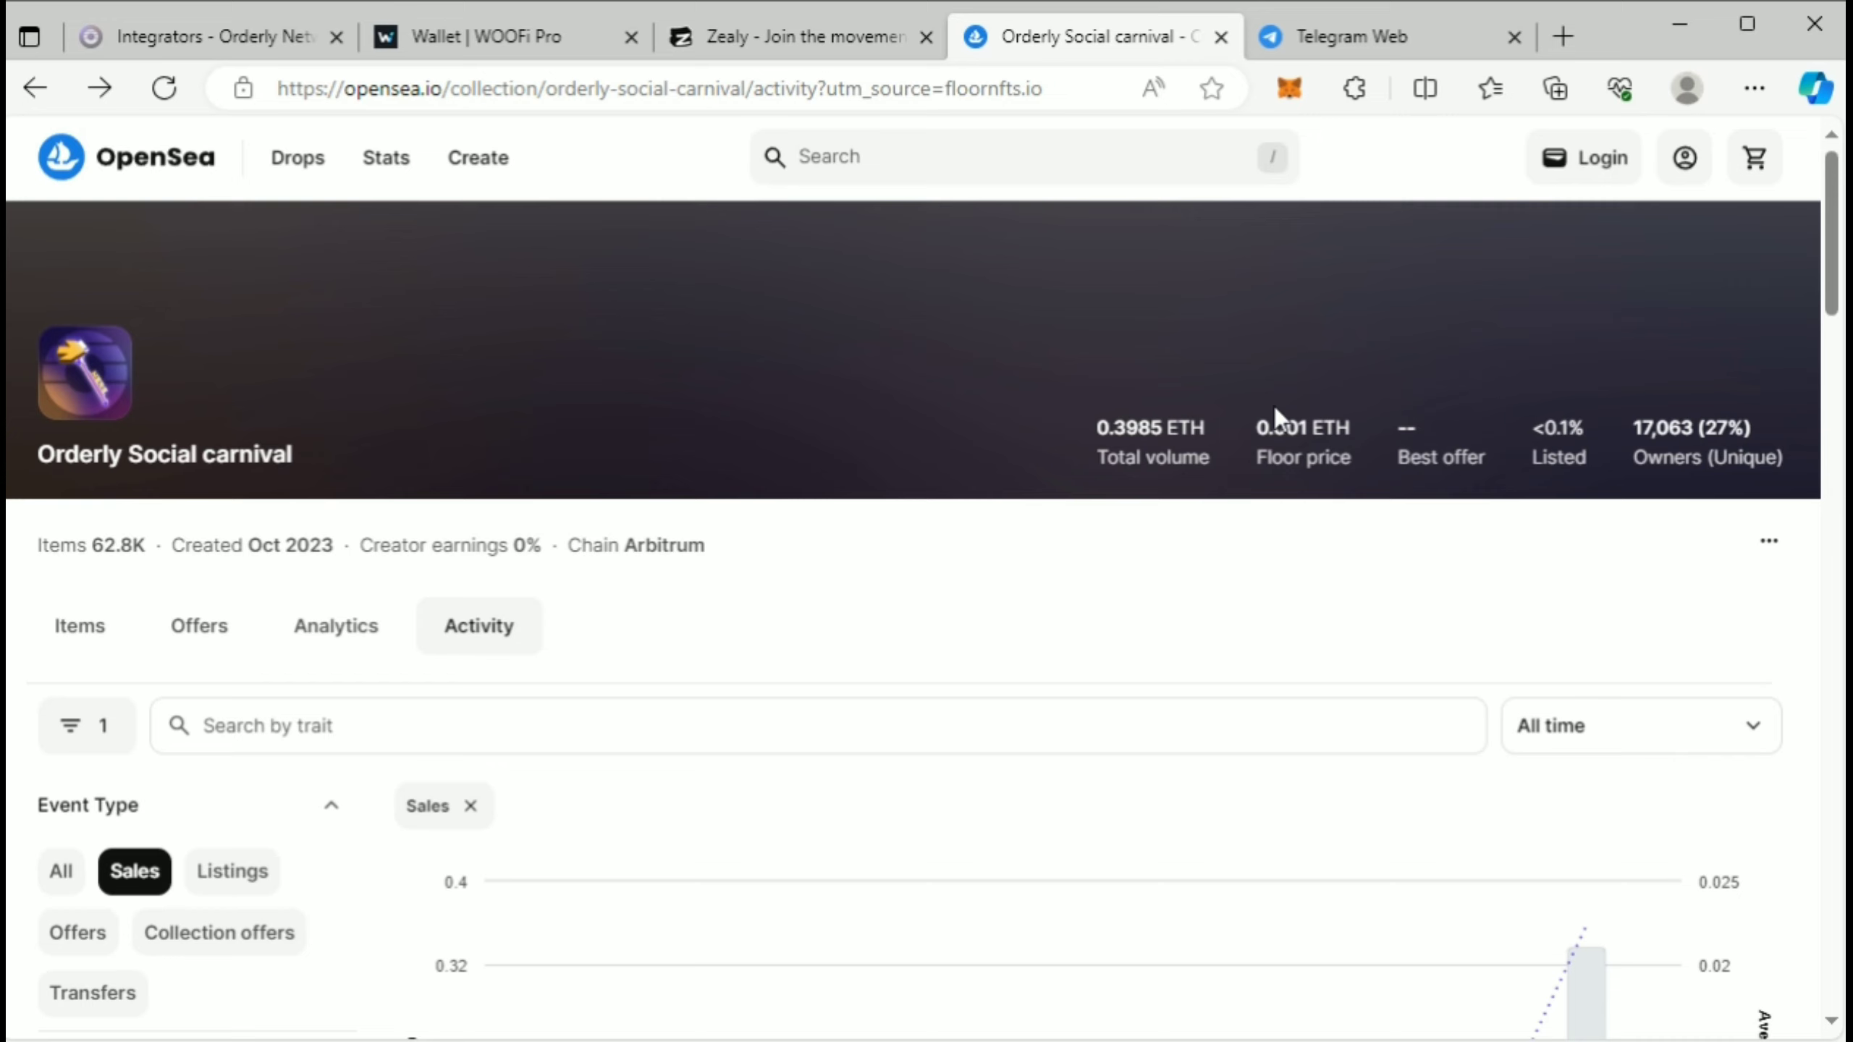
left_click(89, 640)
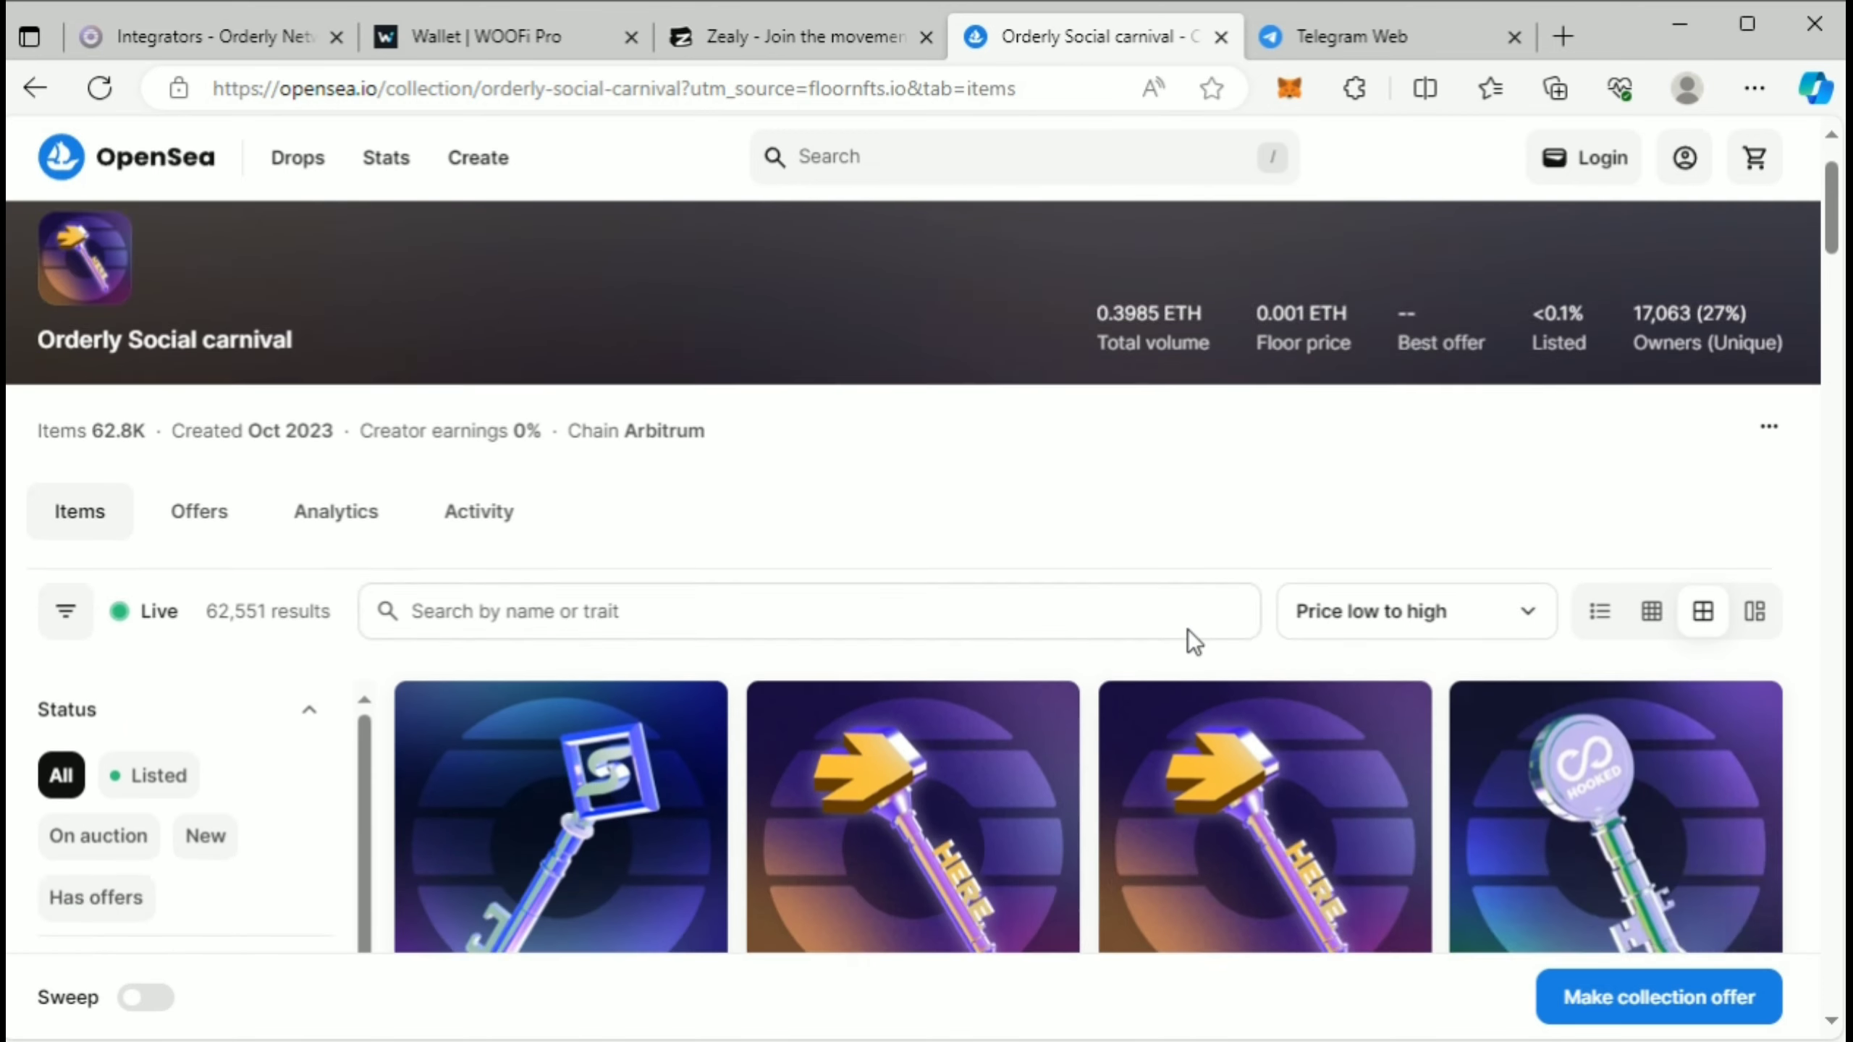
scroll(1187, 629, "down", 3)
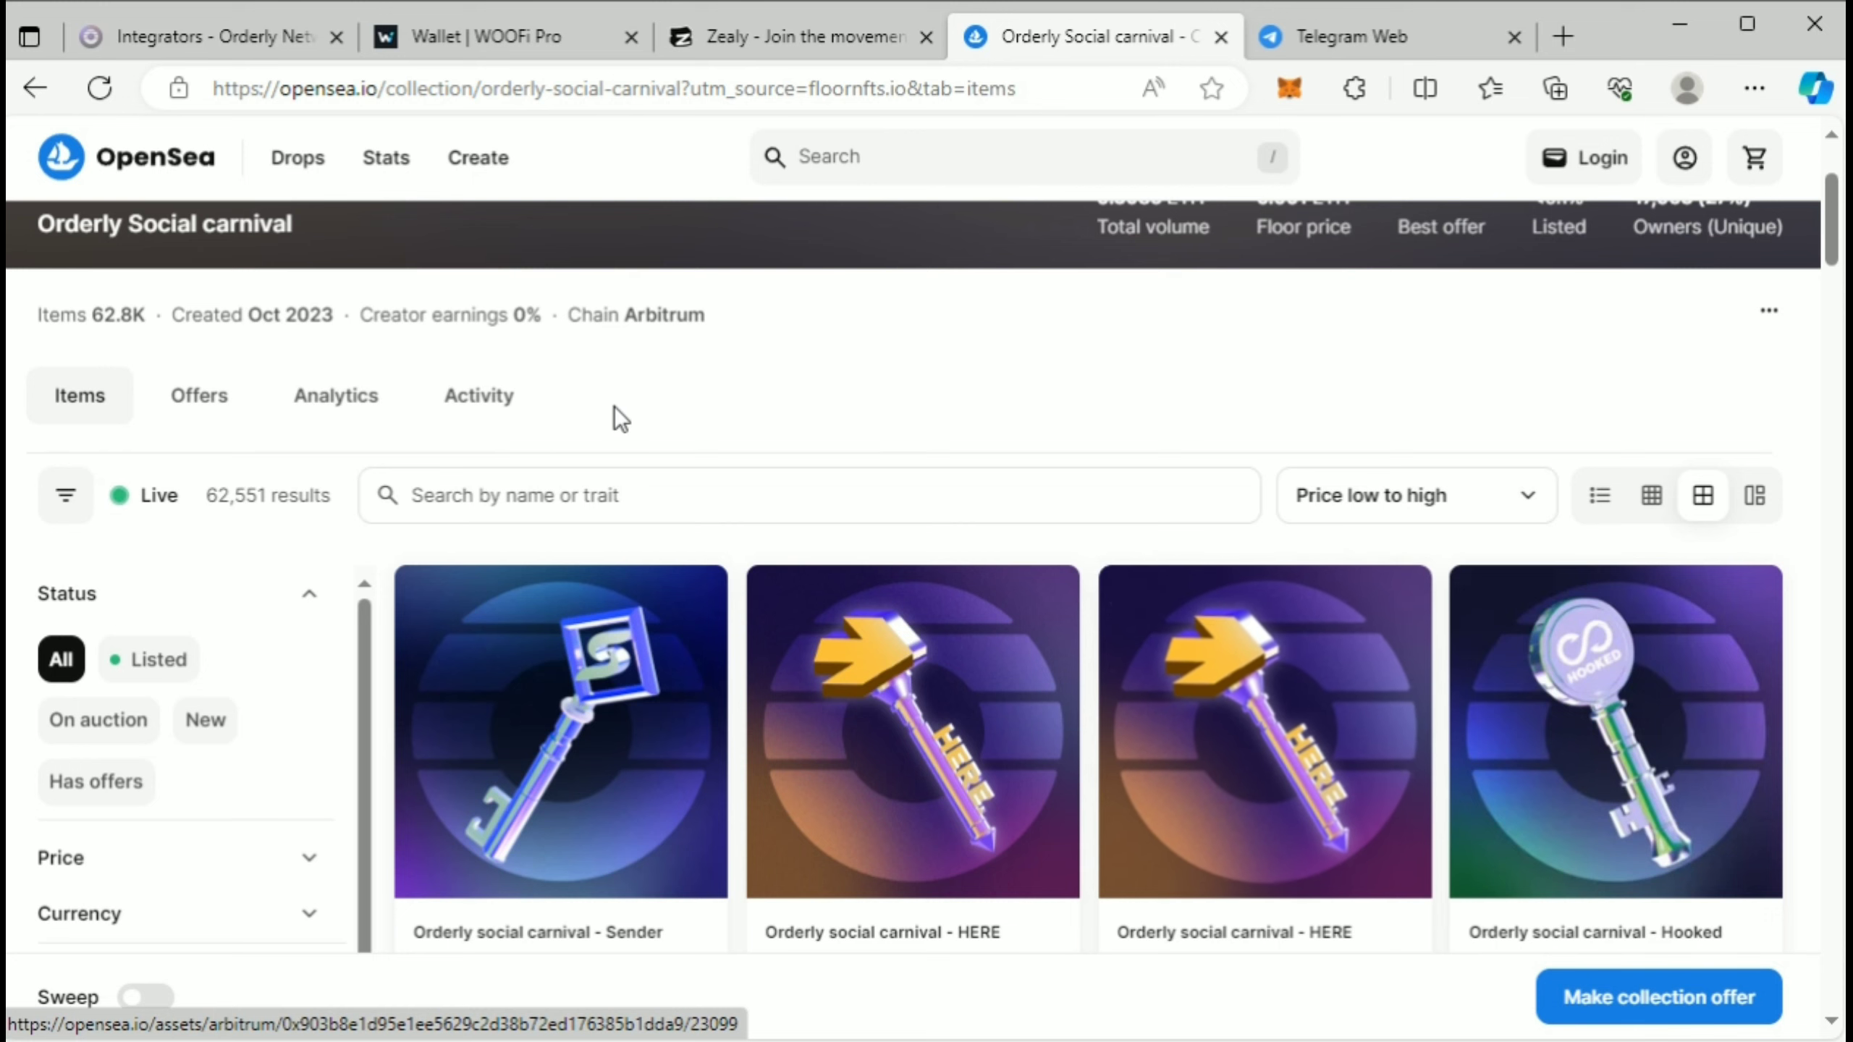
Step: View the collection's sales activity and examine the recent sale prices and the price chart
left_click(503, 410)
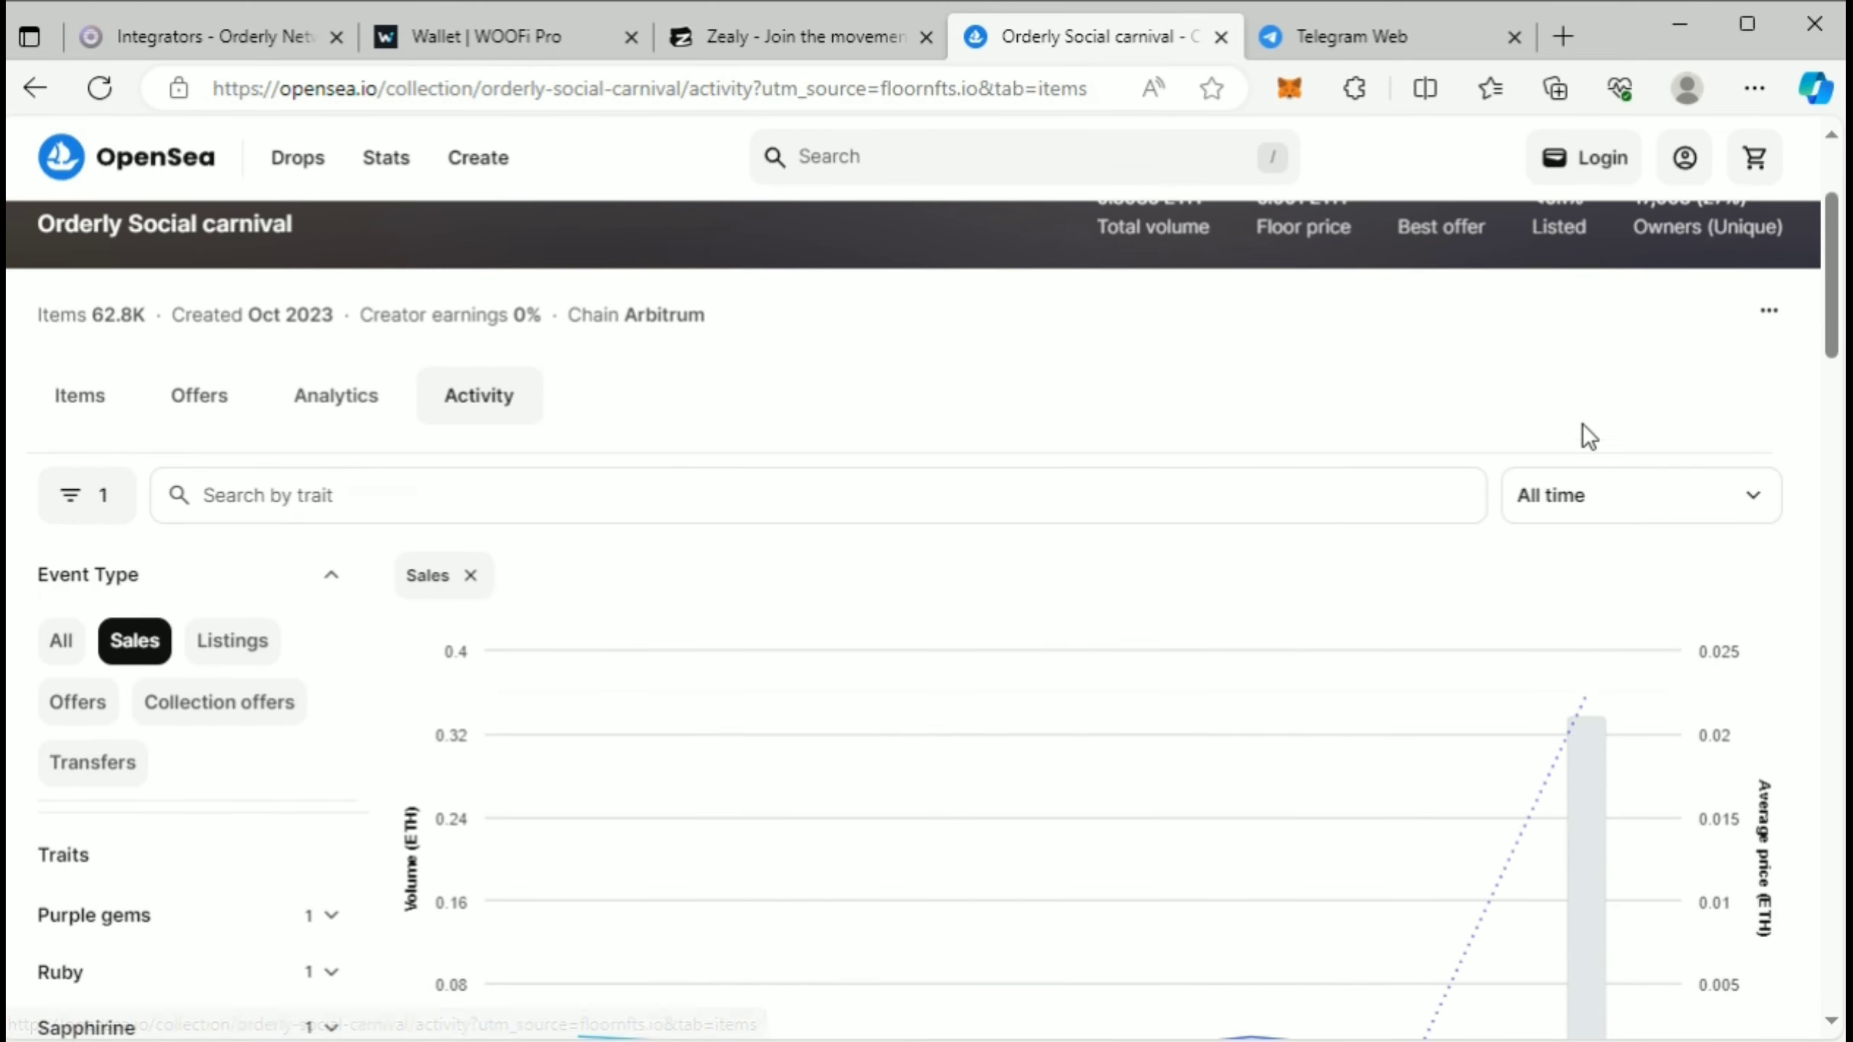
left_click_drag(1830, 343, 1809, 476)
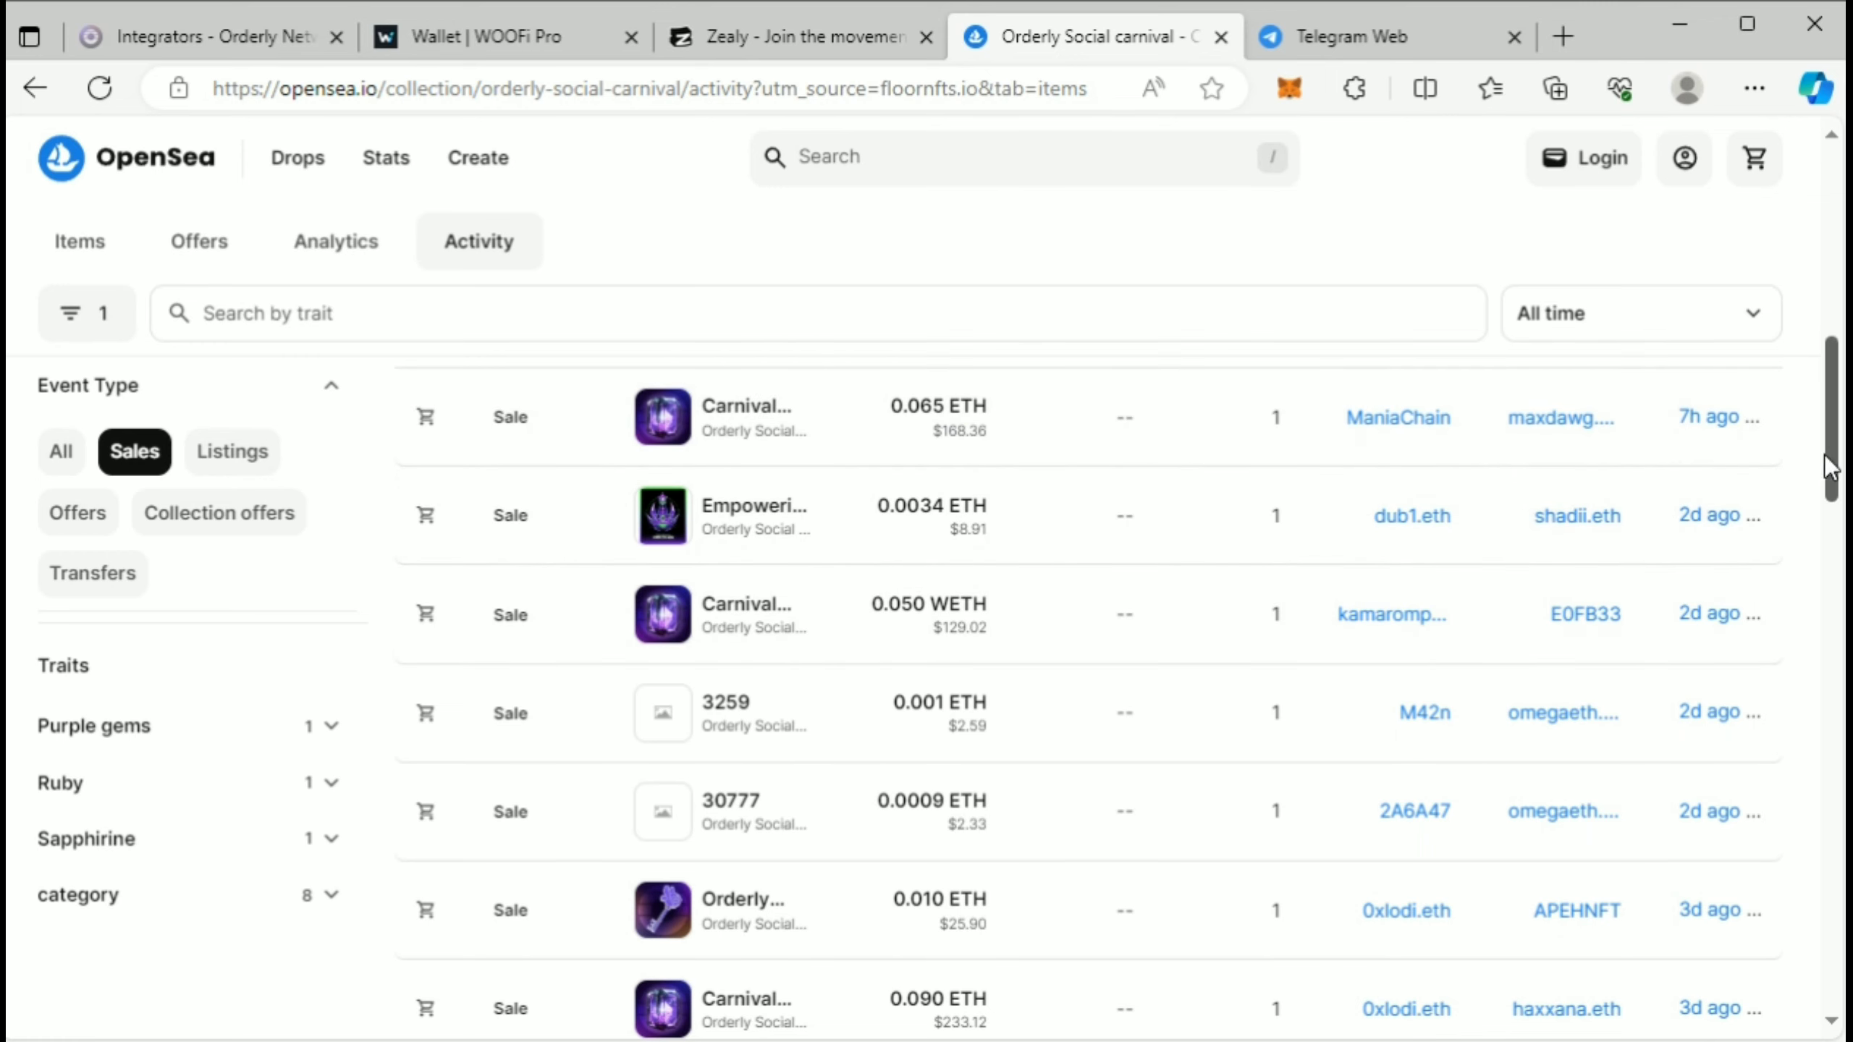
left_click_drag(1835, 460, 1836, 554)
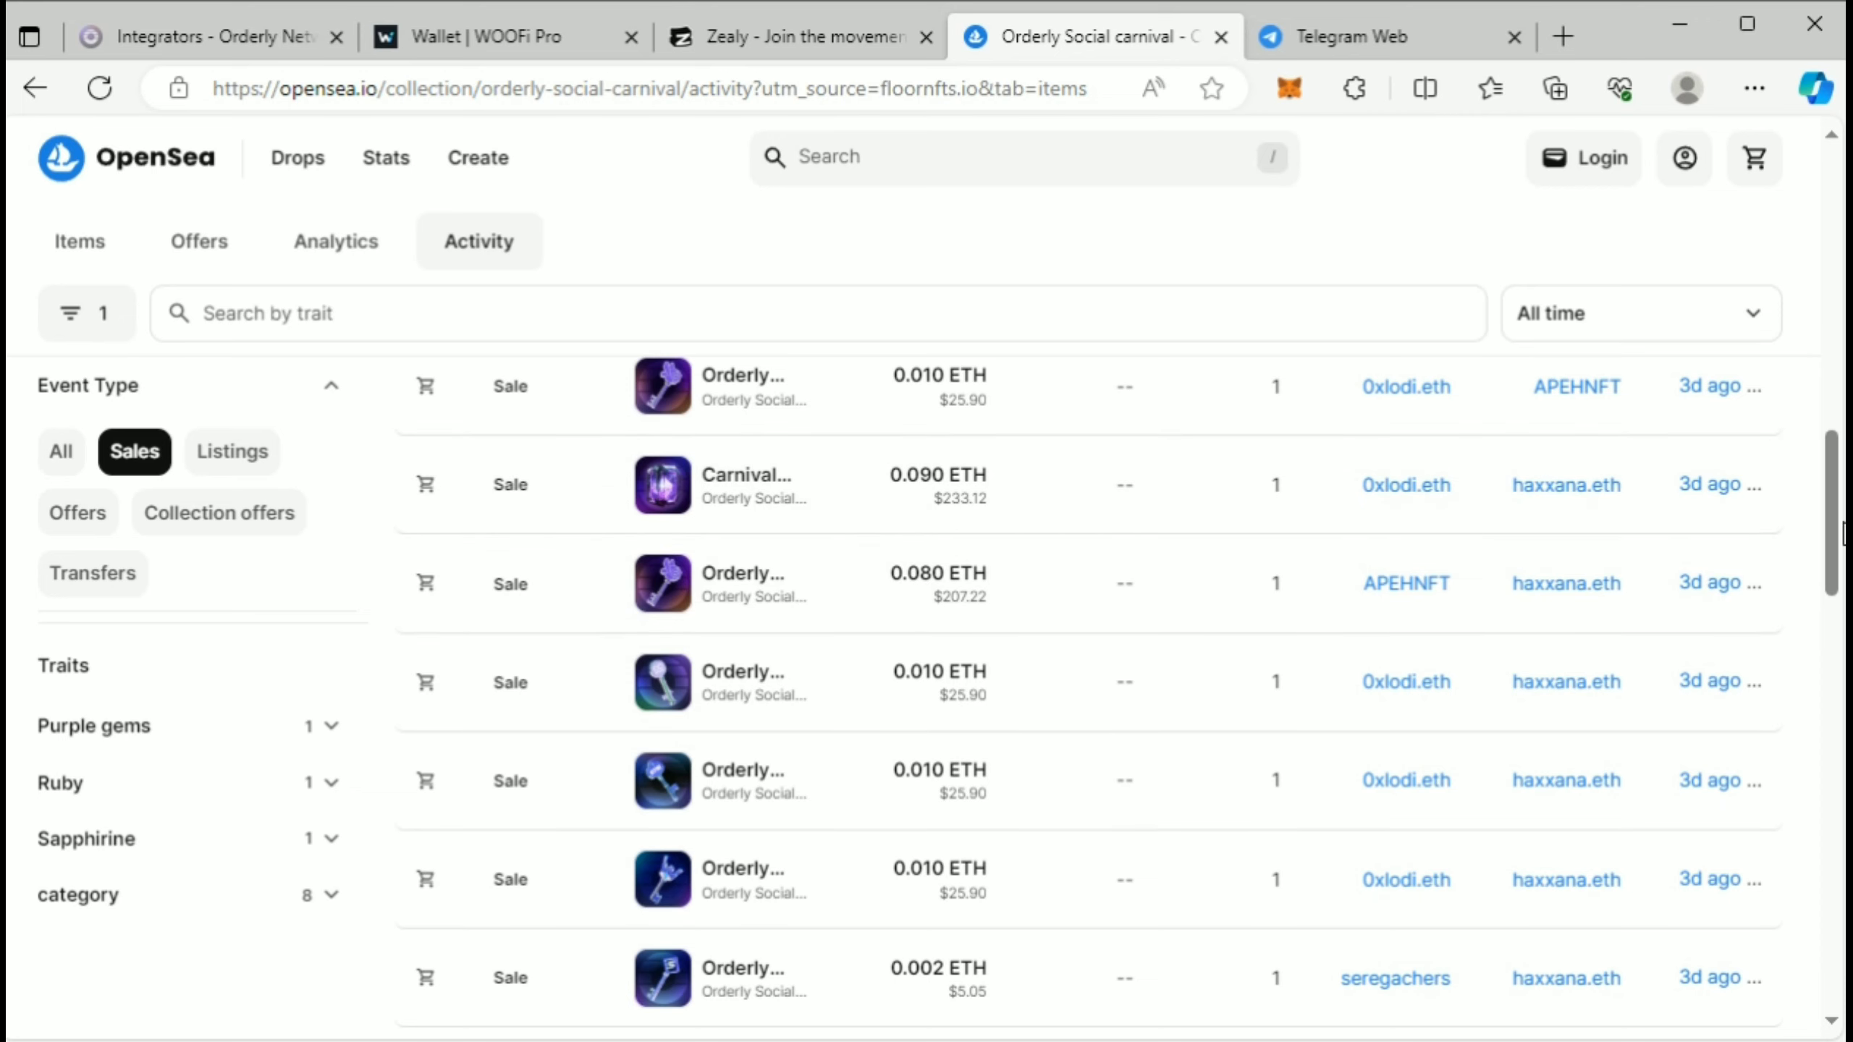
scroll(1832, 542, "down", 1)
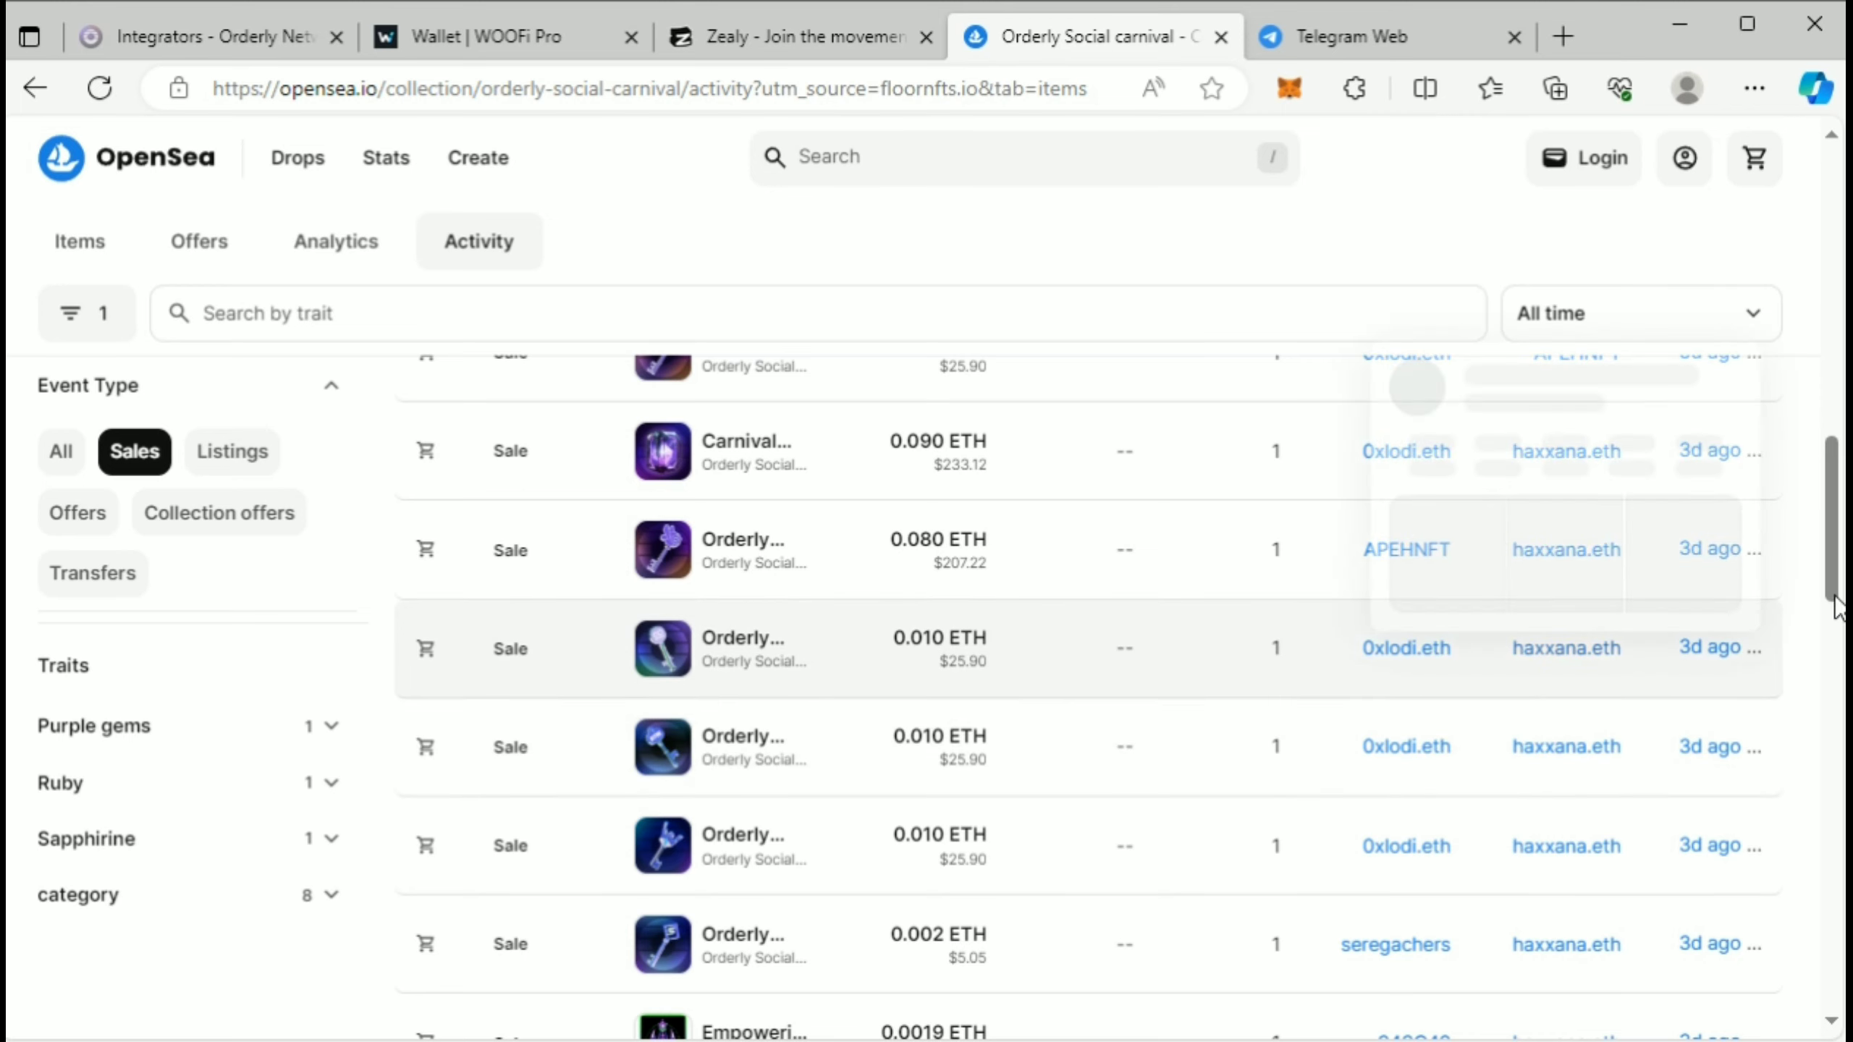
left_click_drag(1834, 597, 1815, 517)
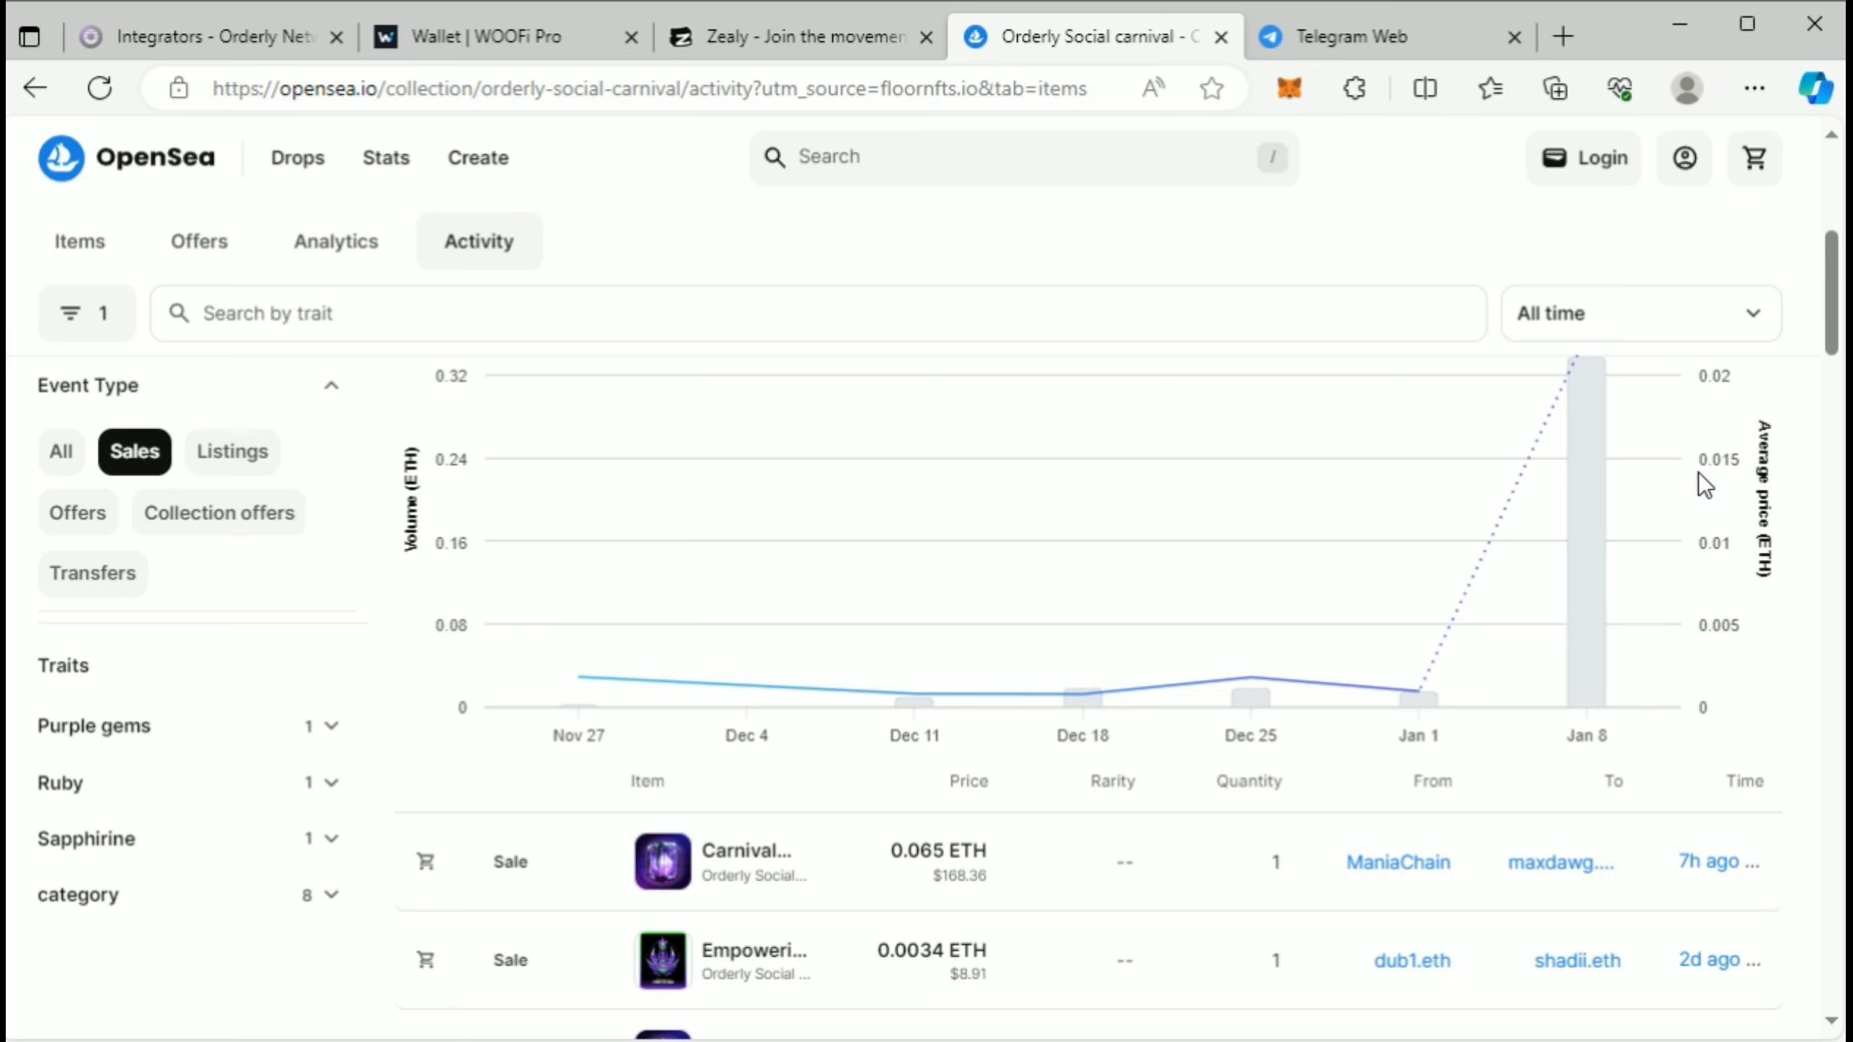
mouse_move(1468, 374)
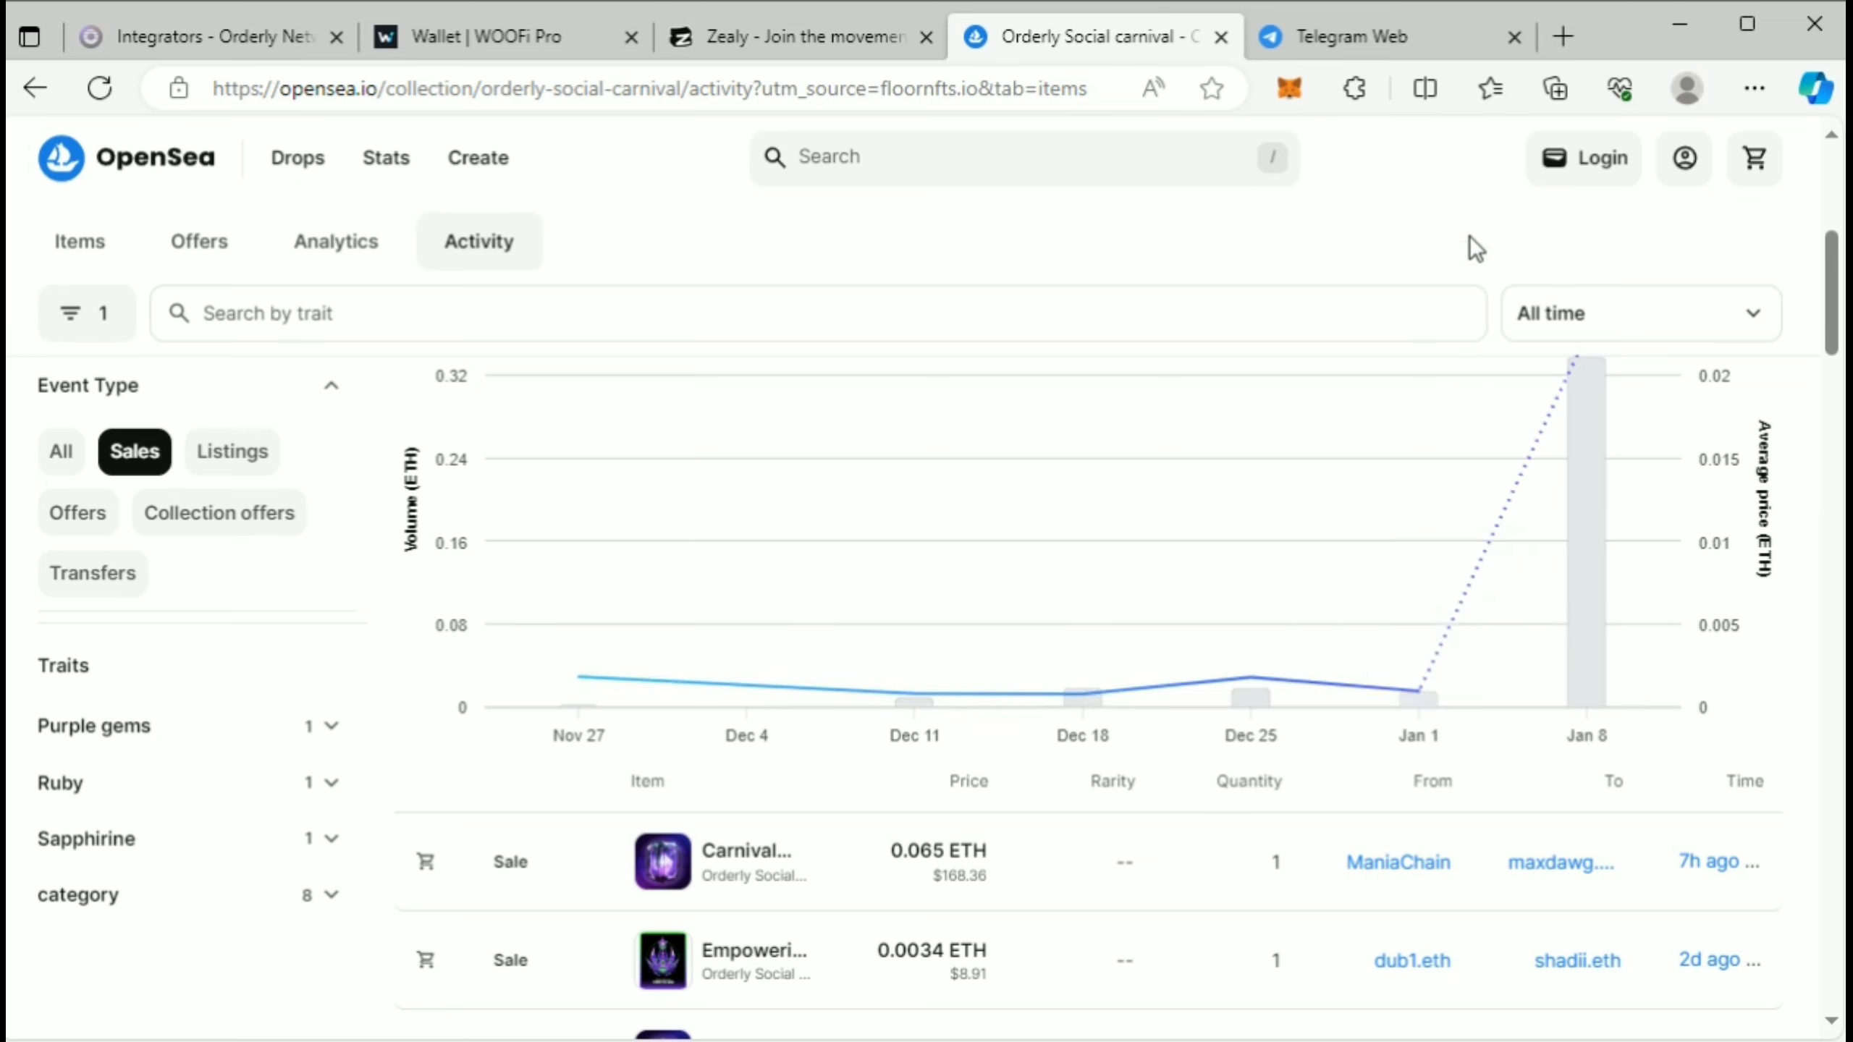